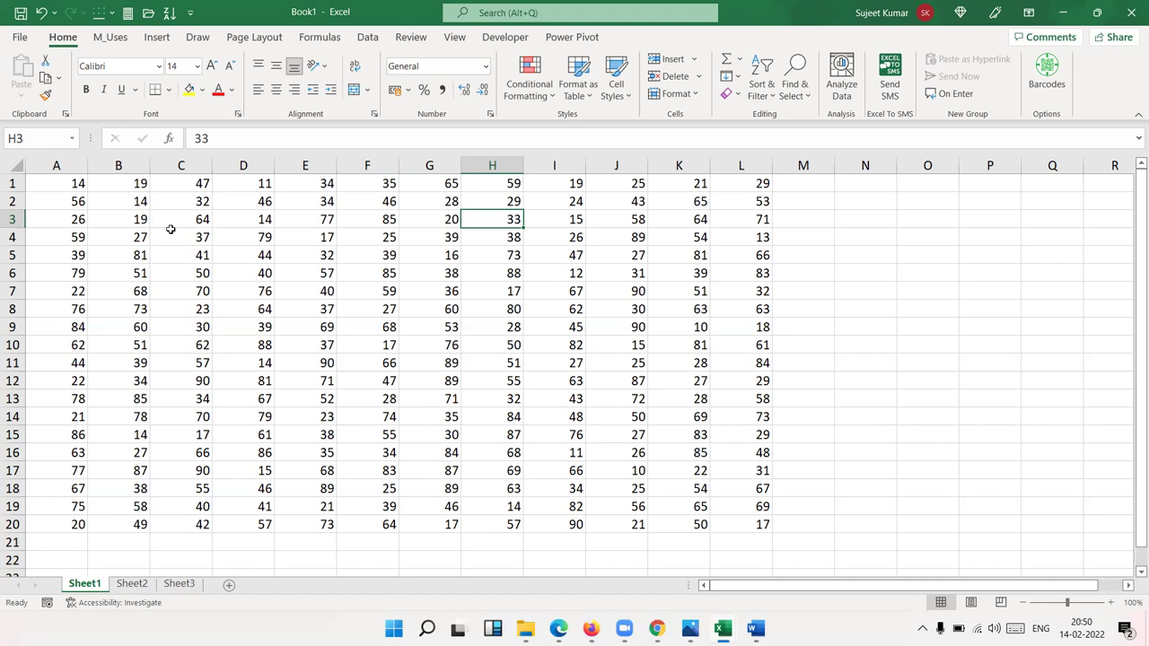
Step: Select A1:L20 by dragging, then reselect it from A1 with a Shift+click on L20
mouse_move(68, 187)
left_mouse_down()
mouse_move(715, 521)
mouse_move(749, 525)
left_mouse_up()
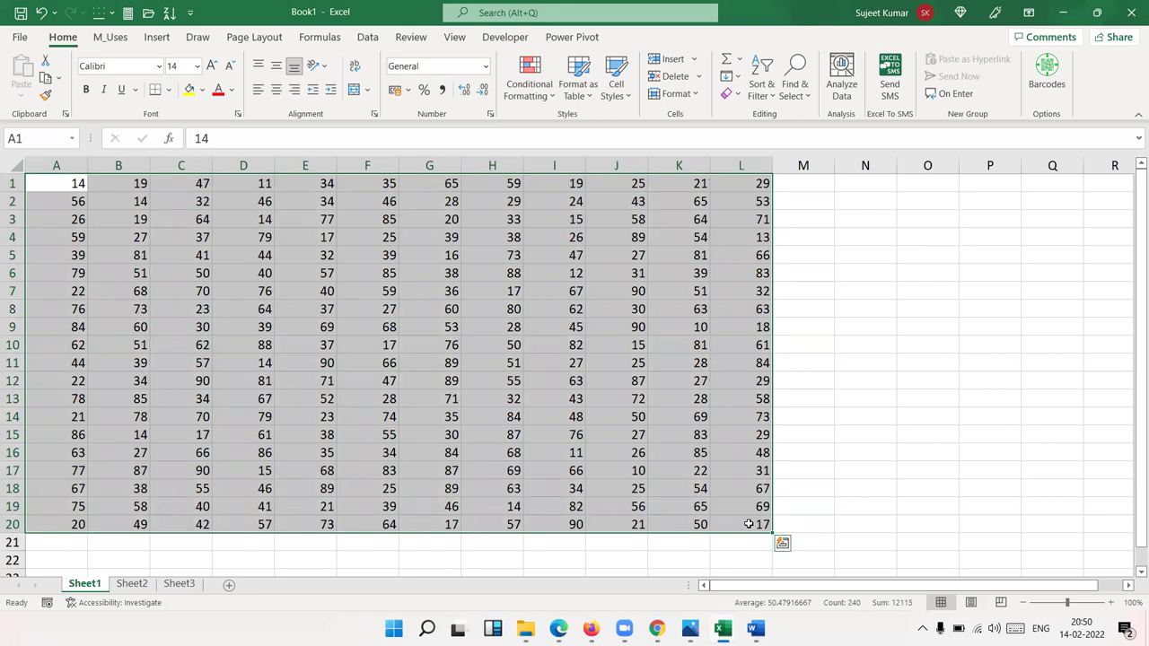
left_click(328, 292)
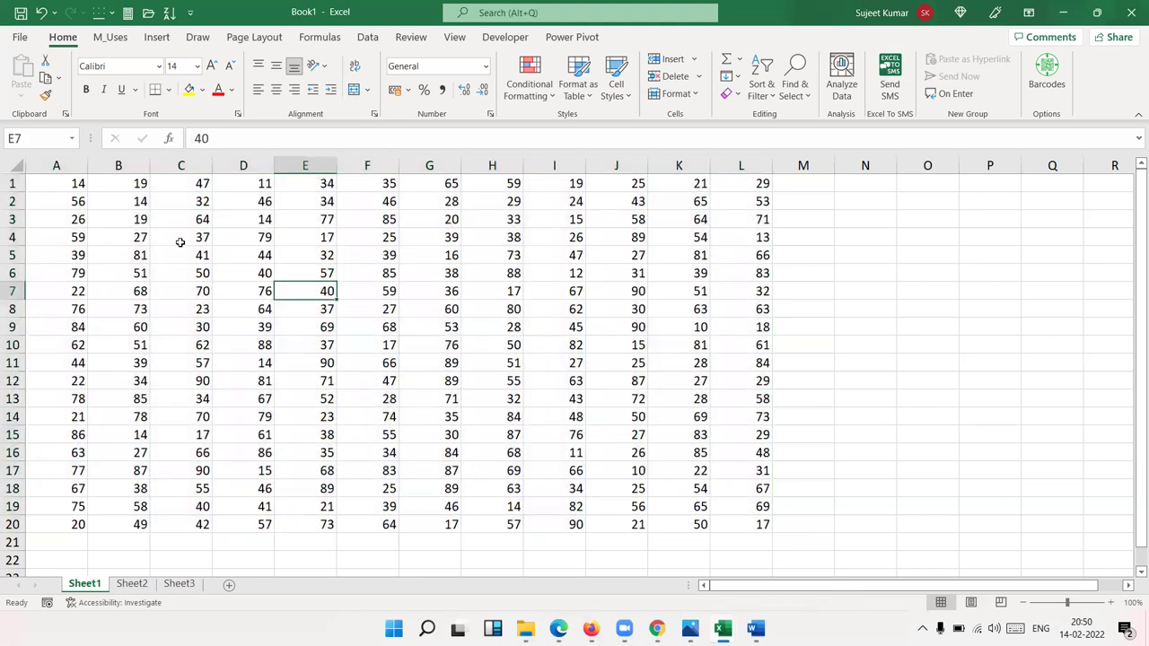
left_click(57, 185)
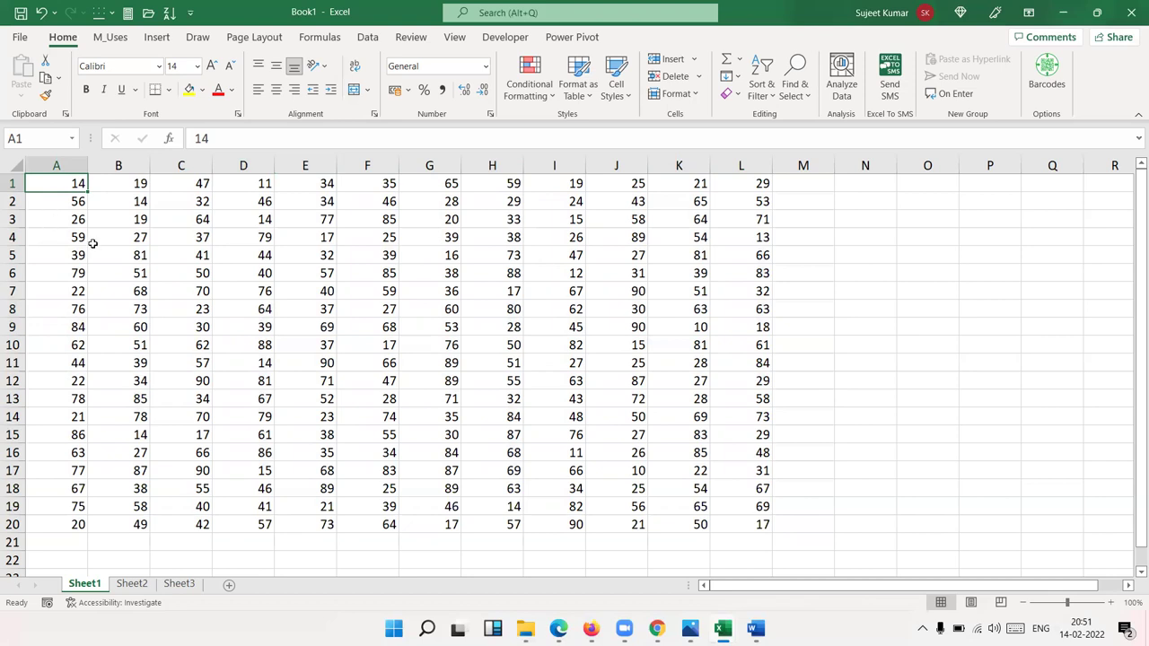
left_click(764, 525, "shift")
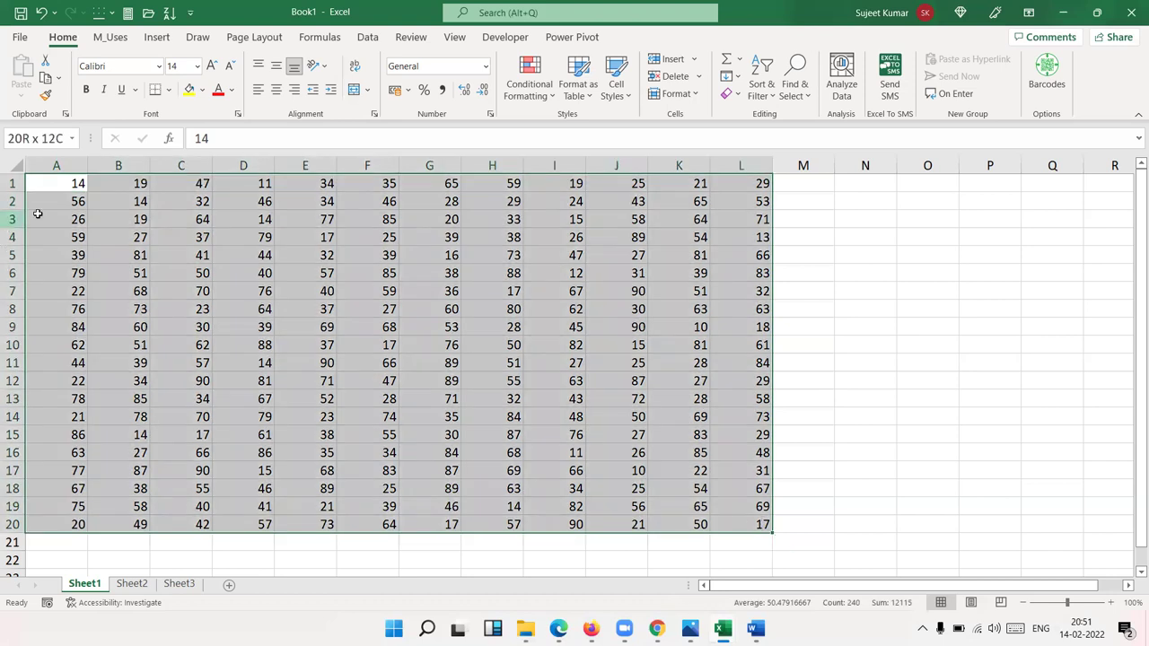
Step: Toggle the selection between A1 and cells further down column A
left_click(78, 184)
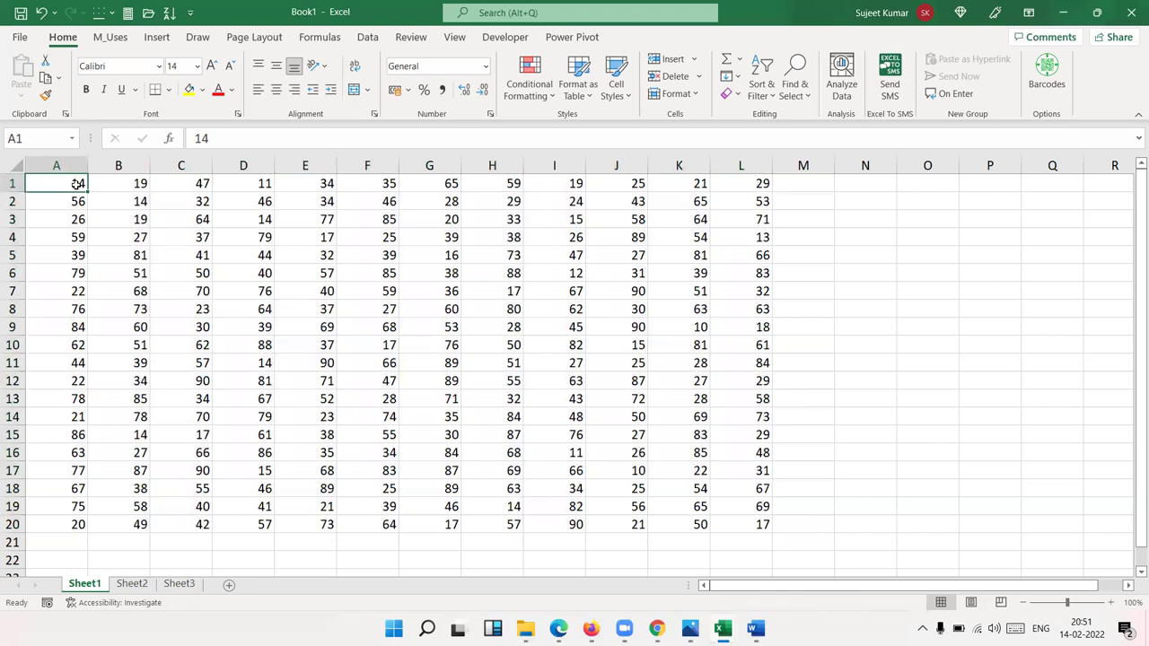
left_click(50, 327)
left_click(56, 182)
left_click(52, 311)
left_click(59, 179)
left_click(58, 314)
left_click(61, 180)
Step: Extend the selection down column A and widen it through columns B to E
left_click(44, 314, "shift")
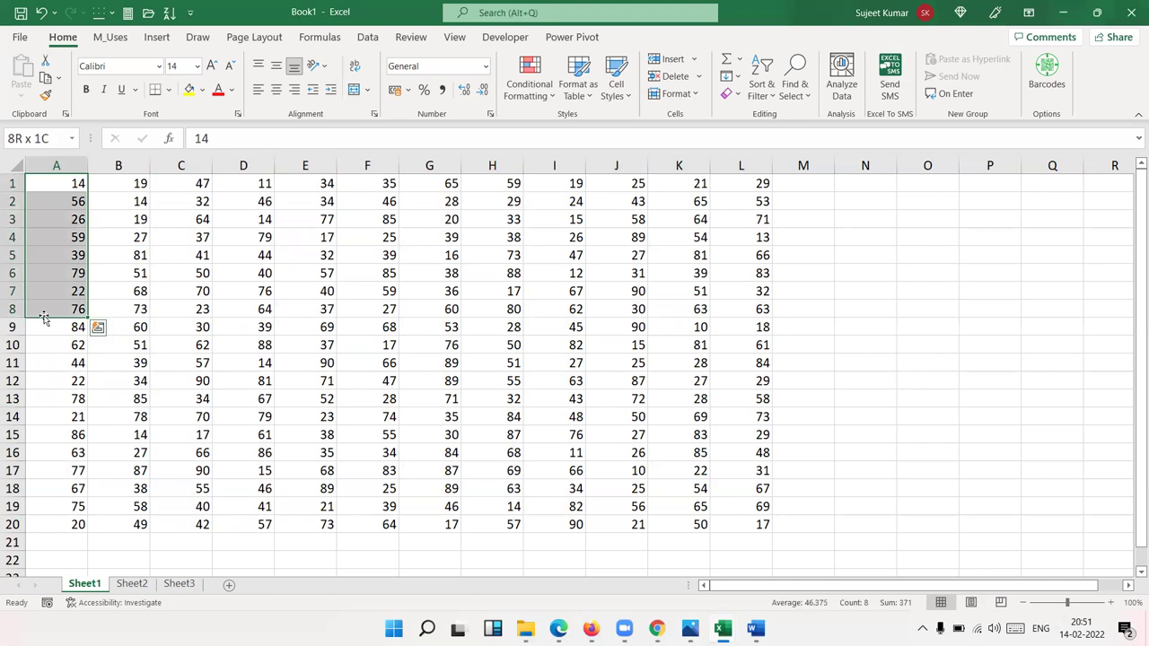
left_click(45, 391, "shift")
left_click(124, 458, "shift")
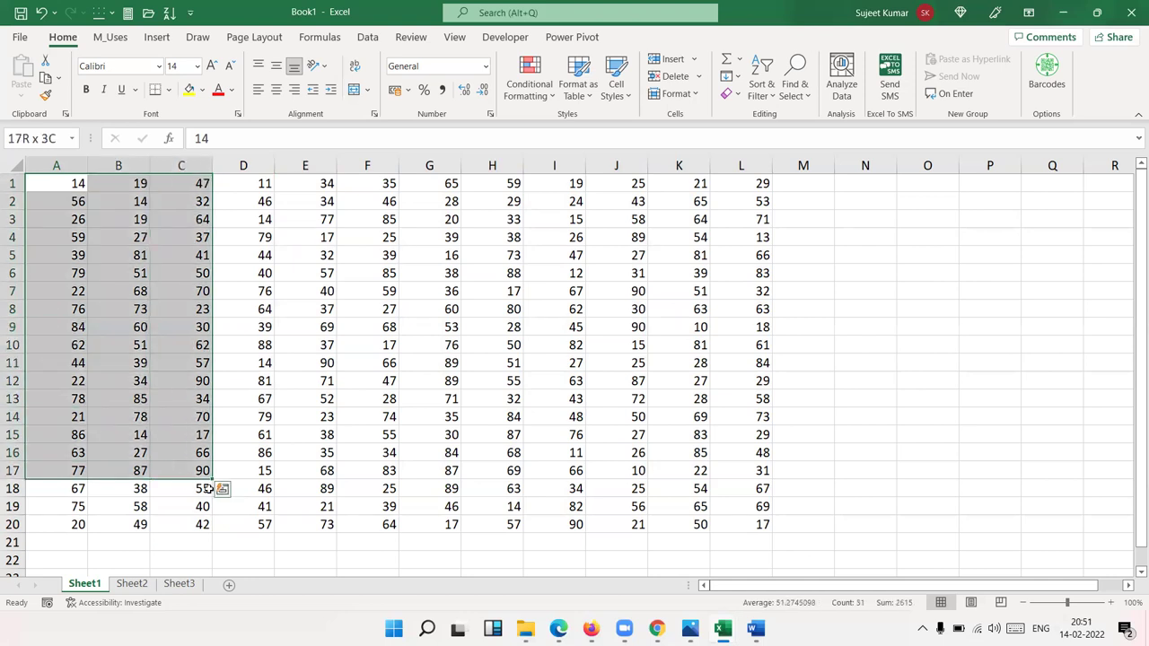
left_click(208, 490, "shift")
left_click(242, 488, "shift")
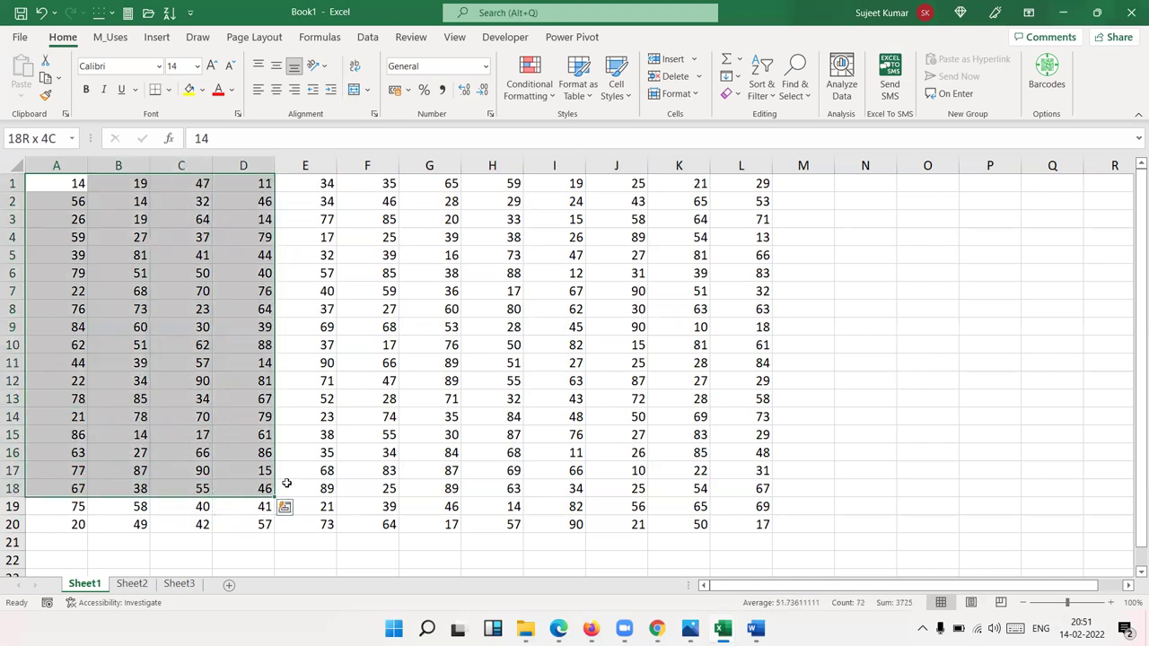
left_click(288, 483, "shift")
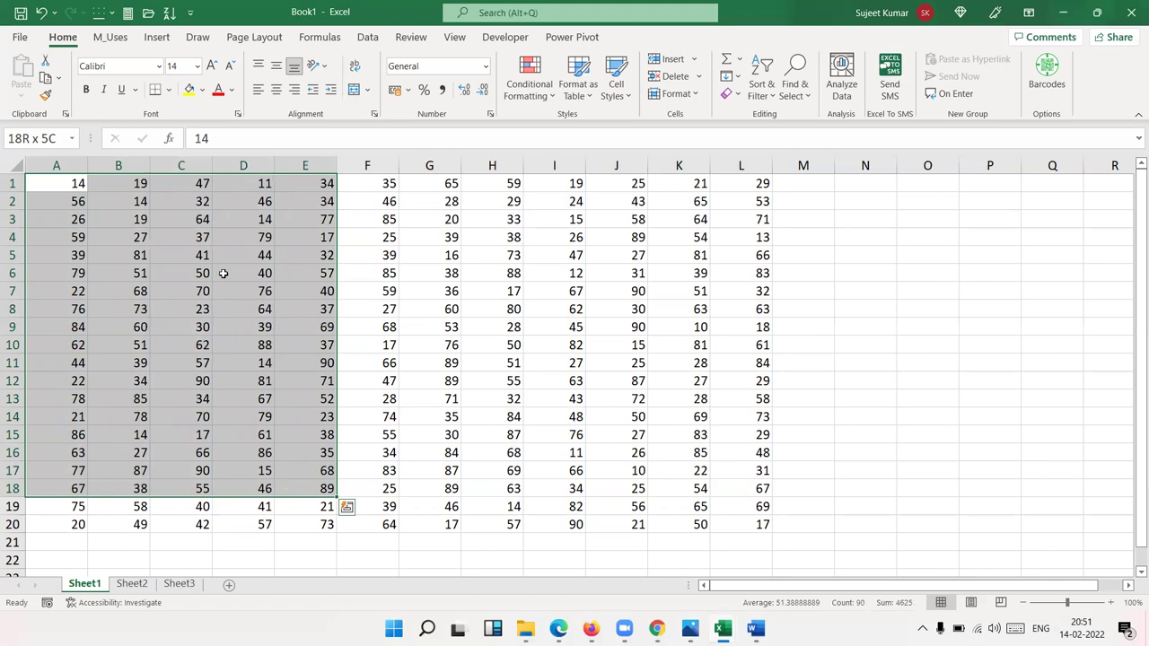
Step: Restart from A1 and grow the selection through A1:C6, A1:E10, A1:H13 and A1:K15
left_click(69, 190)
left_click(171, 272, "shift")
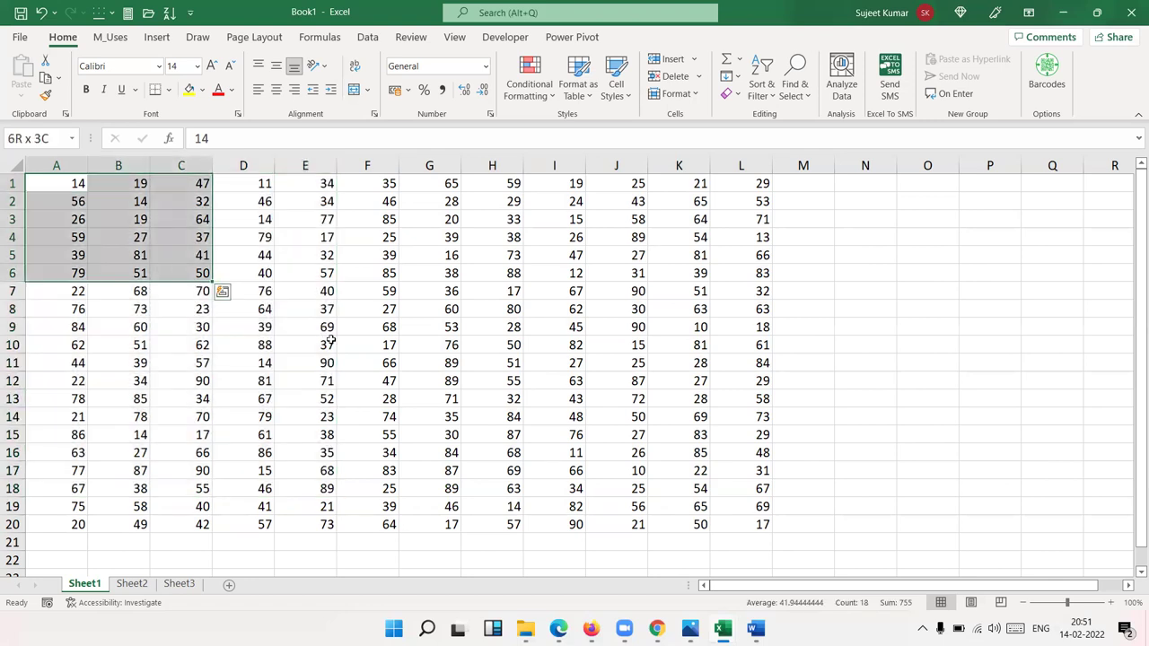
left_click(331, 341, "shift")
left_click(530, 400, "shift")
left_click(693, 435, "shift")
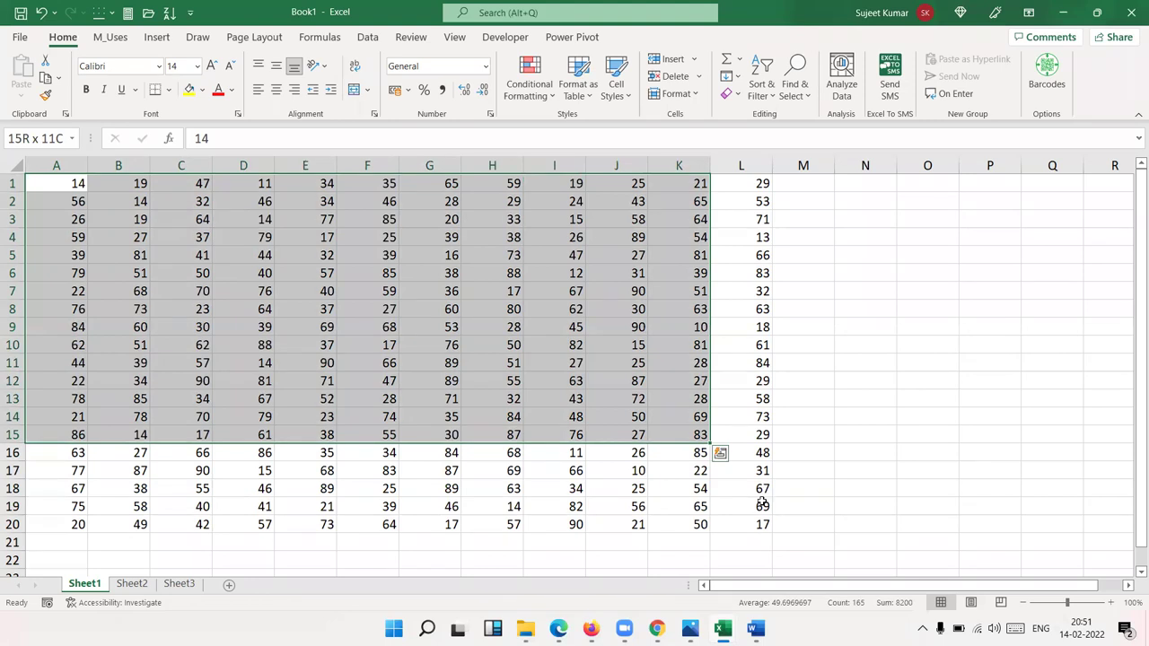
Step: Select the full A1:L20 block with Ctrl+A, then again from A1 by Shift+clicking L20
left_click(762, 504)
key("ctrl+a")
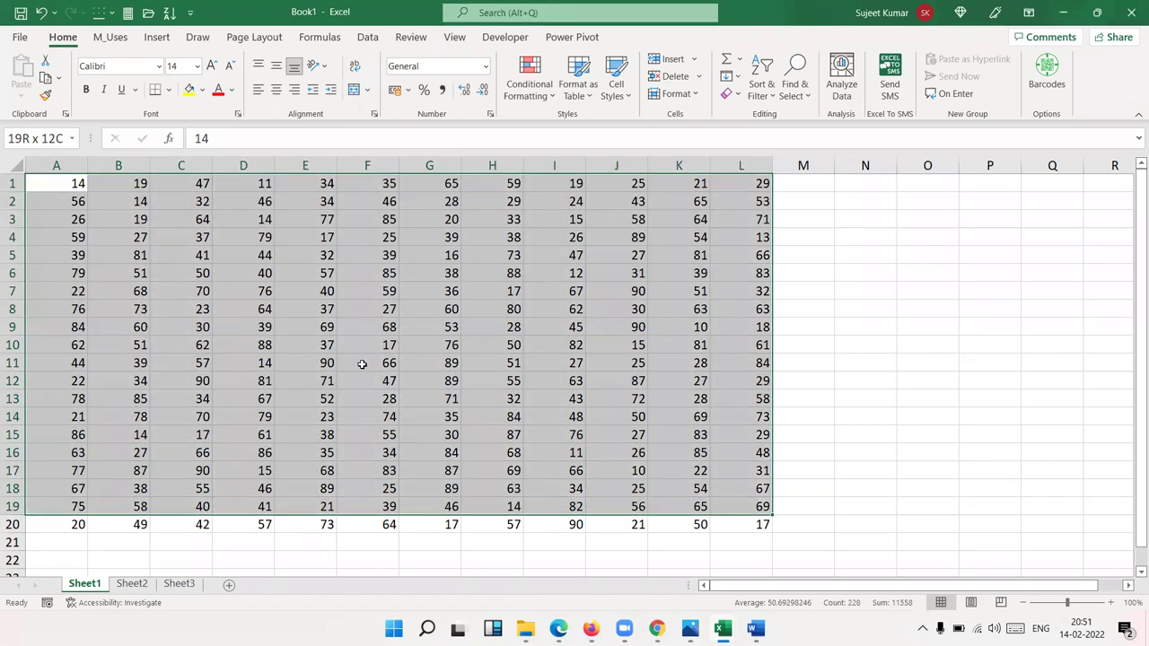
left_click(250, 325)
left_click(63, 182)
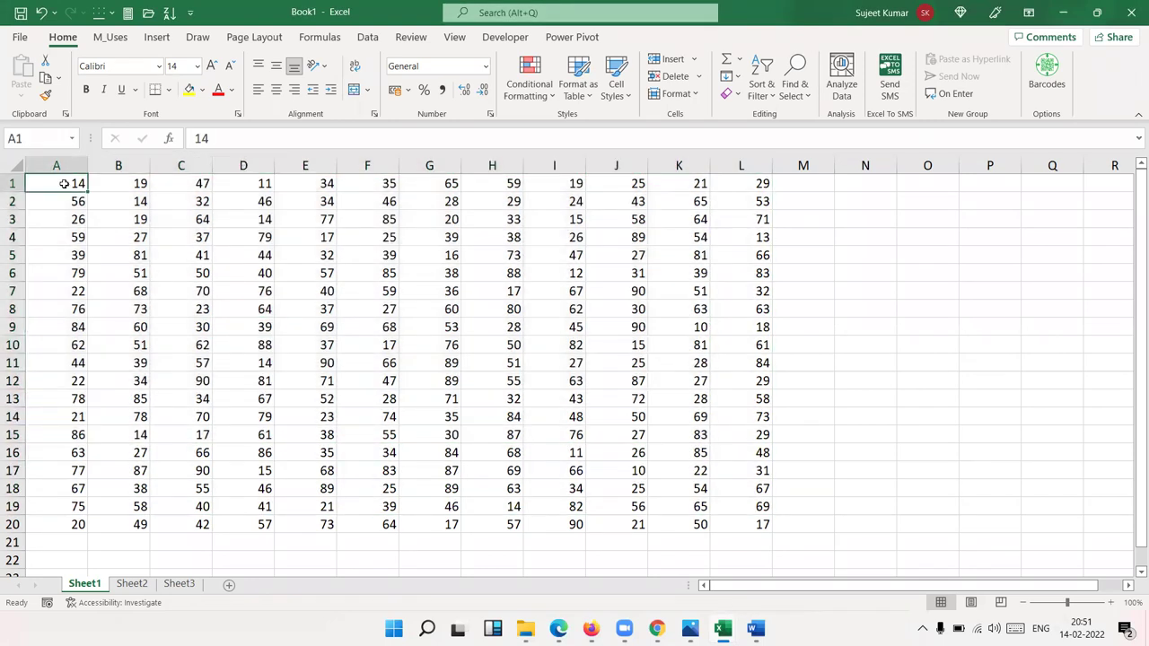
left_click(739, 522, "shift")
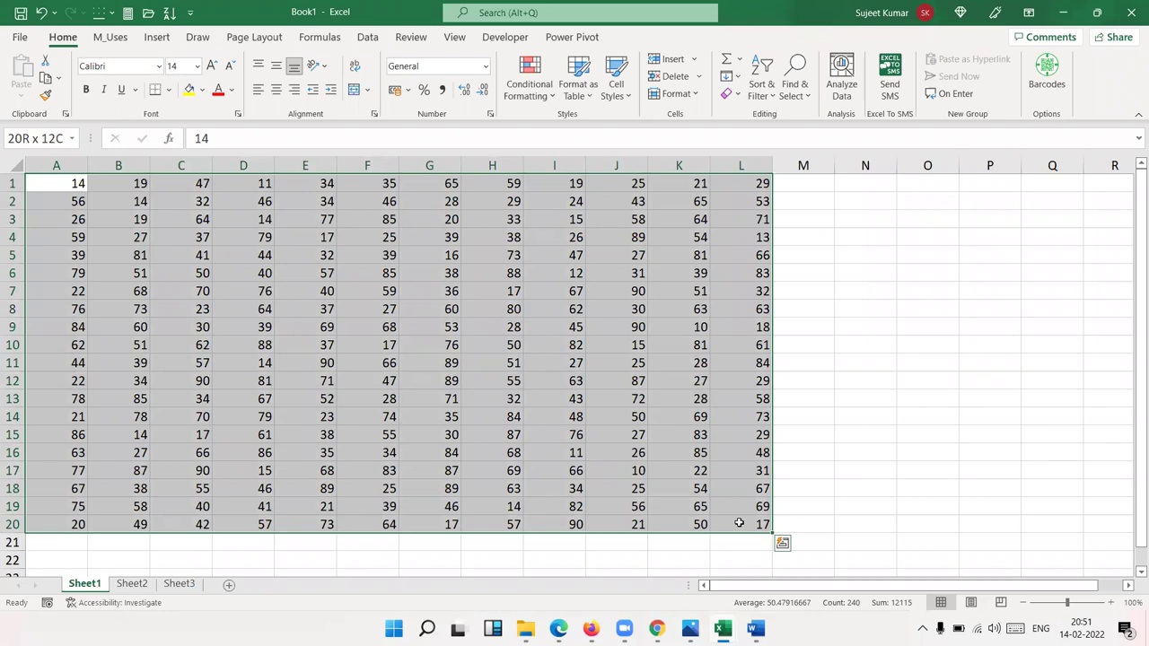
left_click(449, 258)
left_click(64, 183)
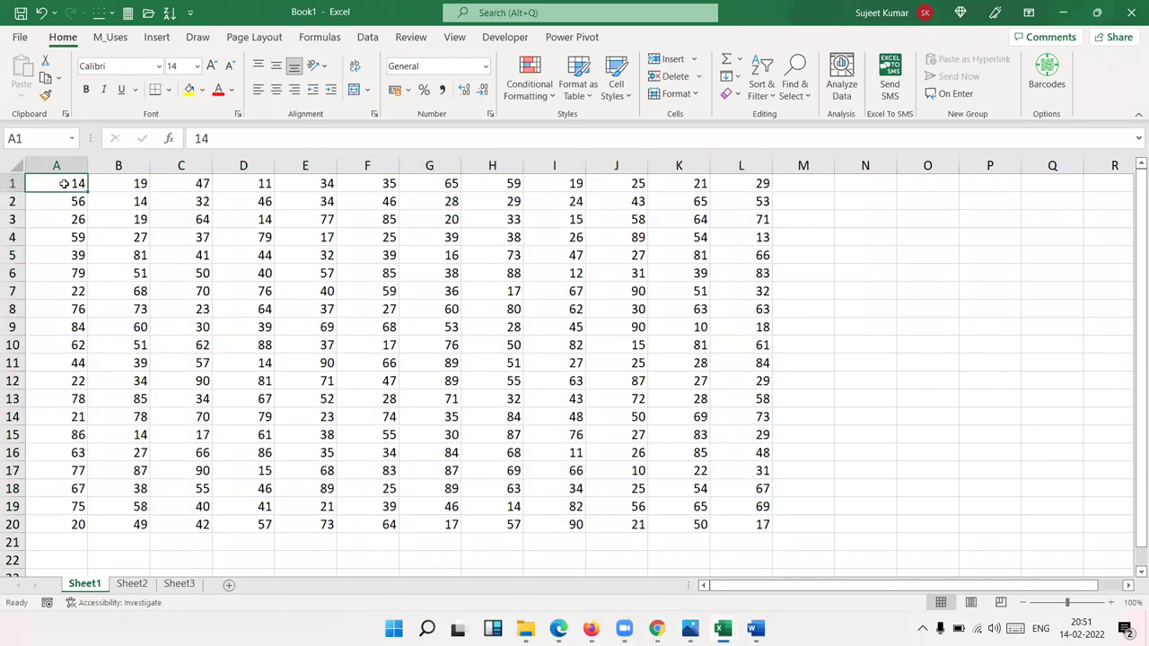
key("shift+Right")
key("shift+Right")
key("shift+Right")
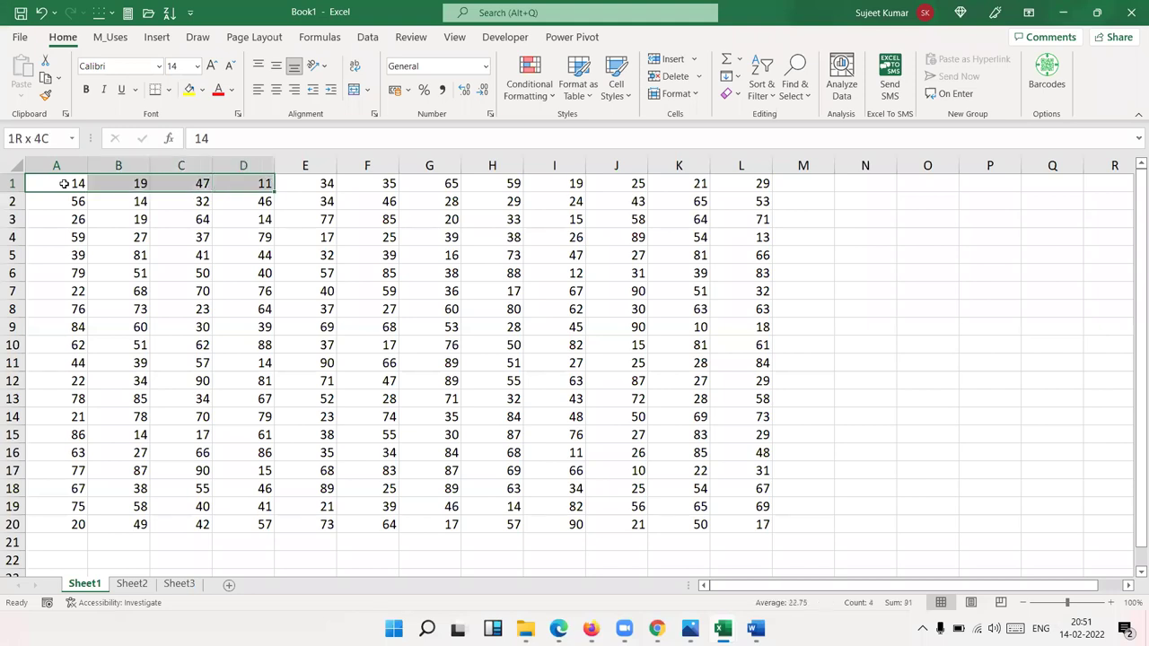
key("shift+Right")
key("shift+Right")
key("shift+Right")
key("shift+Right")
key("shift+Right")
key("shift+Down")
key("shift+Down")
key("shift+Down")
key("shift+Down")
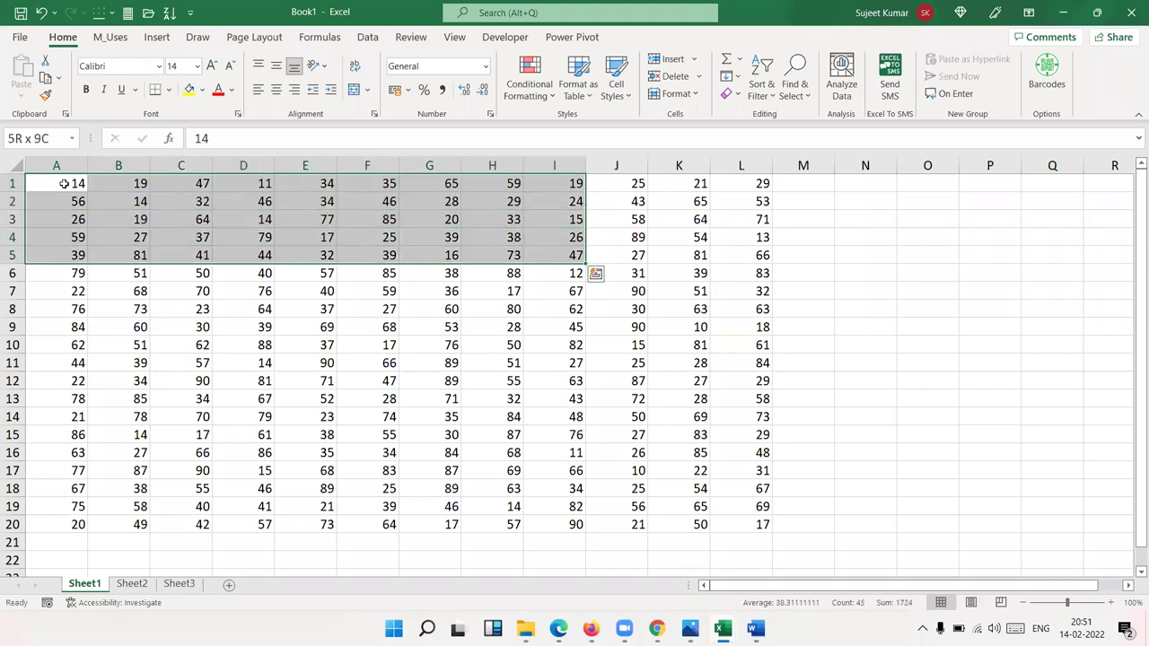
left_click(64, 183)
key("ctrl+a")
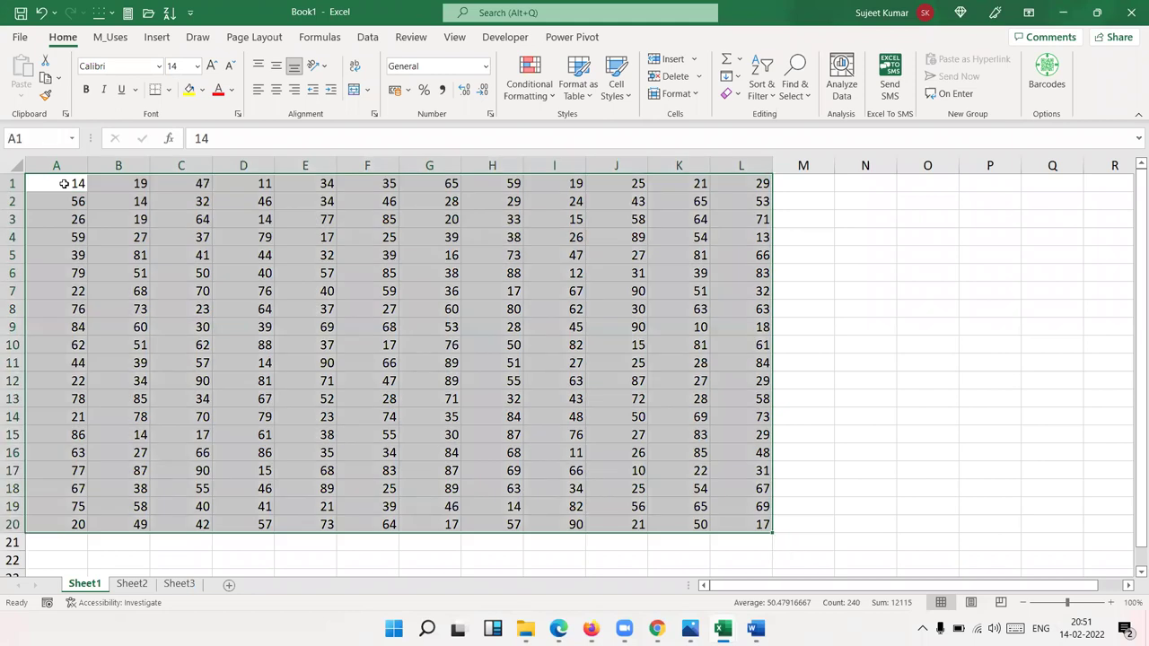
left_click(65, 183)
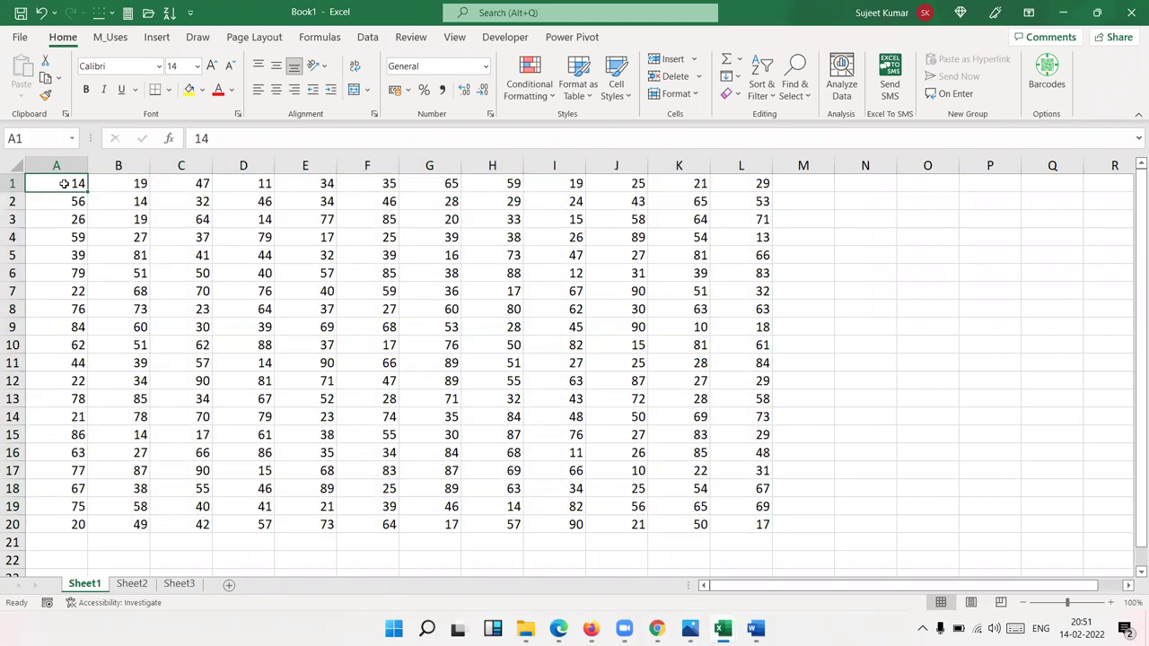
key("ctrl+a")
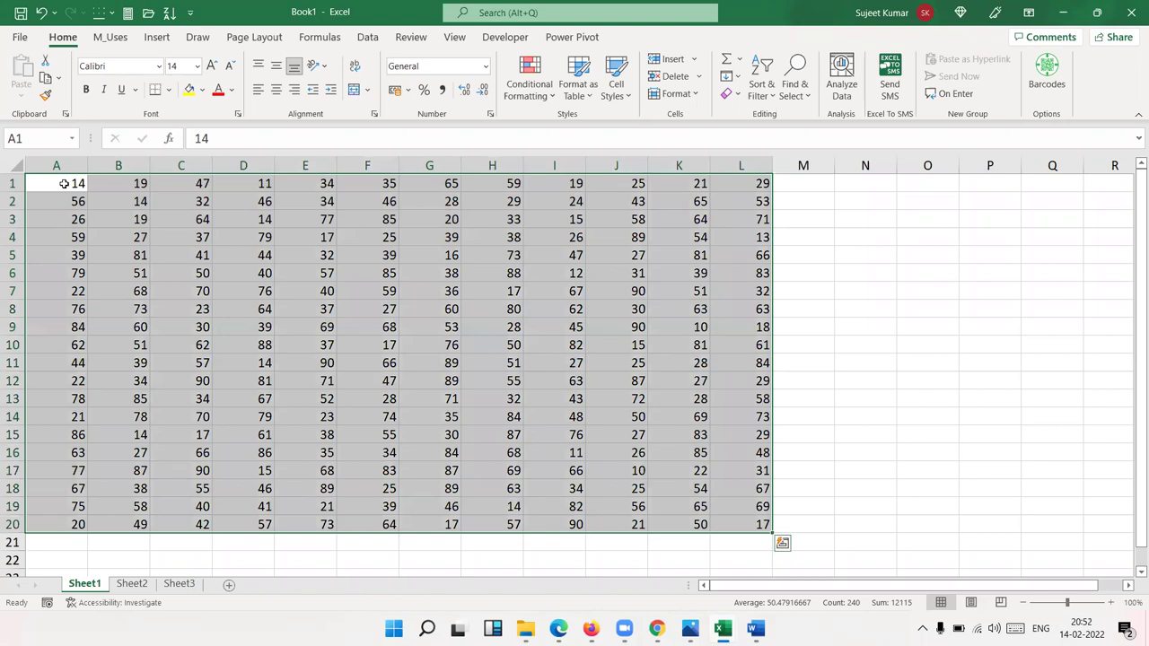
left_click(65, 183)
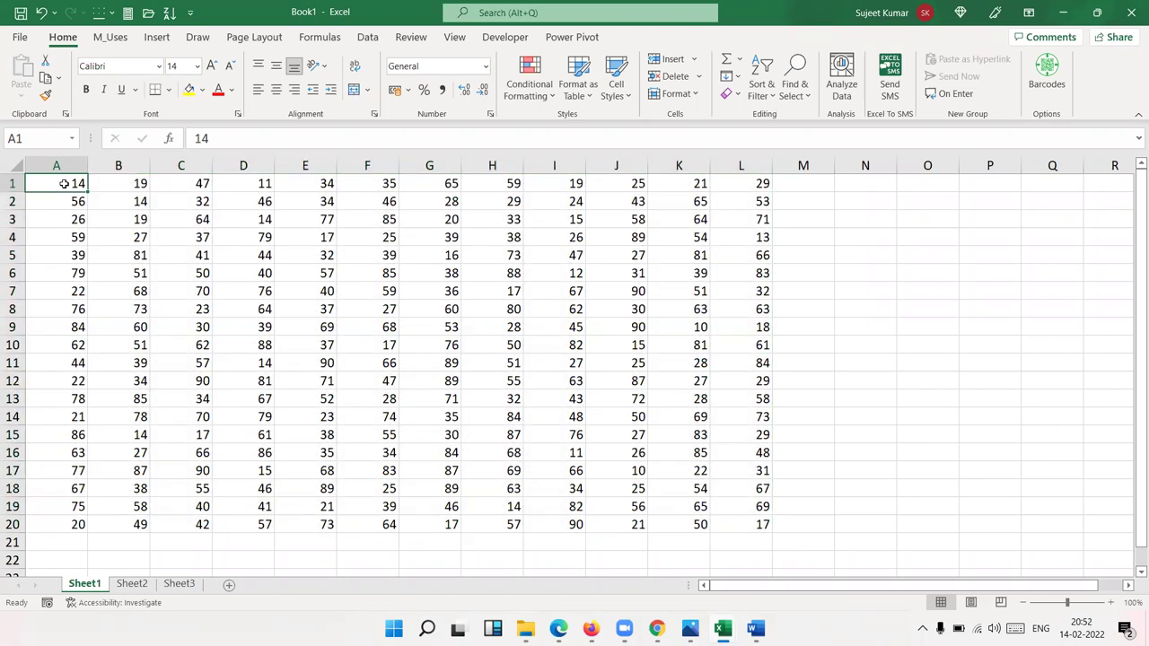
key("ctrl+a")
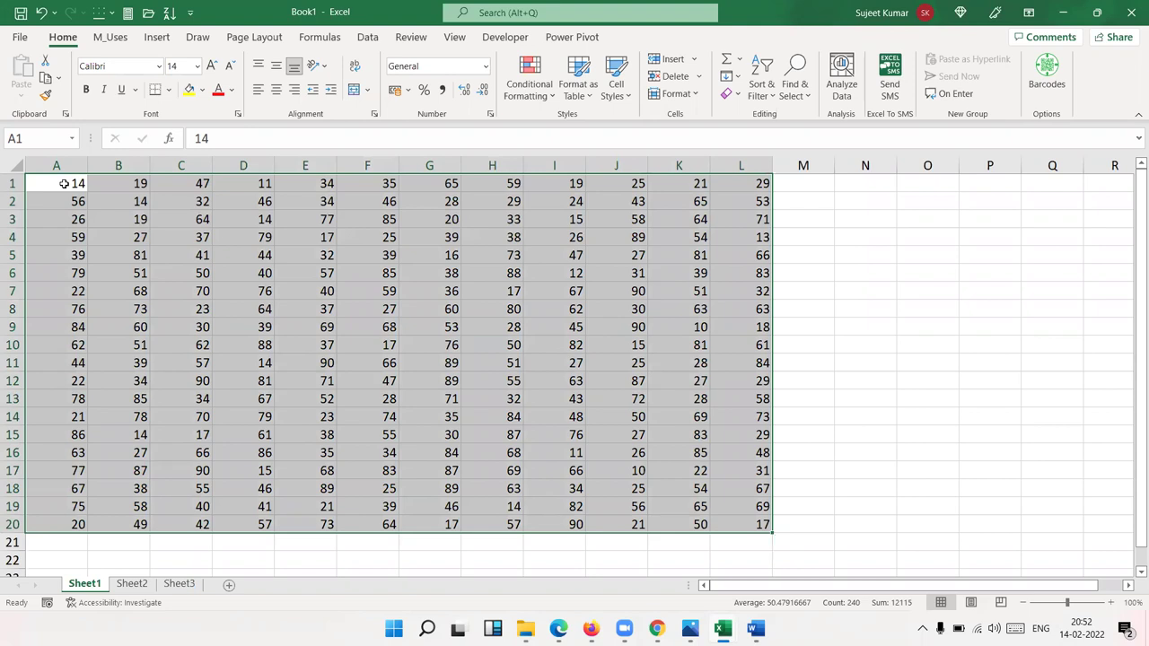
key("ctrl+a")
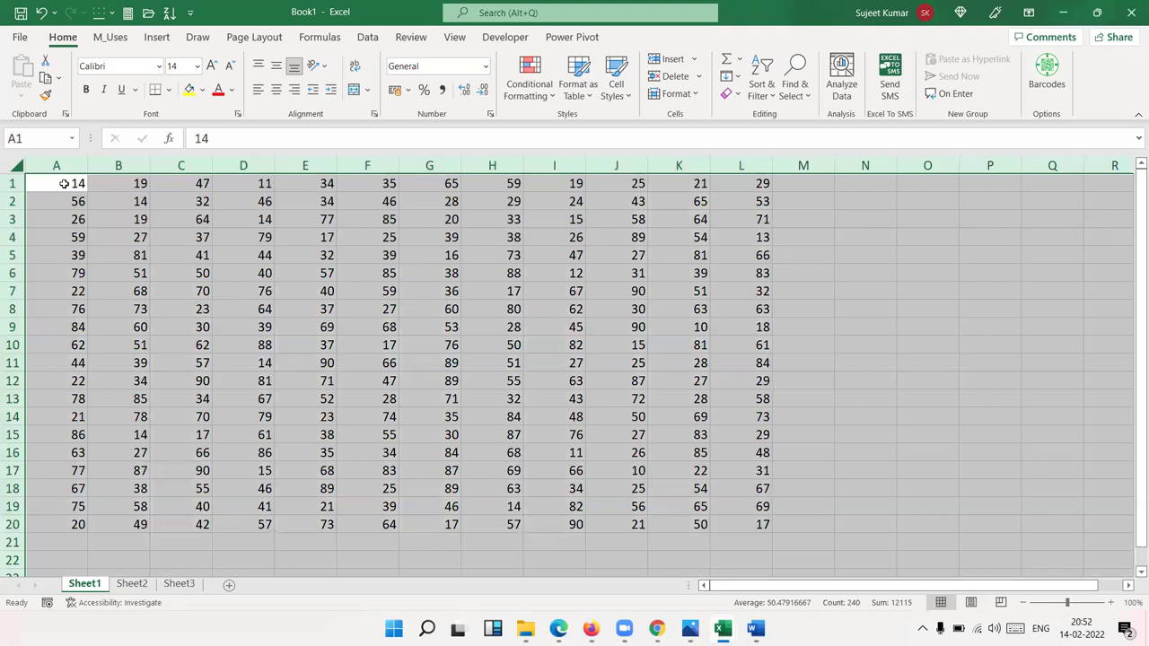
left_click(65, 183)
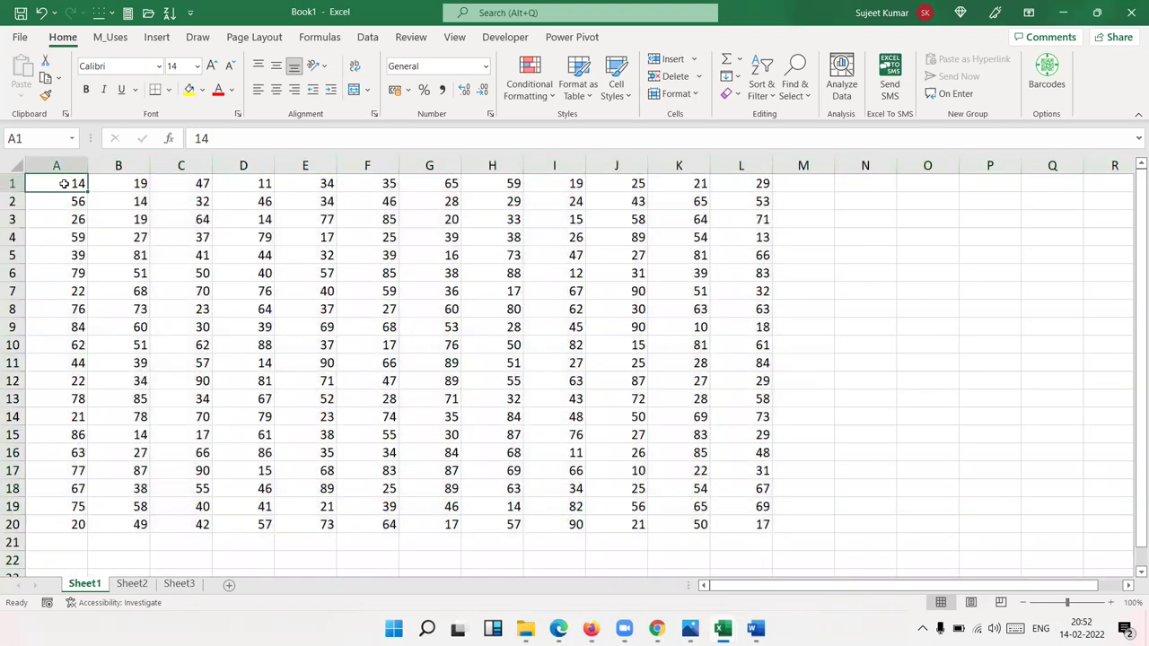
key("ctrl+a")
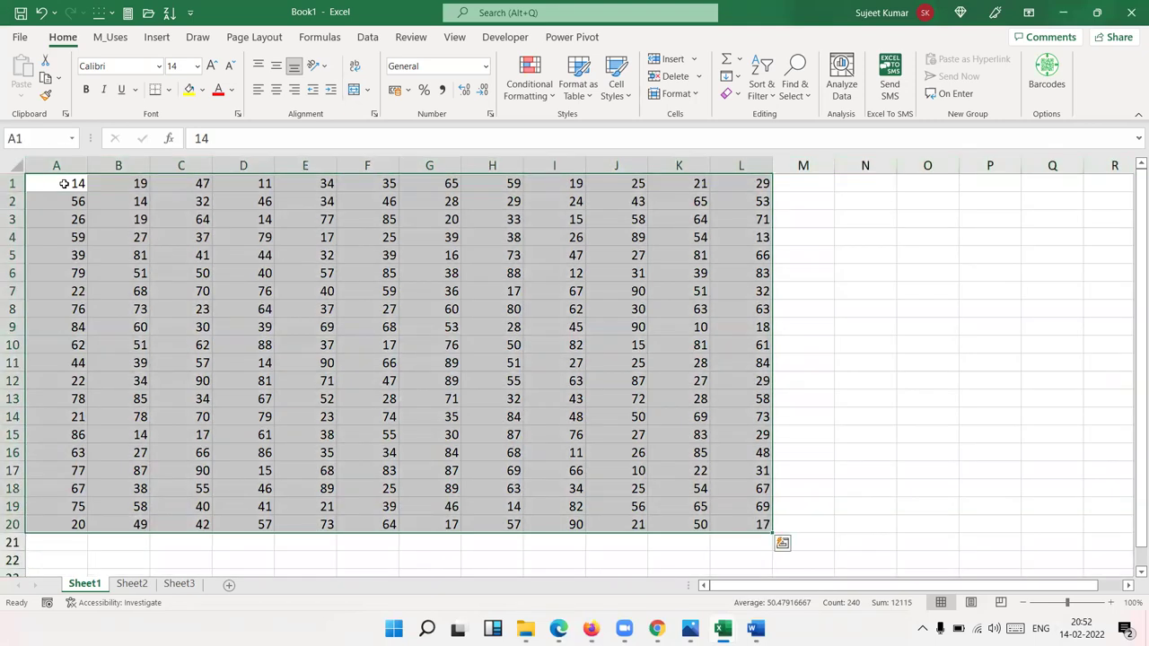
key("ctrl+a")
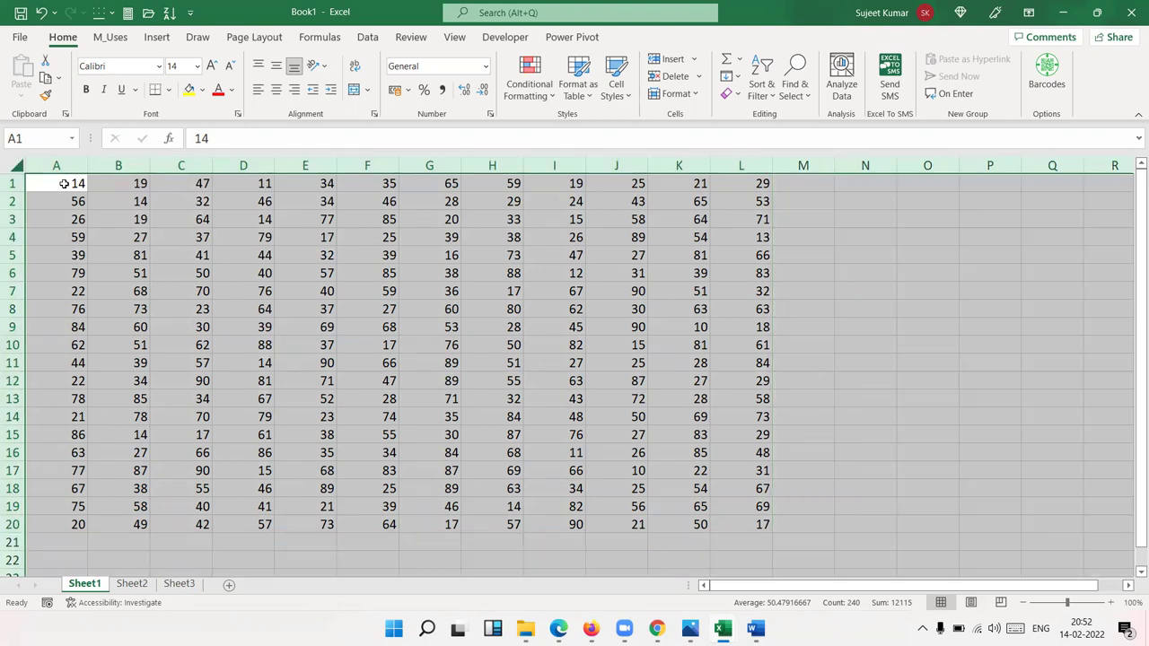
left_click(64, 183)
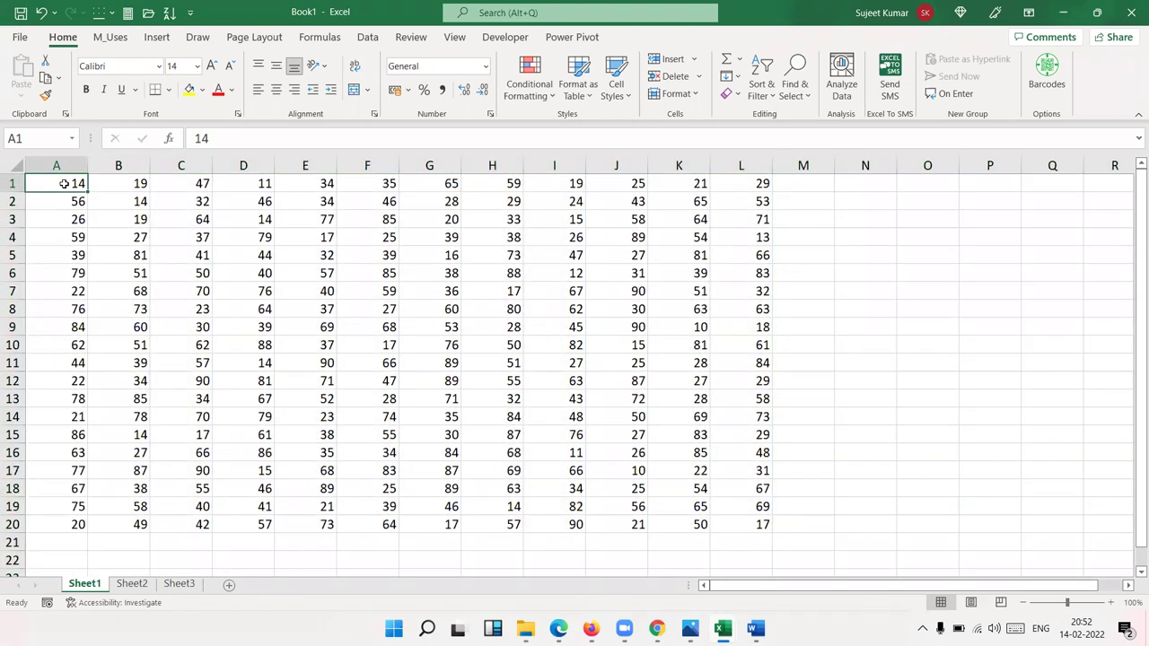
key("ctrl+a")
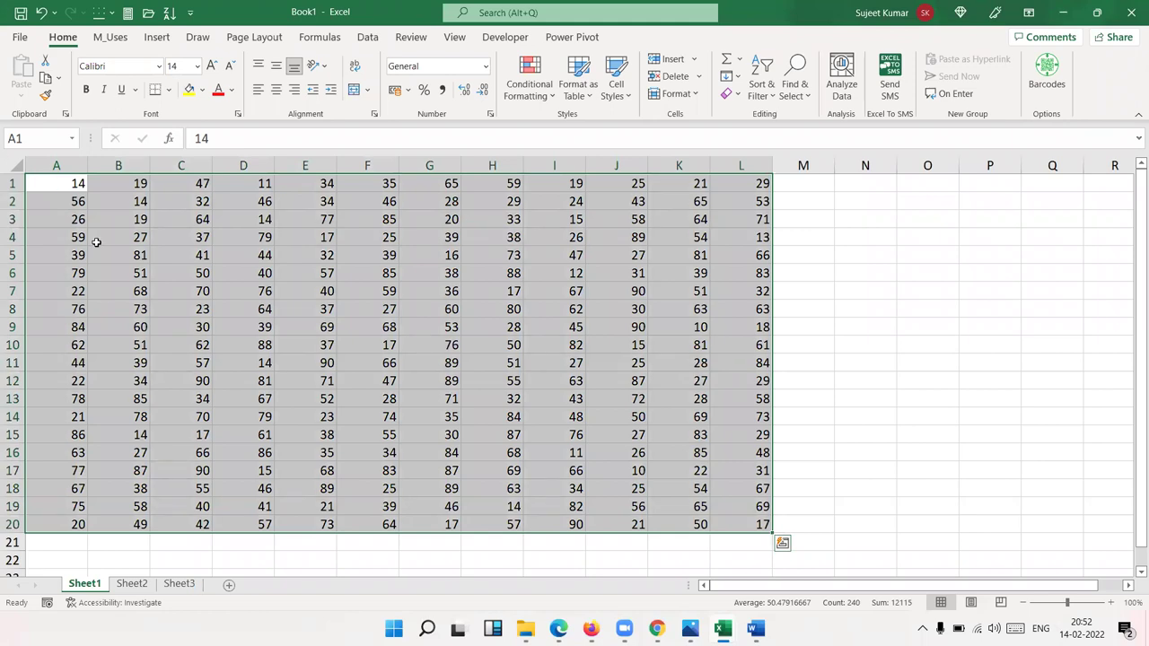
left_click(152, 240)
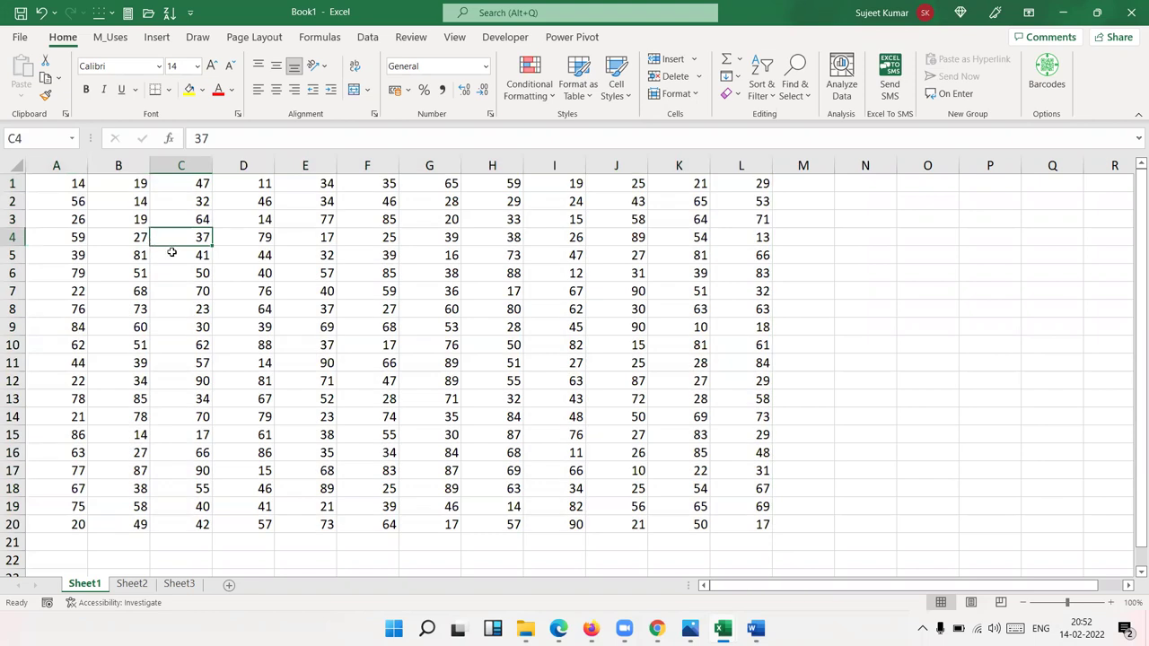
key("ctrl+a")
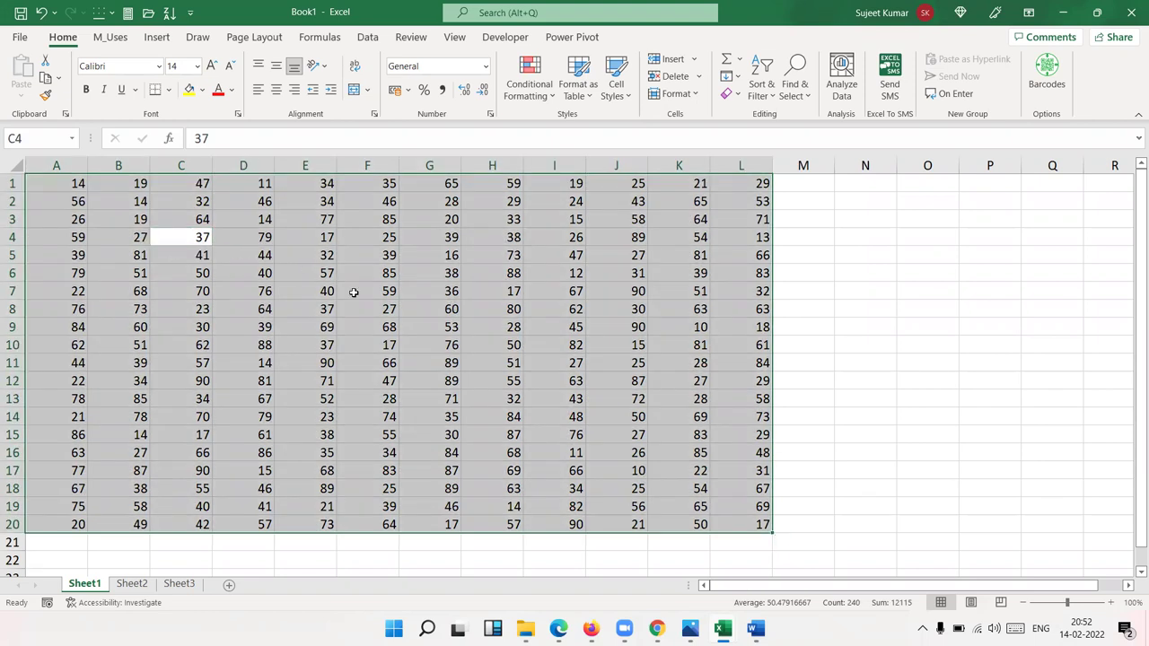
left_click(354, 294)
Step: Insert a blank row at row 8 and select the empty row across the data
left_click(14, 309)
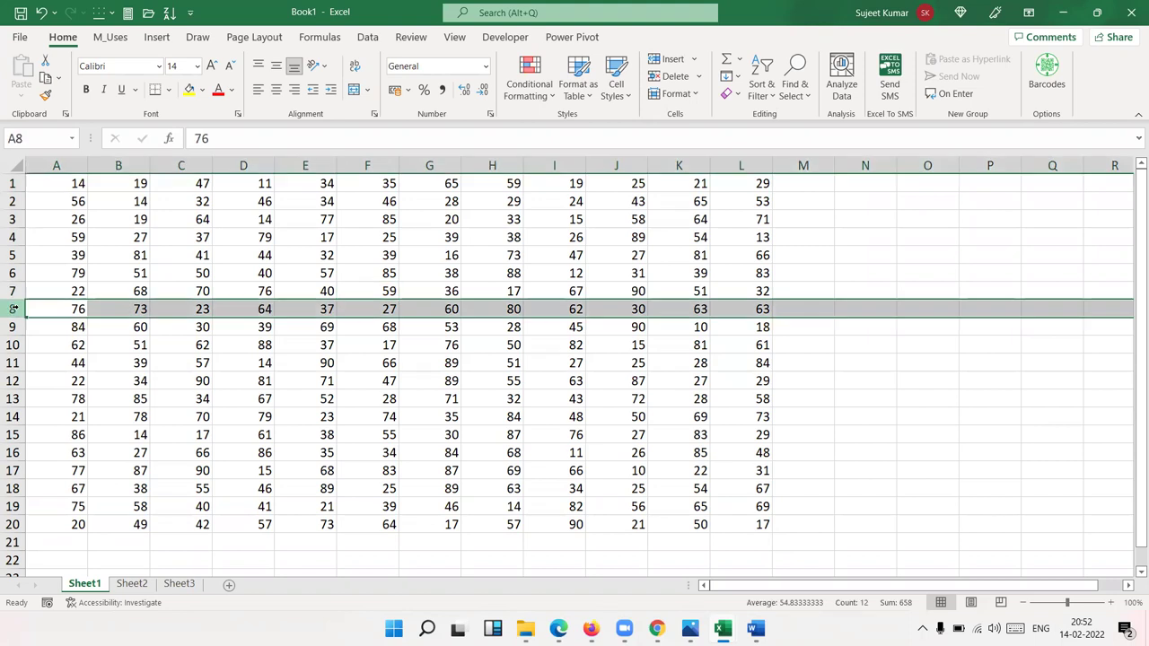
key("ctrl+shift+plus")
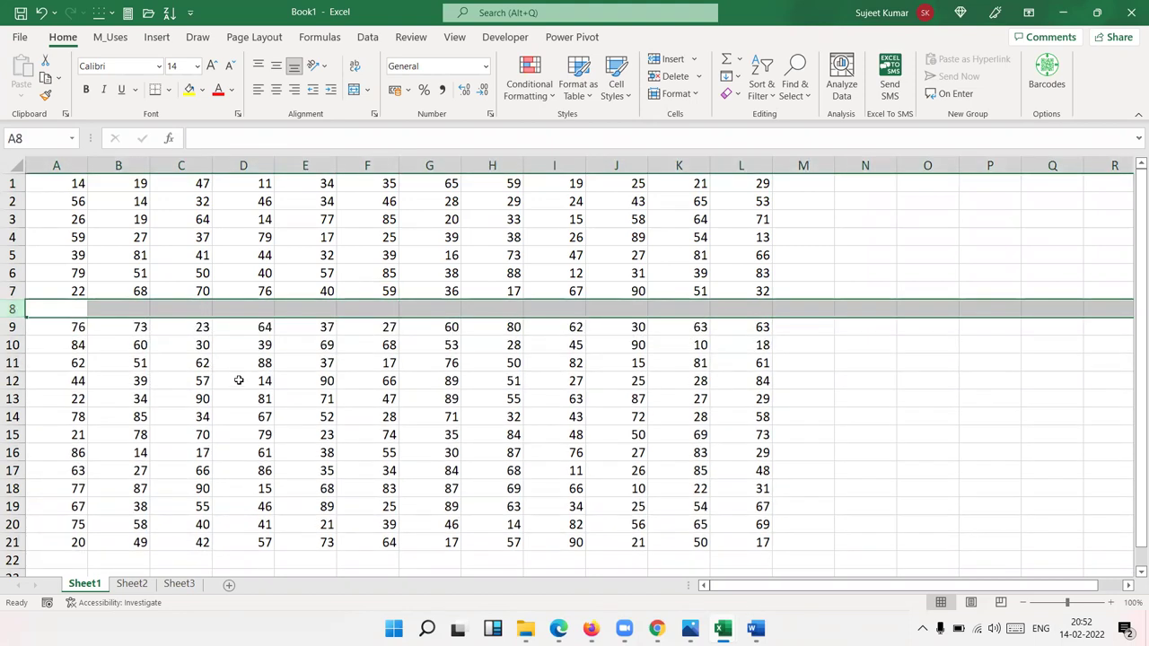
left_click(242, 382)
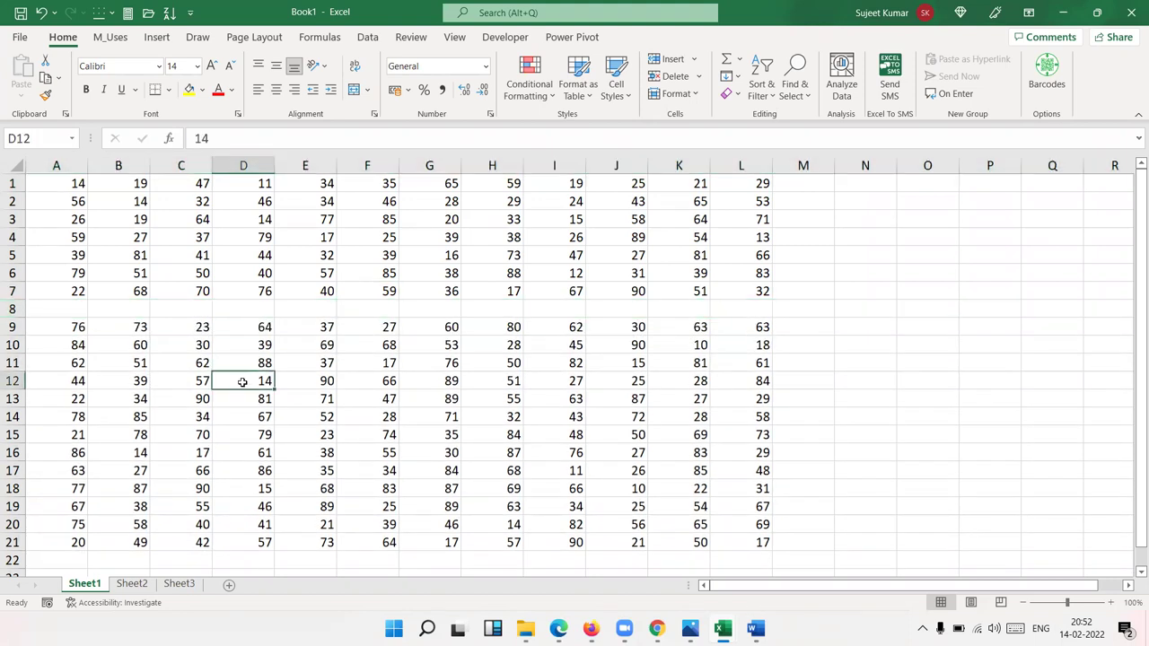
left_click_drag(72, 309, 750, 309)
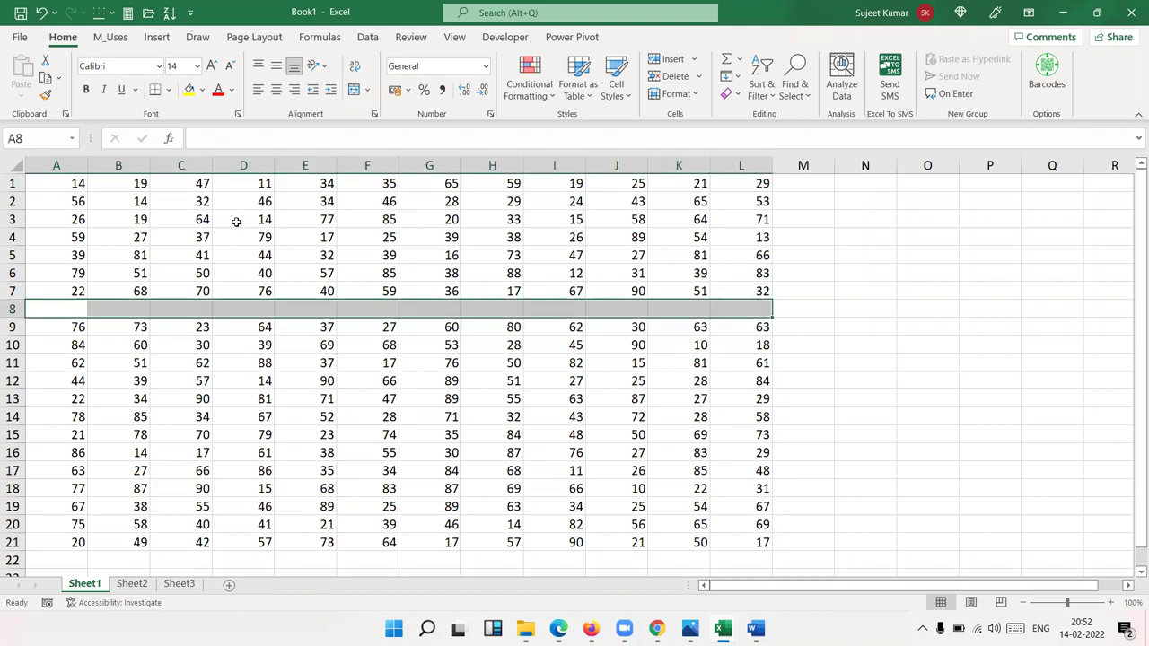
Step: Use Ctrl+A inside each block to select A1:L7 and A9:L21 separately
left_click(105, 196)
key("ctrl+a")
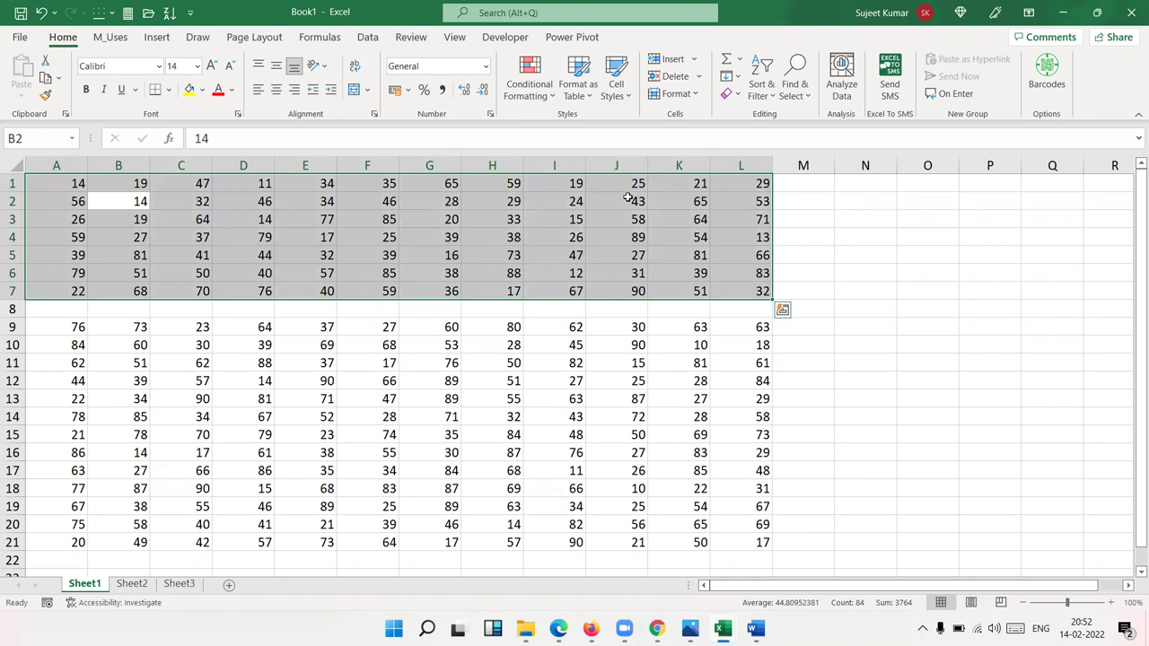
left_click(159, 349)
key("ctrl+a")
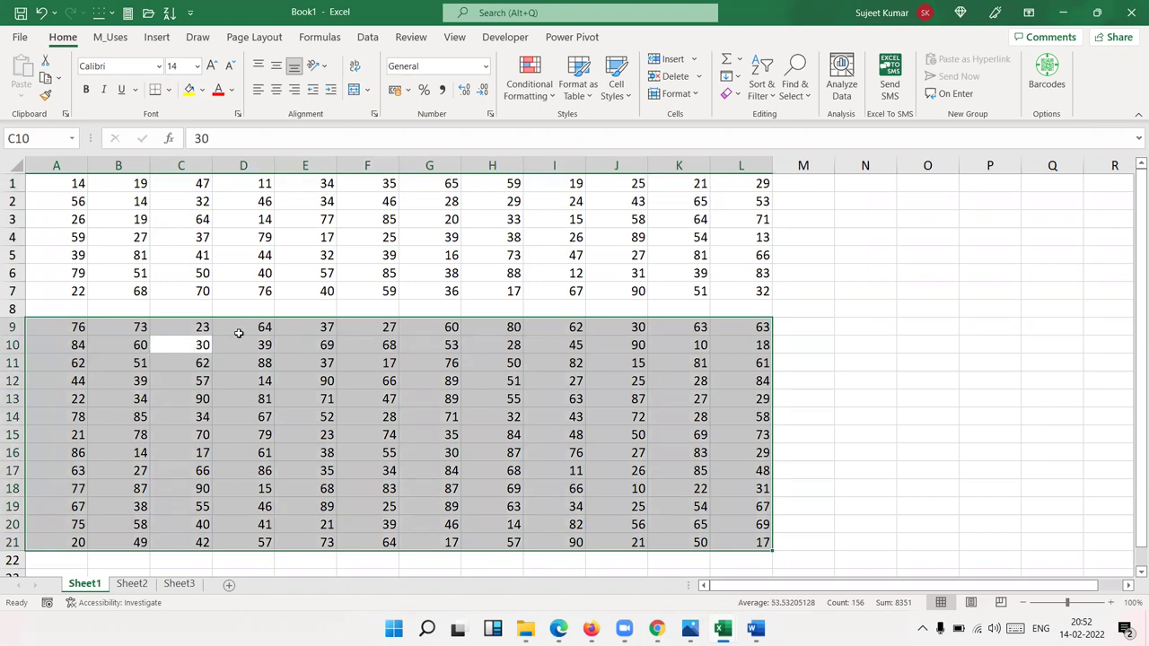
left_click(84, 187)
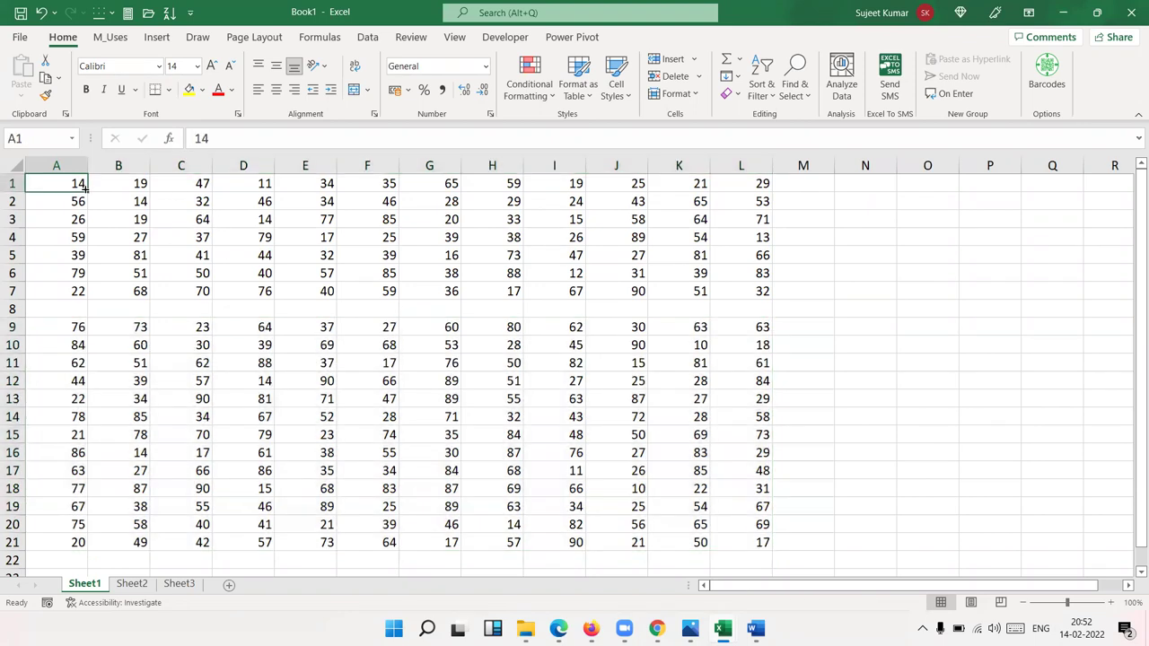
key("ctrl+a")
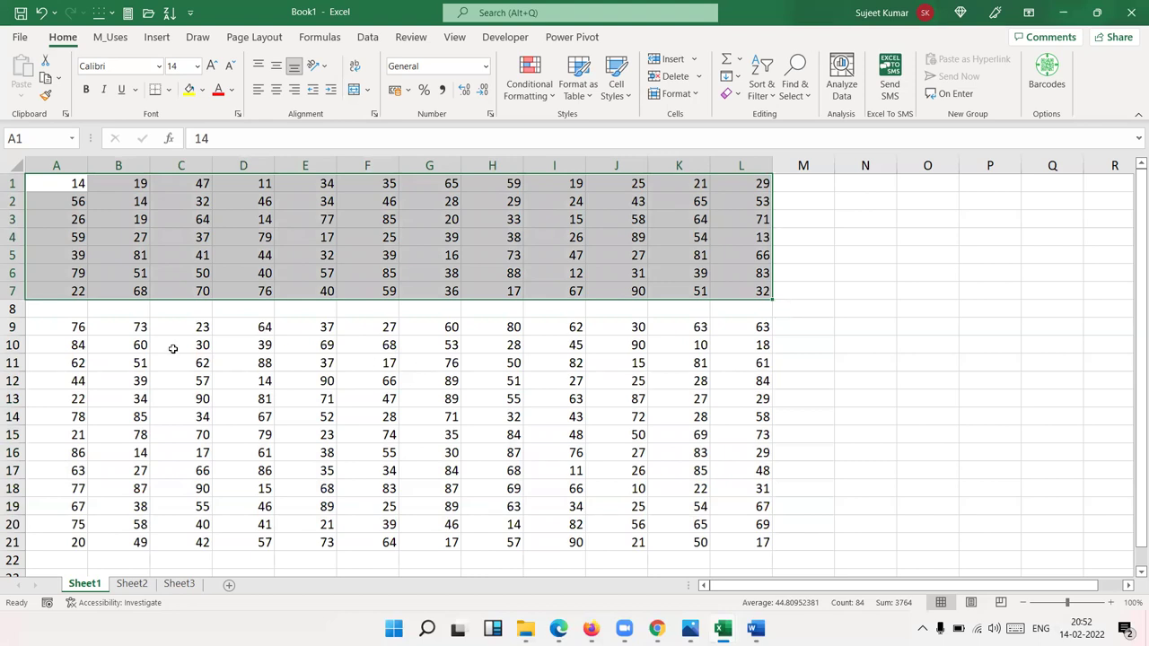
Step: Select whole rows 1–7, then the whole rows of the lower block
left_click_drag(12, 301, 12, 304)
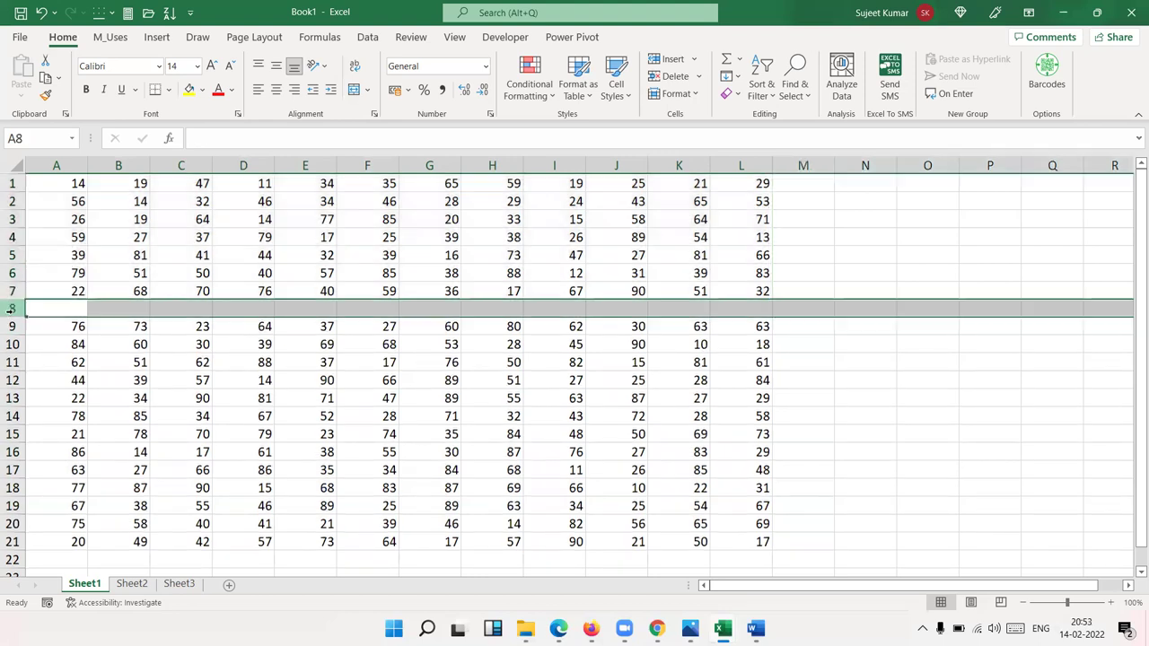
left_click(16, 291)
left_click_drag(23, 259, 14, 175)
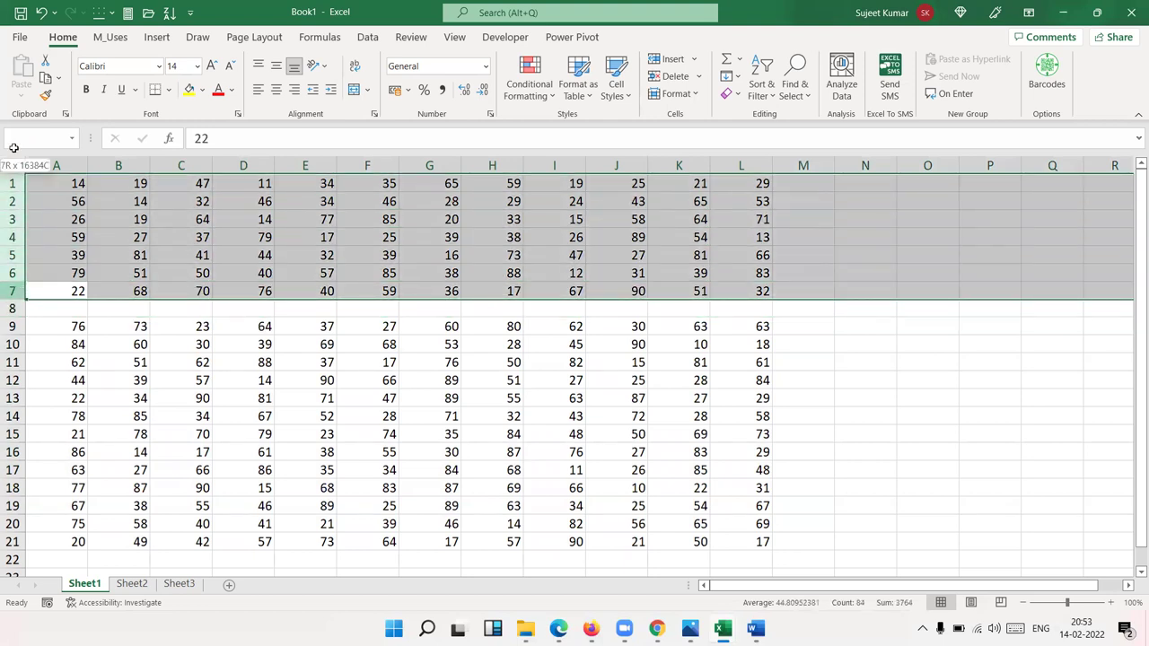
left_click_drag(13, 326, 27, 539)
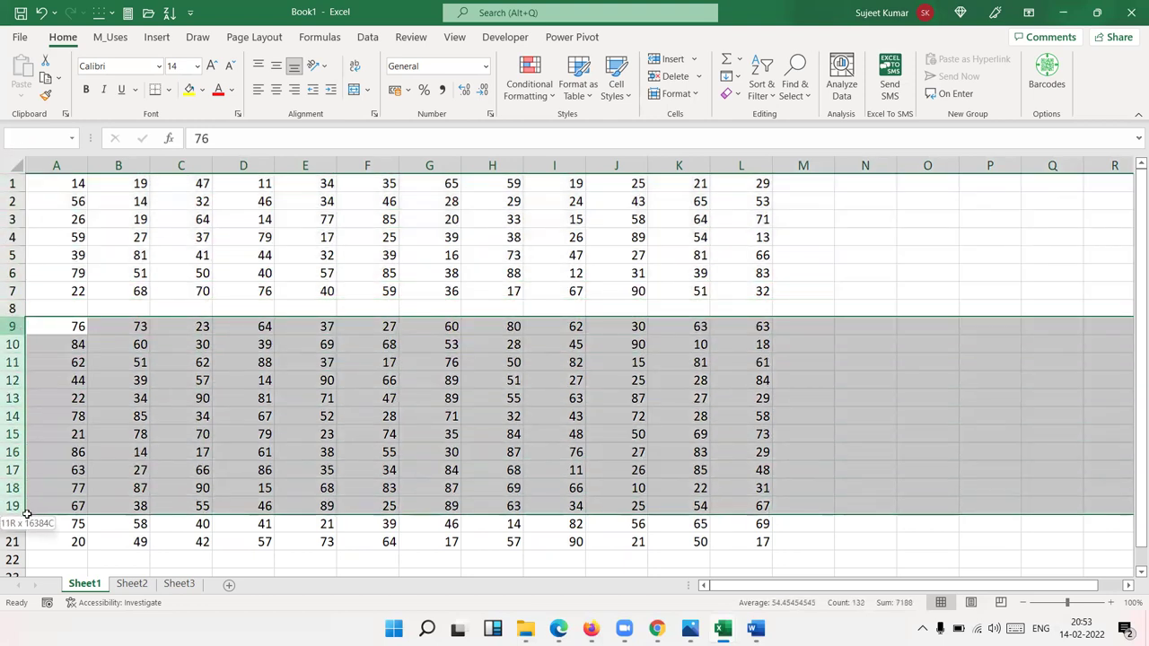
Step: Enter 0 in the empty cell G8 of the gap row
left_click(379, 377)
left_click(426, 310)
type("0")
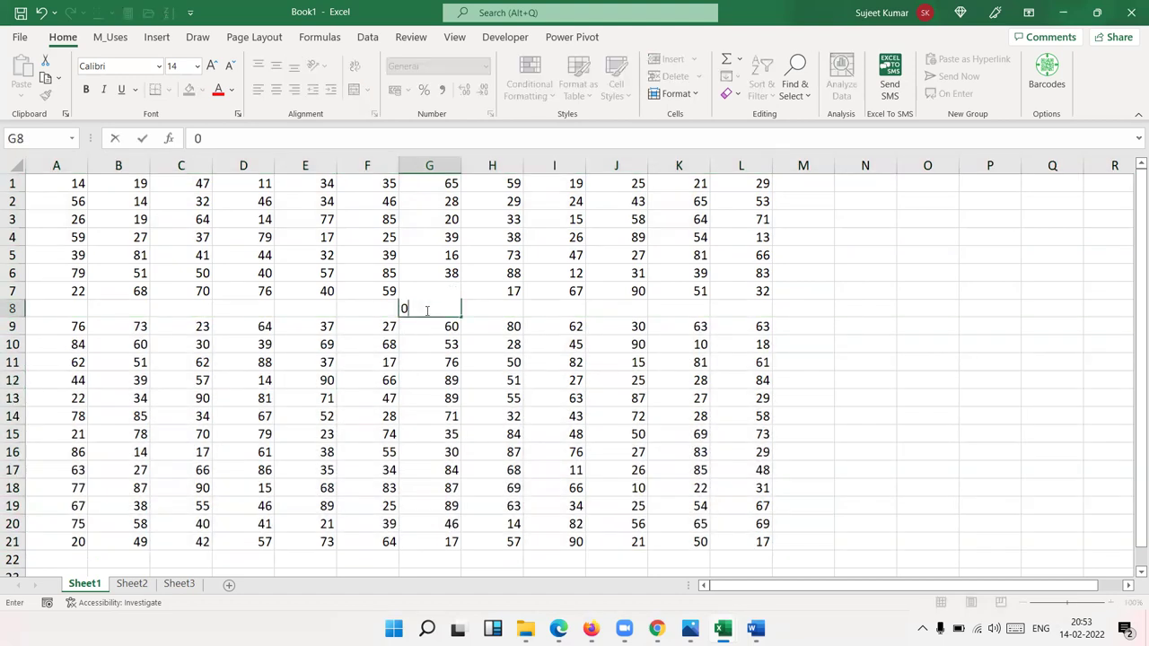
left_click(552, 339)
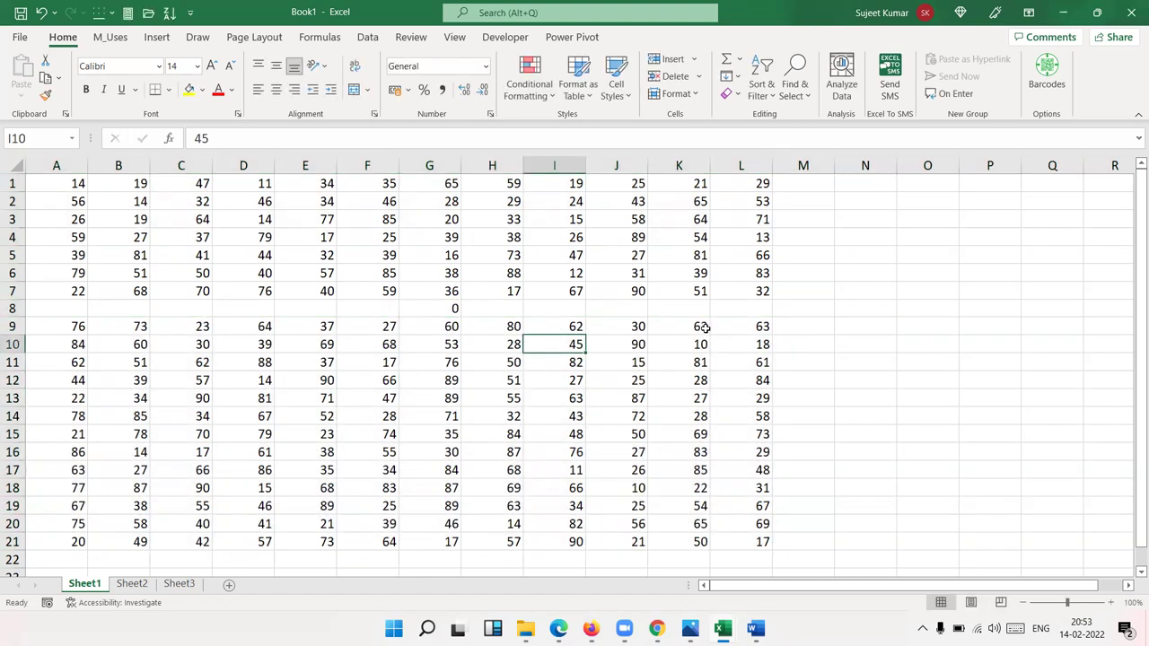
left_click(125, 306)
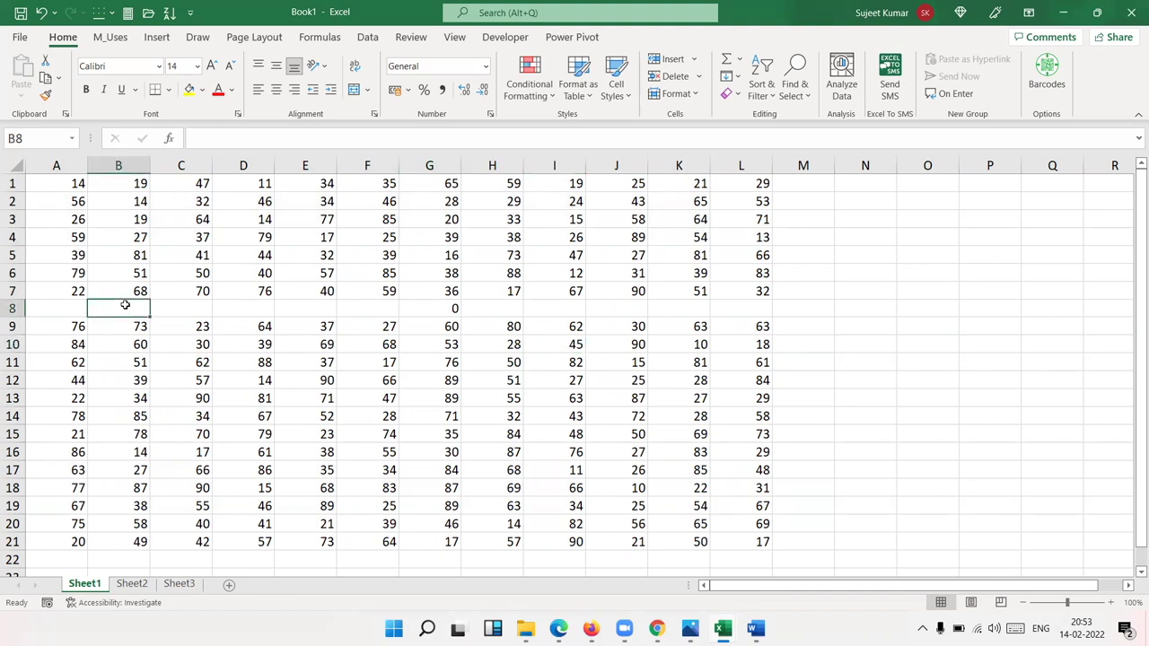
left_click(452, 305)
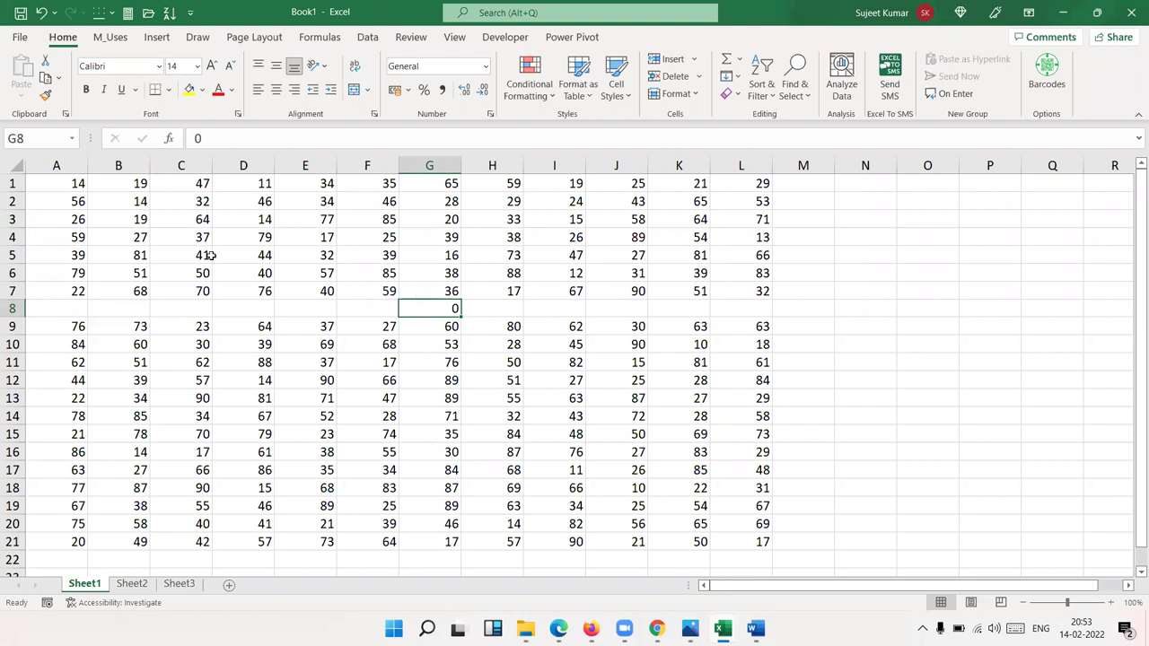
Step: Use Ctrl+A to select the joined region A1:L21, then select row 8
left_click(78, 195)
key("ctrl+a")
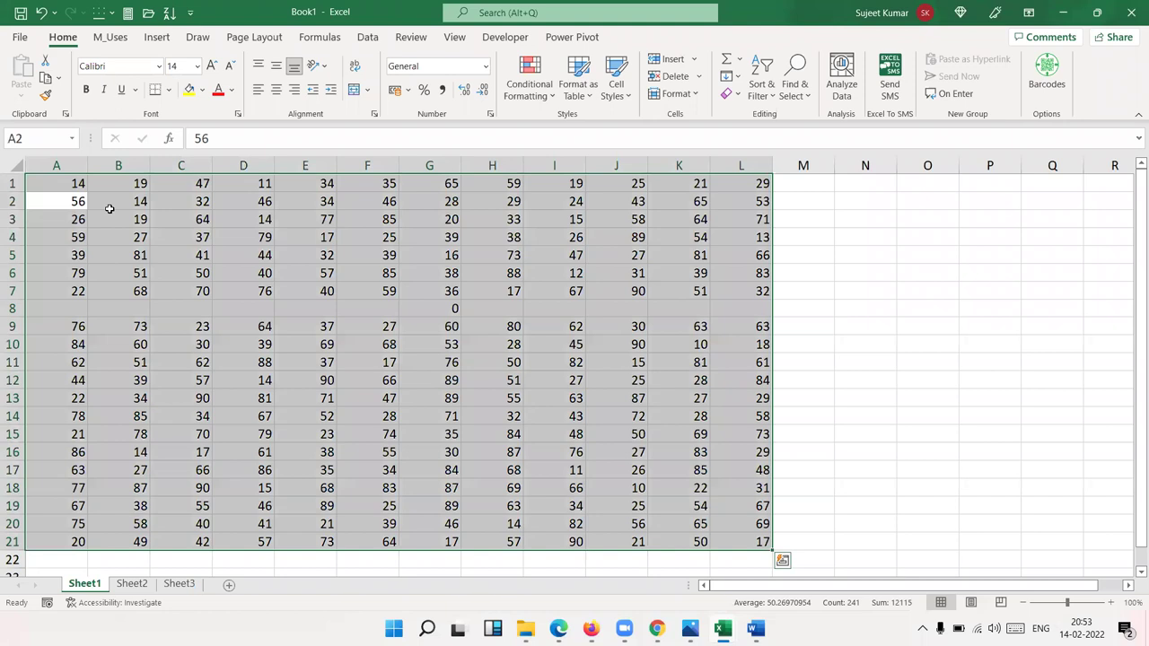
left_click(203, 322)
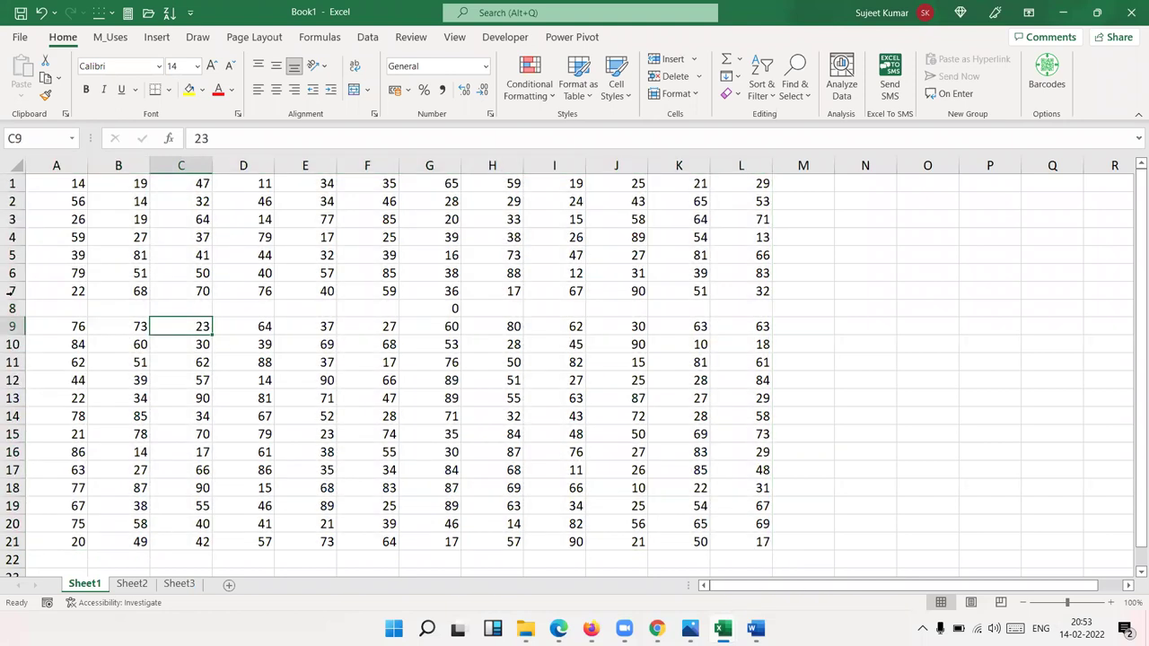
left_click(9, 307)
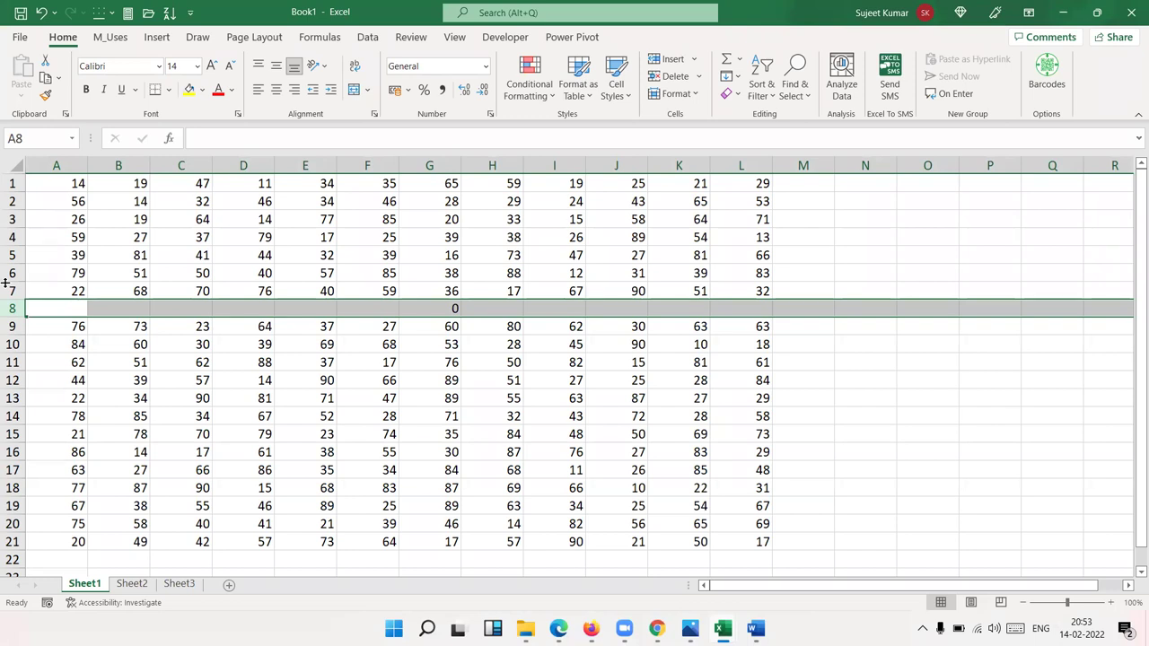
Step: Delete the gap row 8 and insert a blank column at F
key("ctrl+minus")
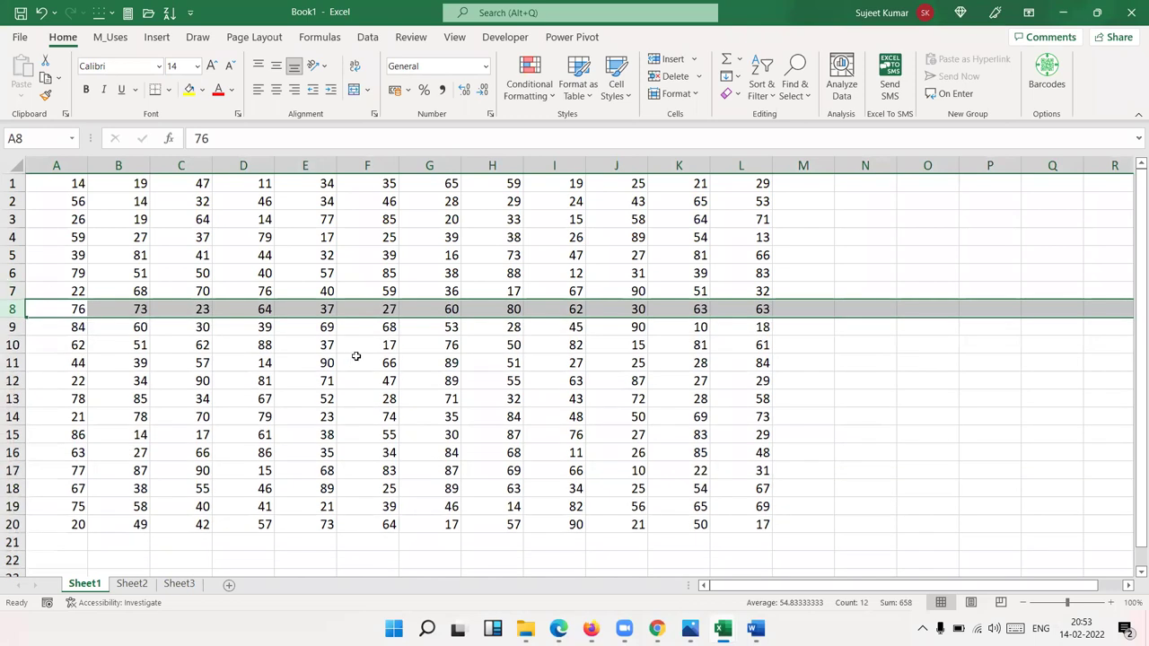
left_click(388, 238)
left_click(365, 166)
right_click(366, 168)
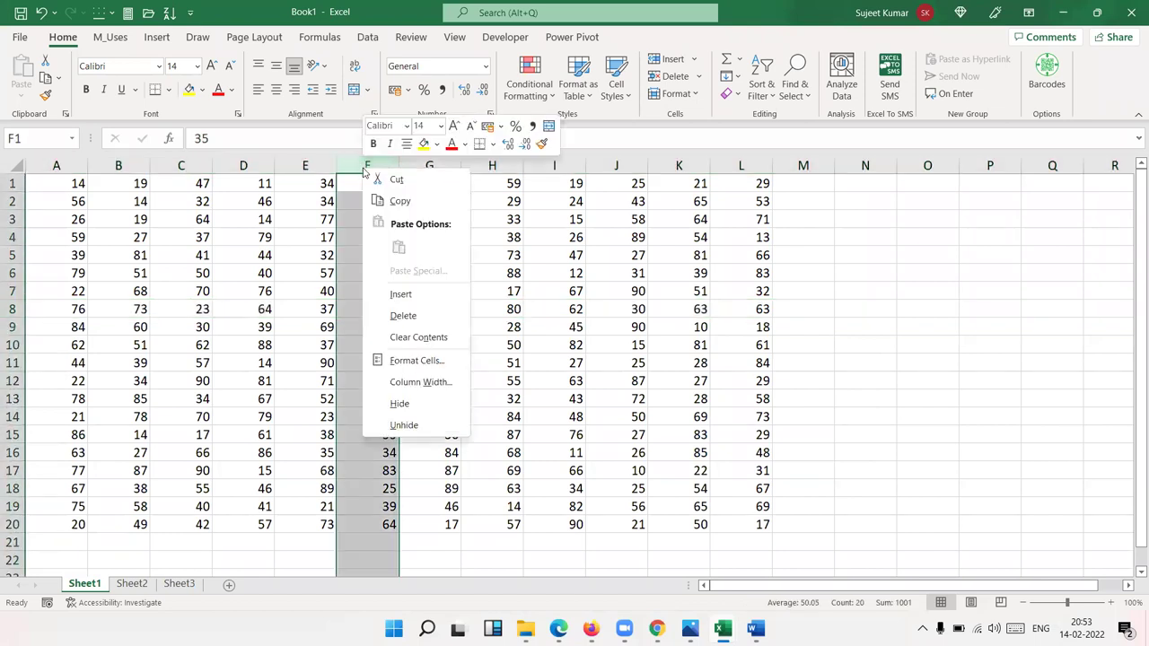
left_click(401, 295)
left_click_drag(367, 184, 369, 524)
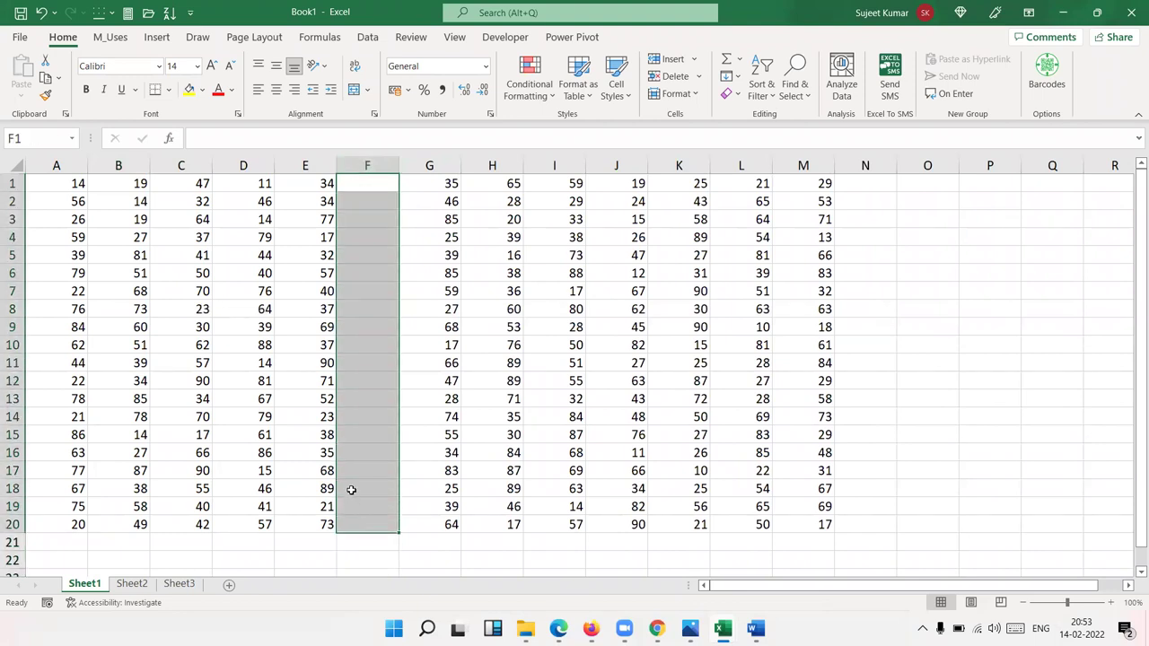
left_click(370, 195)
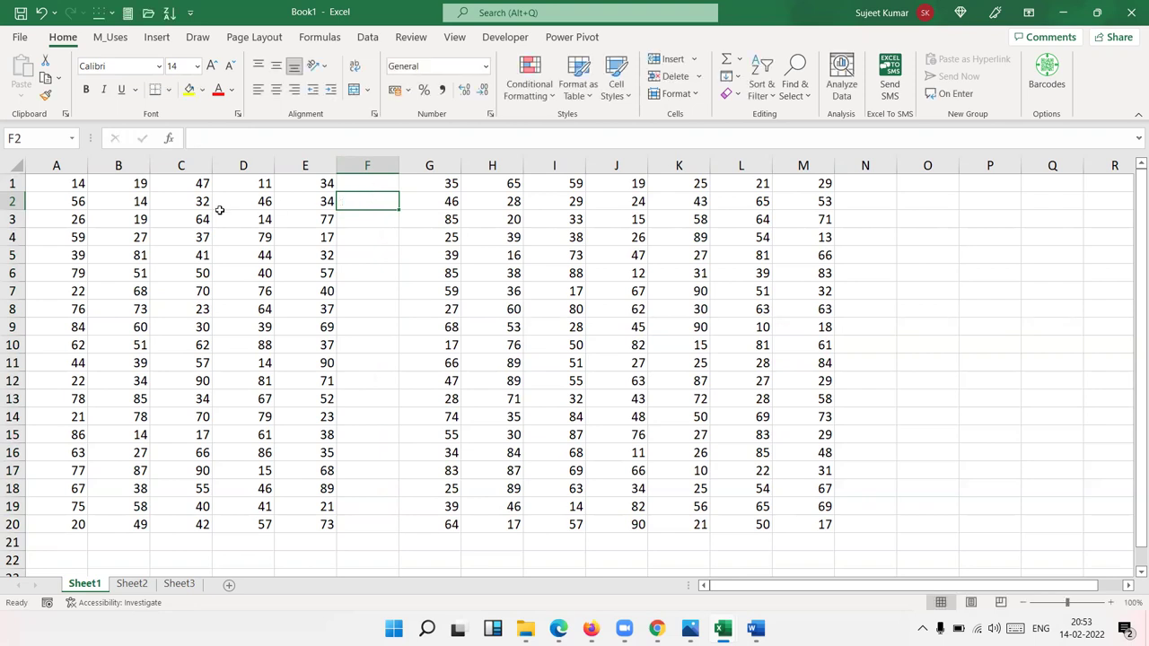
Step: Select the left block A1:E20 with Ctrl+A, then enter fc in F4 and select the joined region
left_click(141, 215)
key("ctrl+a")
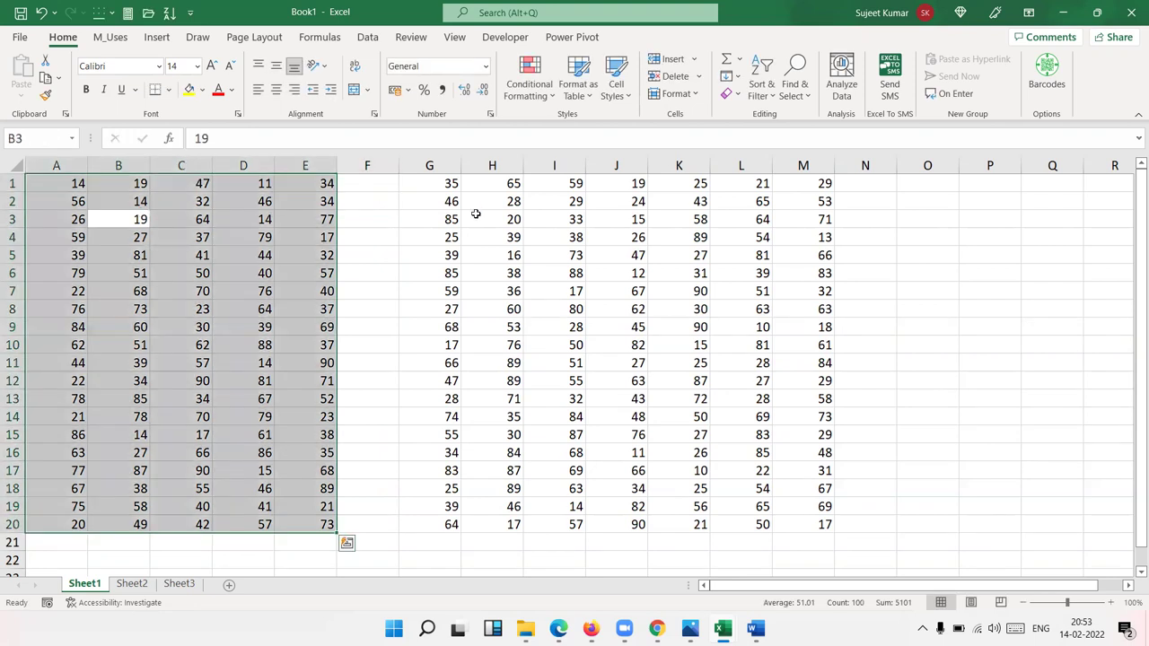
left_click(377, 236)
type("fc")
left_click(167, 253)
key("ctrl+a")
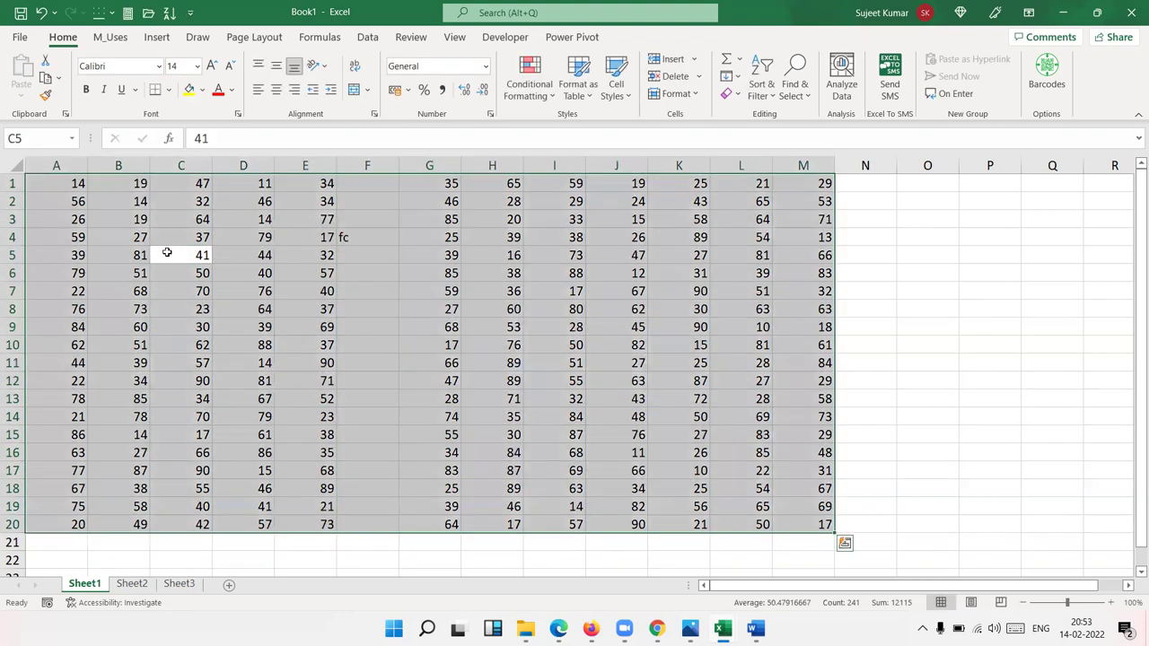
Step: Clear F2:F7 and confirm Ctrl+A from A1 selects only A1:E20 again
left_click(467, 248)
left_click(368, 197)
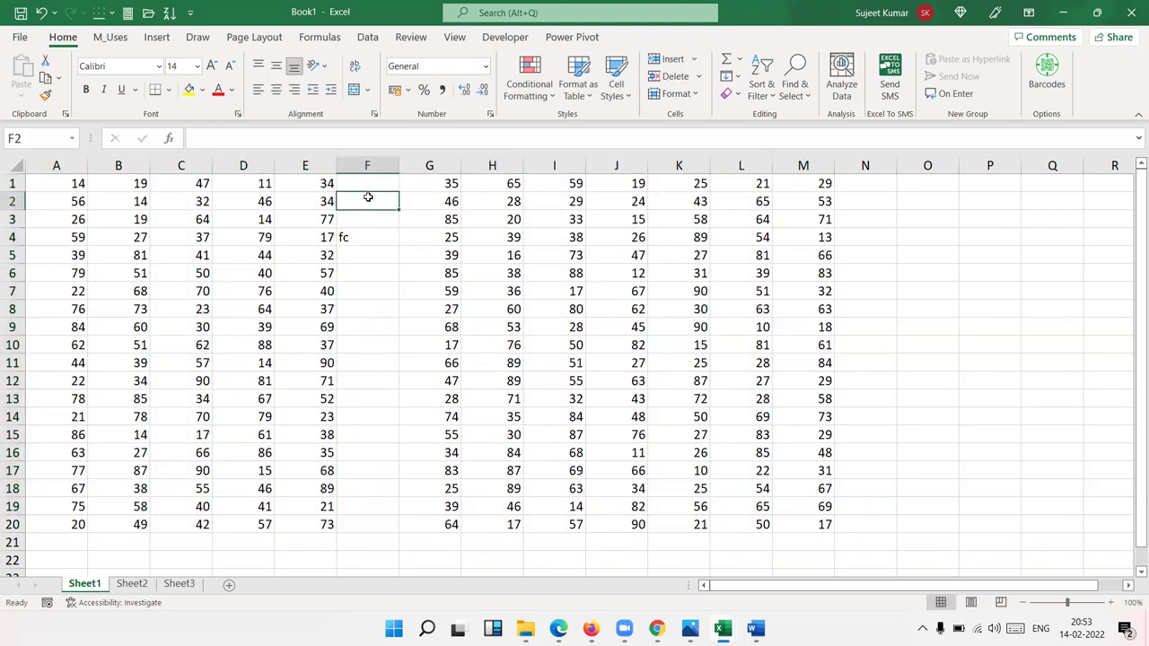
left_click_drag(368, 198, 385, 292)
key("Delete")
left_click(74, 183)
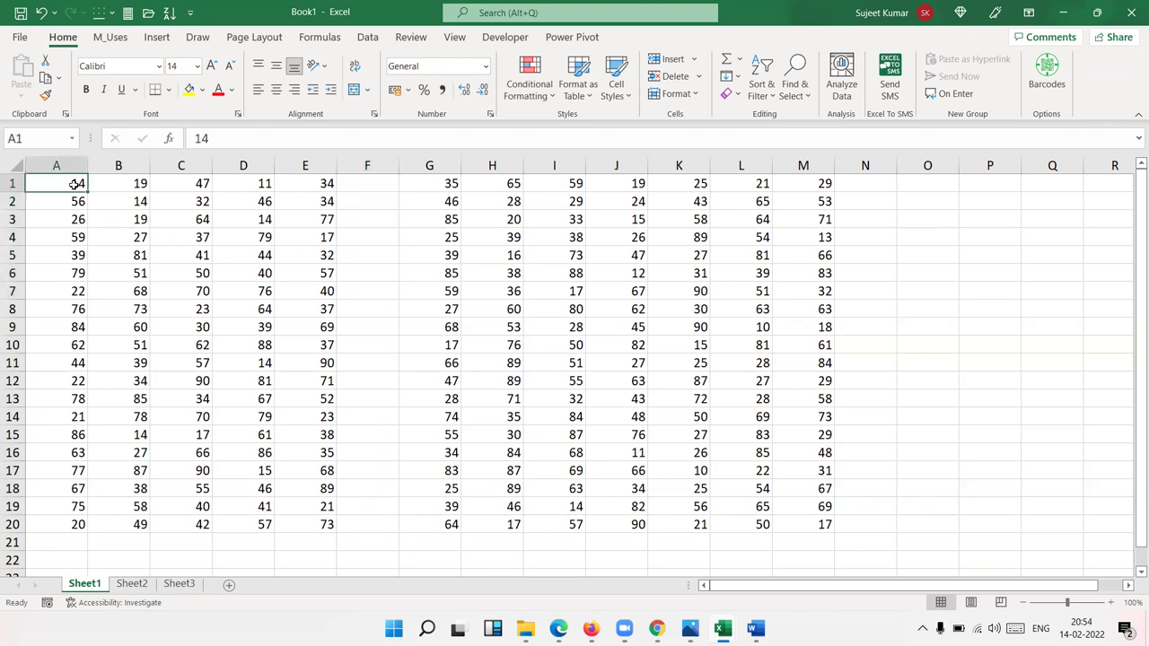
key("ctrl+a")
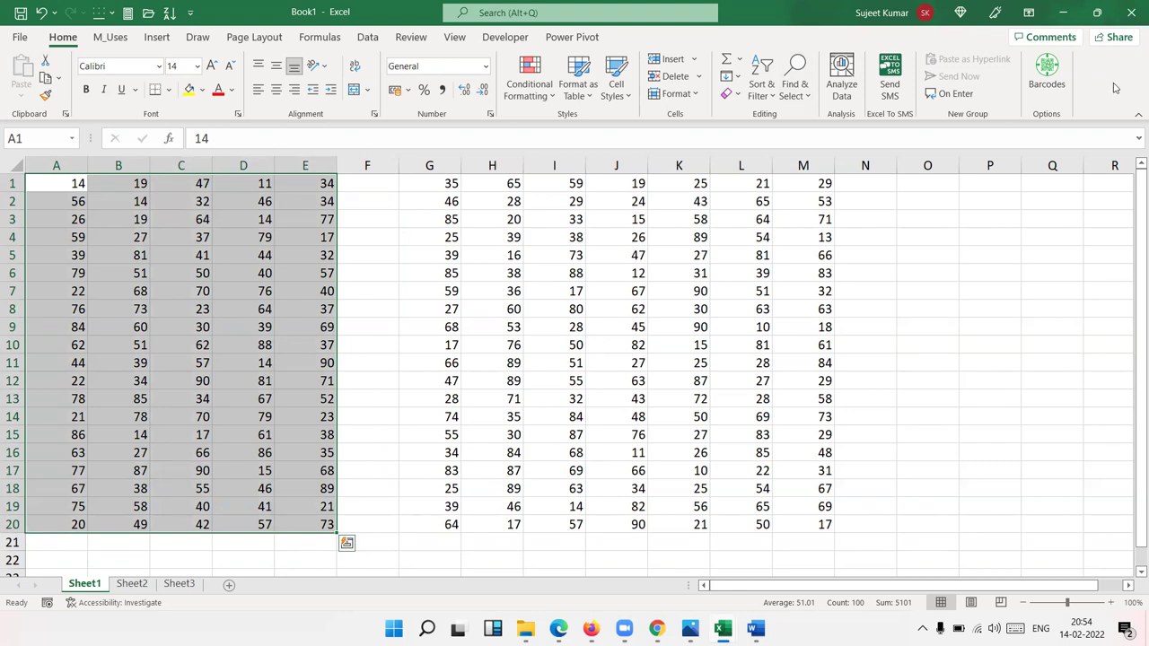
left_click(363, 162)
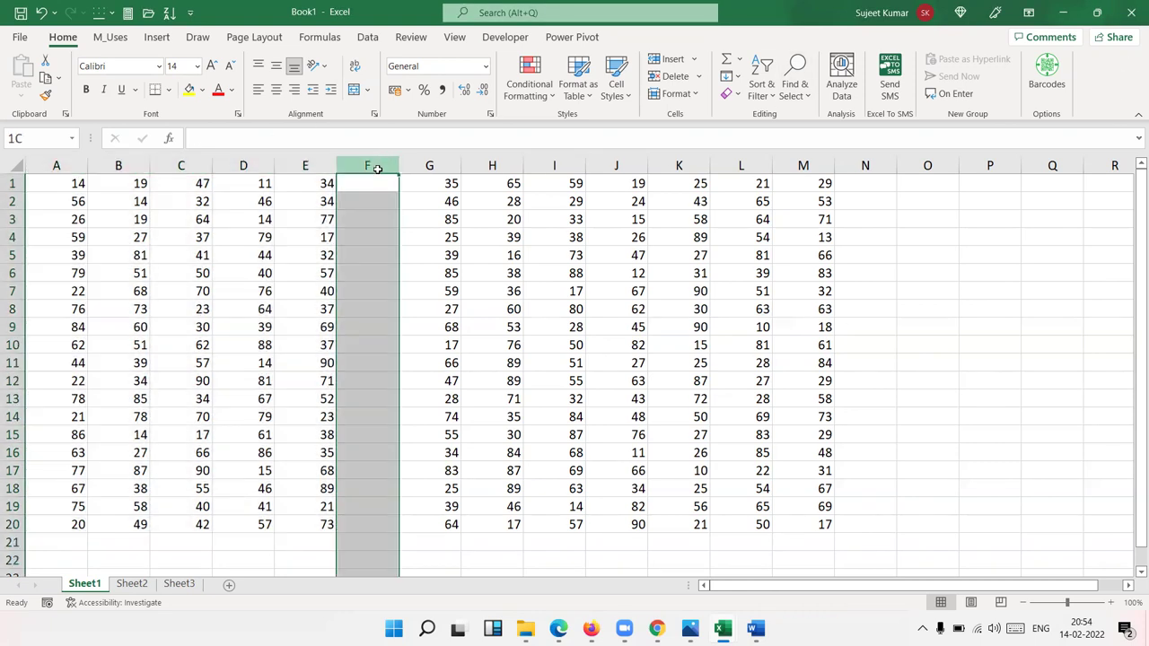
key("ctrl+minus")
left_click(200, 232)
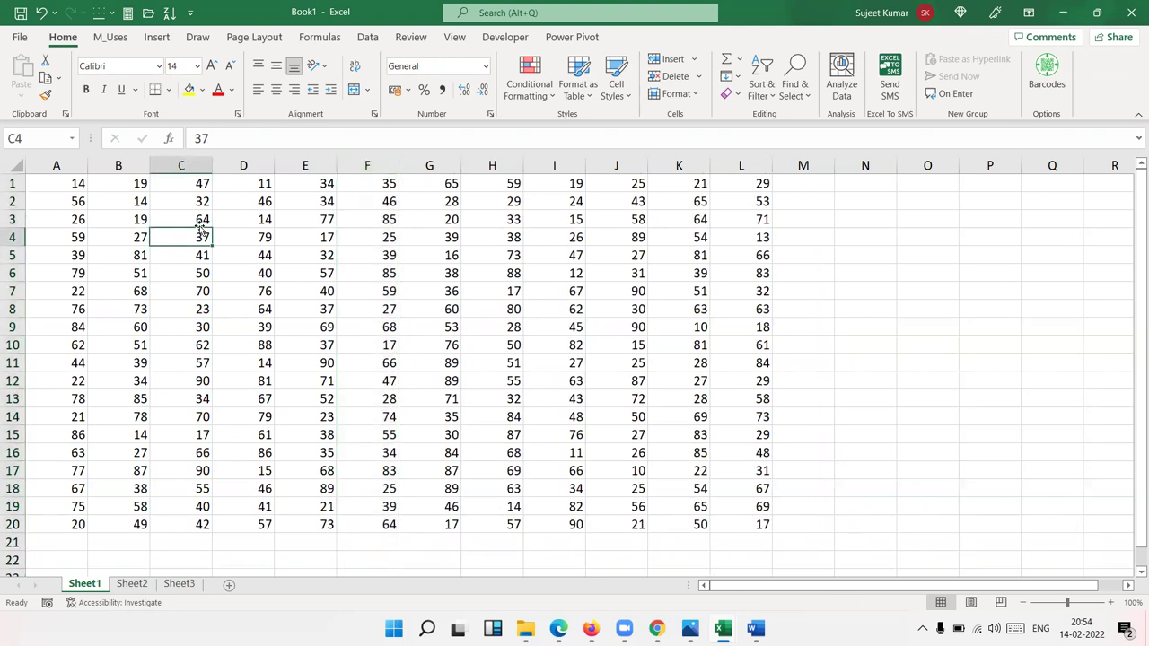
key("Up")
key("Up")
key("Down")
key("Down")
key("Right")
key("Up")
key("Down")
key("Left")
key("Left")
key("Up")
key("Right")
key("Down")
key("Down")
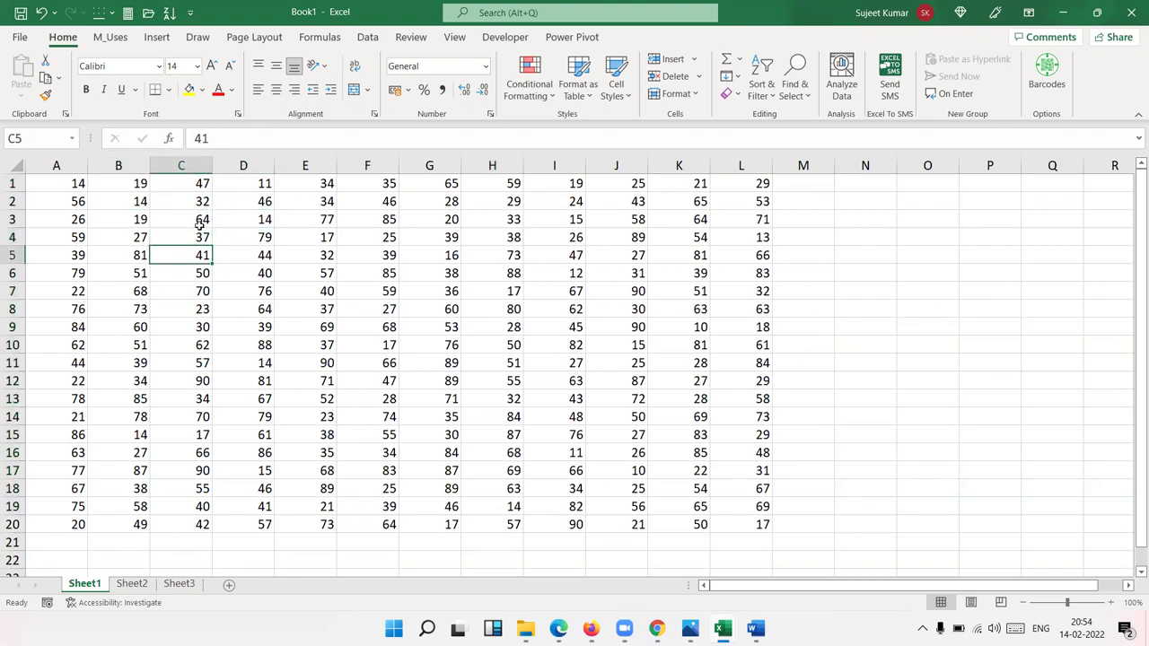
key("Right")
key("Right")
key("Right")
key("Right")
key("Right")
key("Right")
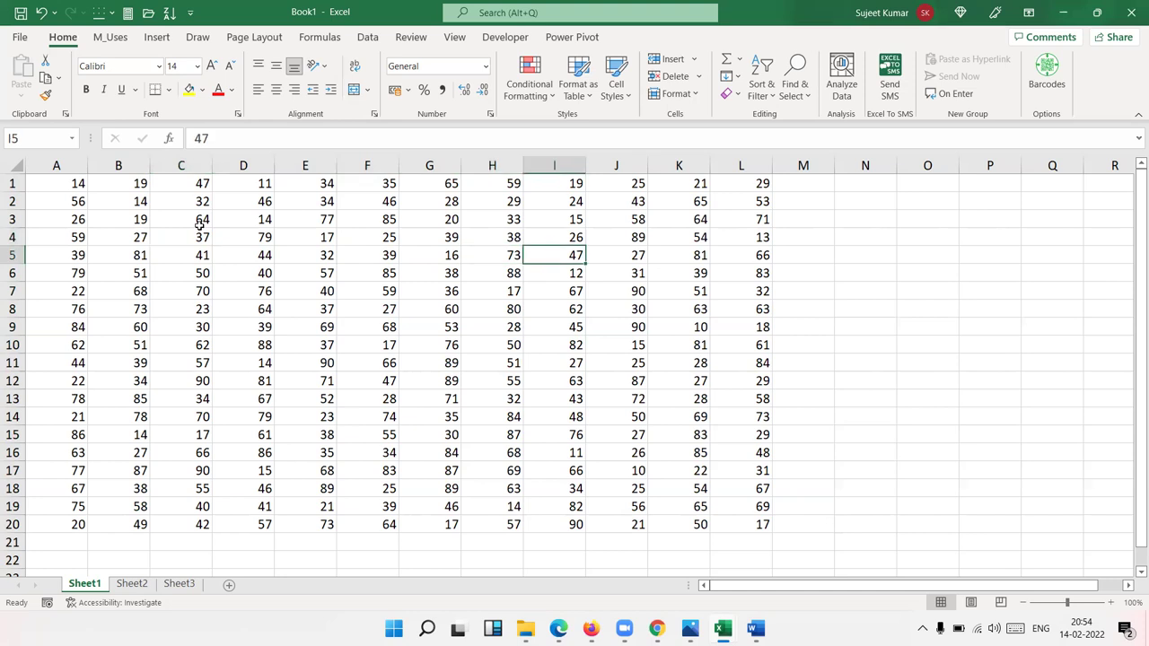
key("Right")
key("Right")
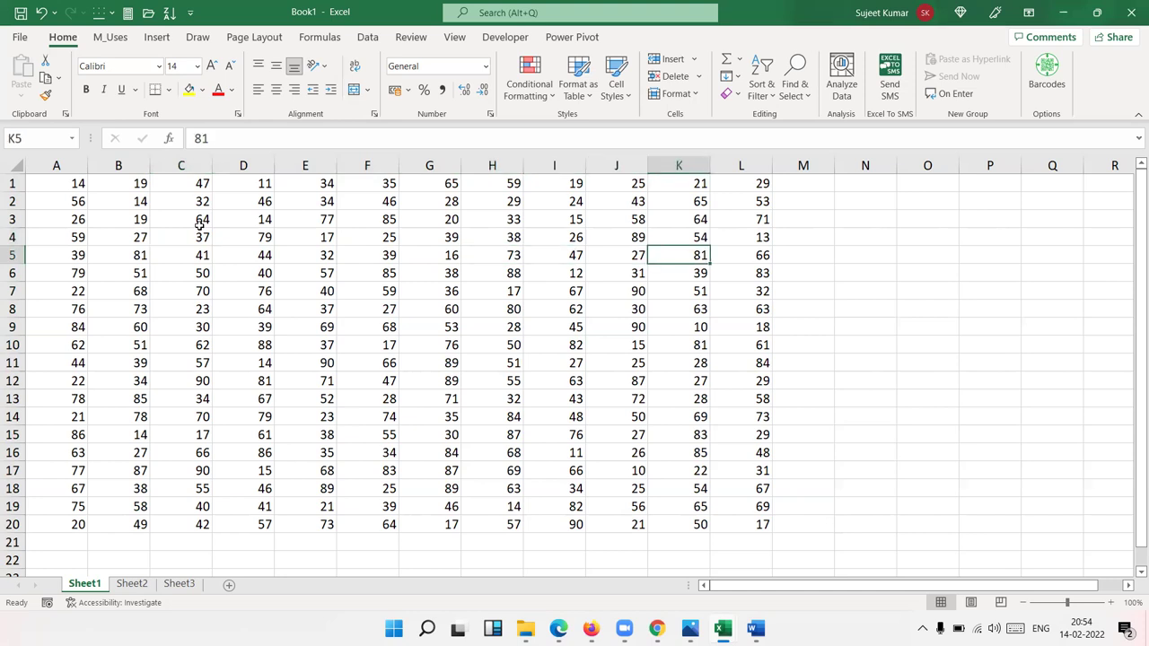
key("Left")
key("Left")
key("Left")
key("Left")
key("Left")
key("Left")
key("Left")
key("Left")
key("Right")
key("Right")
key("Right")
key("Right")
key("Right")
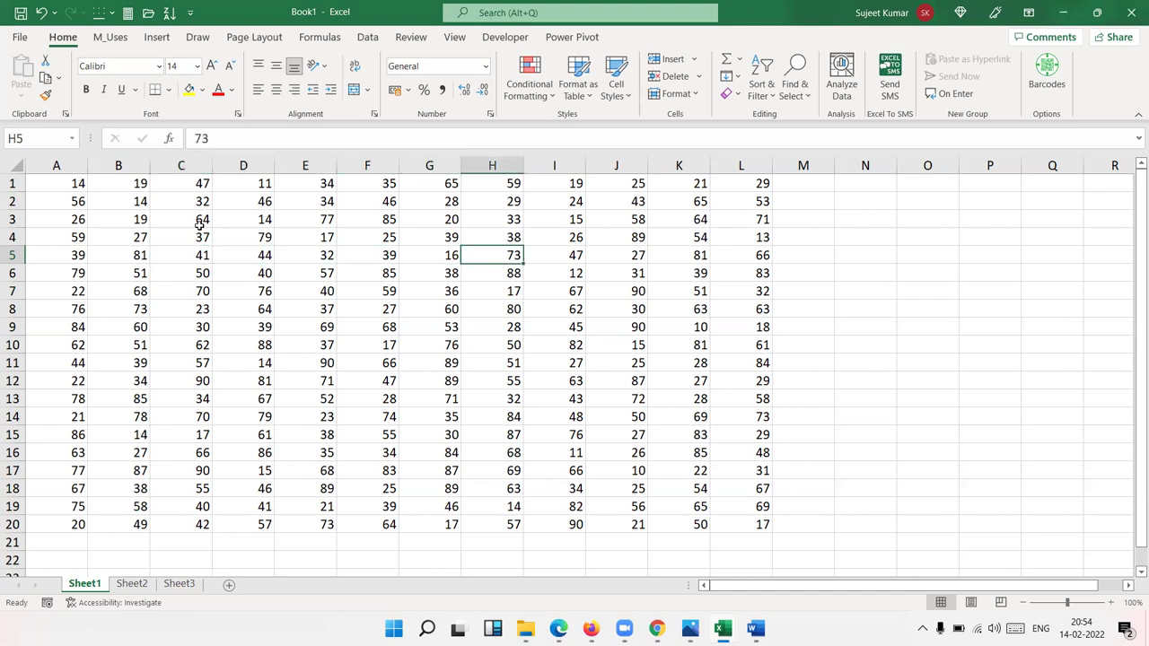
key("Left")
key("Left")
key("Left")
key("Left")
key("Left")
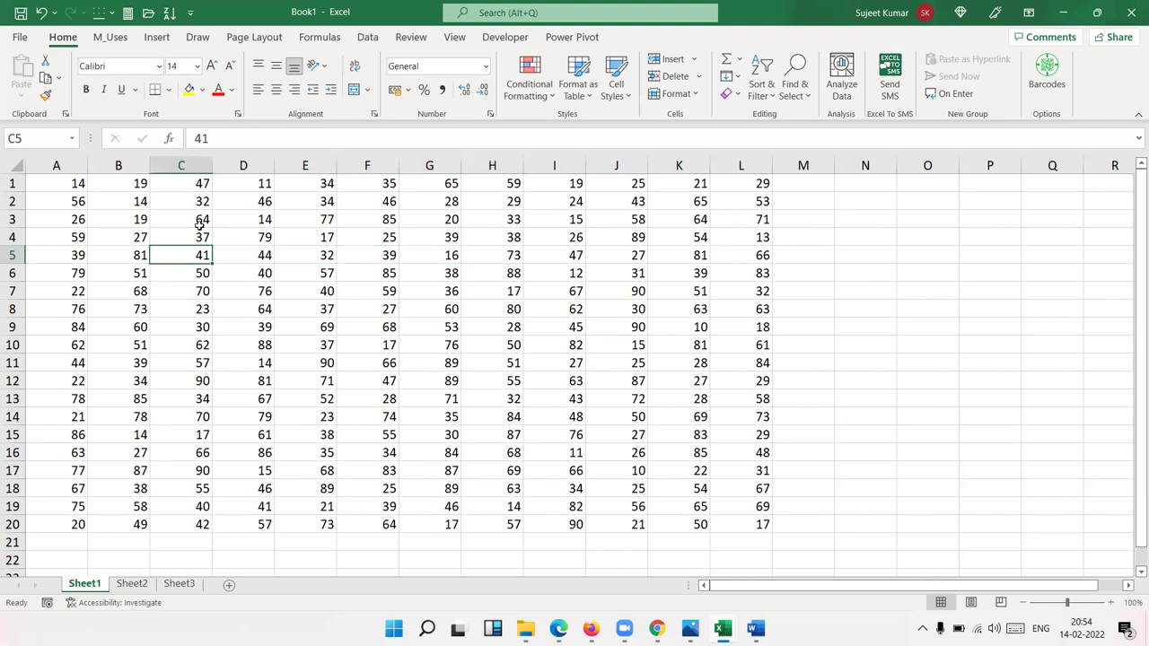
key("Right")
key("Right")
key("Right")
key("Right")
key("Right")
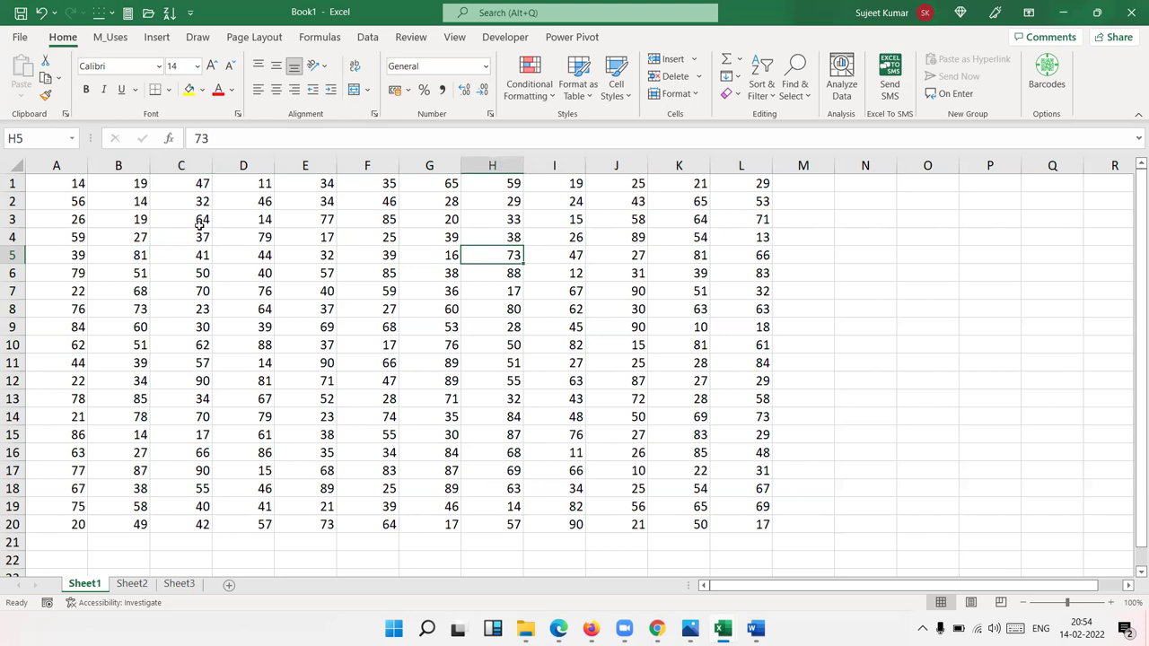
key("Left")
key("Left")
key("Left")
key("Left")
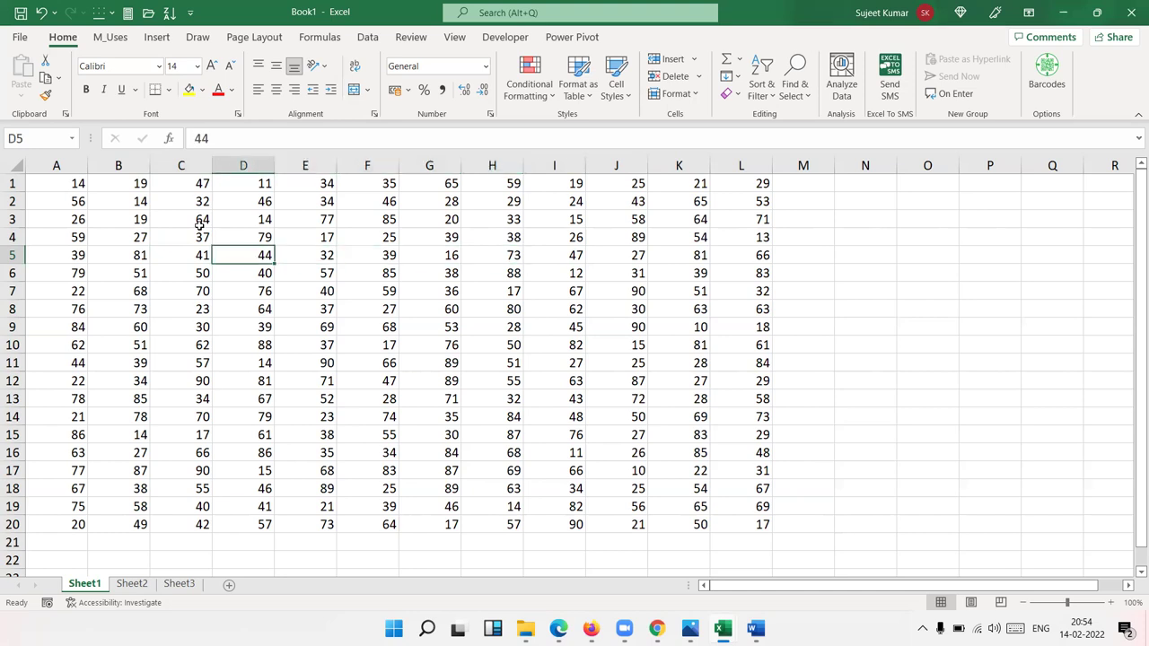
key("Left")
key("Down")
key("Down")
key("Down")
key("Down")
key("Down")
key("Up")
key("Up")
key("Up")
key("Up")
key("Up")
key("Up")
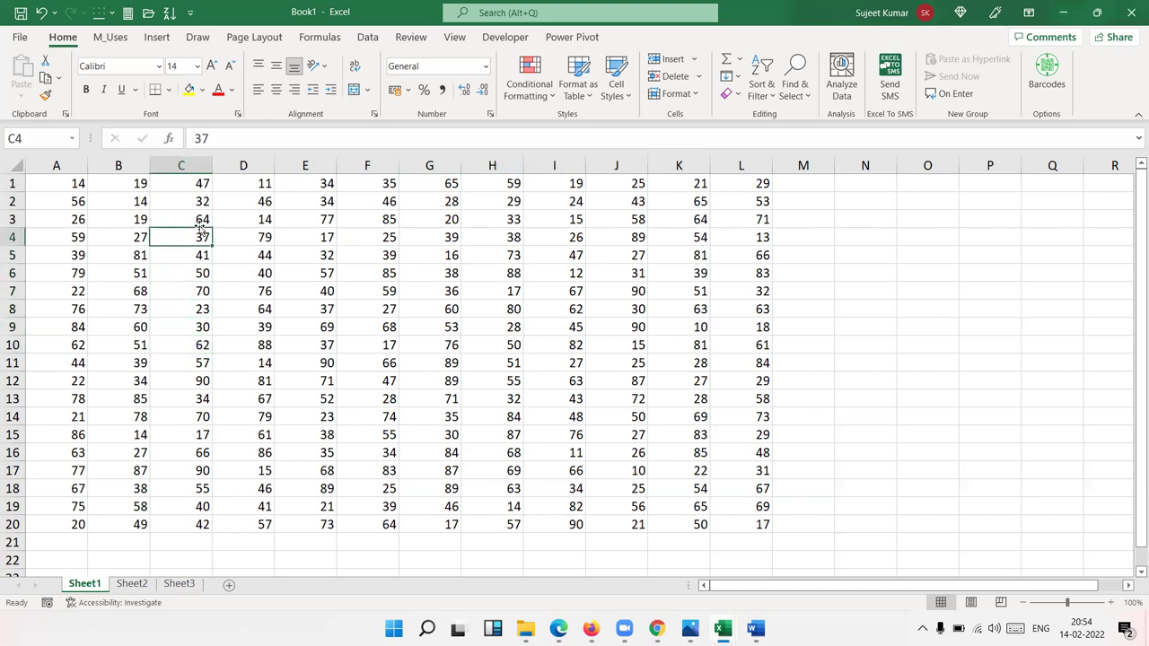
key("Down")
key("Down")
key("Down")
key("Down")
key("Down")
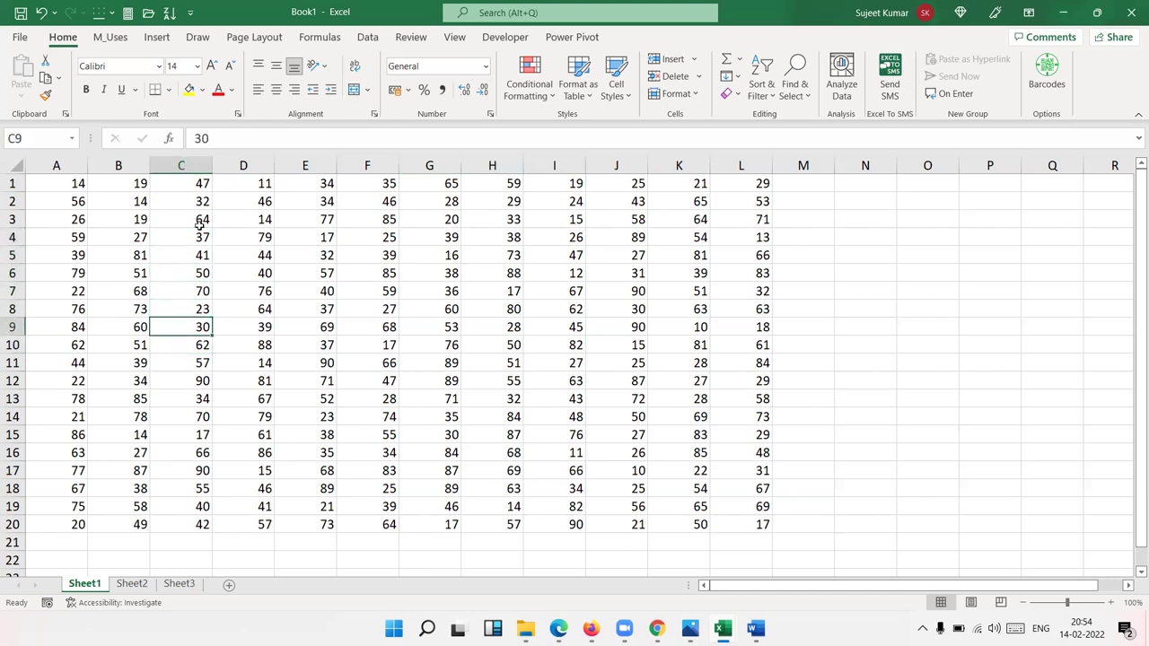
key("Up")
key("Up")
key("Up")
key("Up")
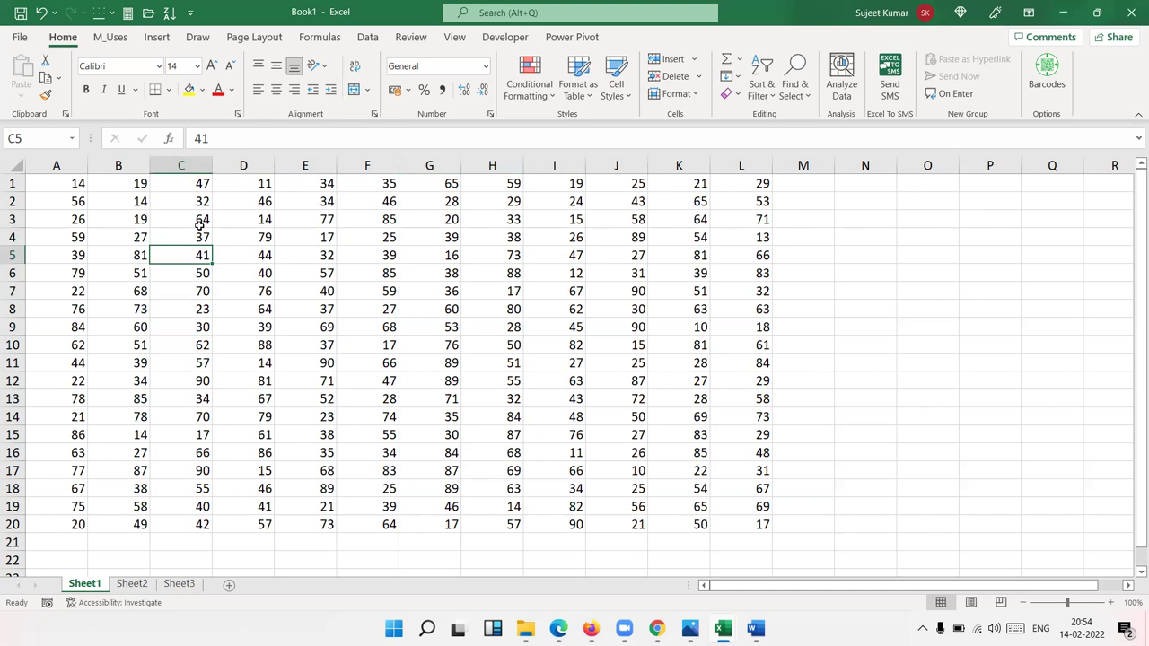
left_click(67, 195)
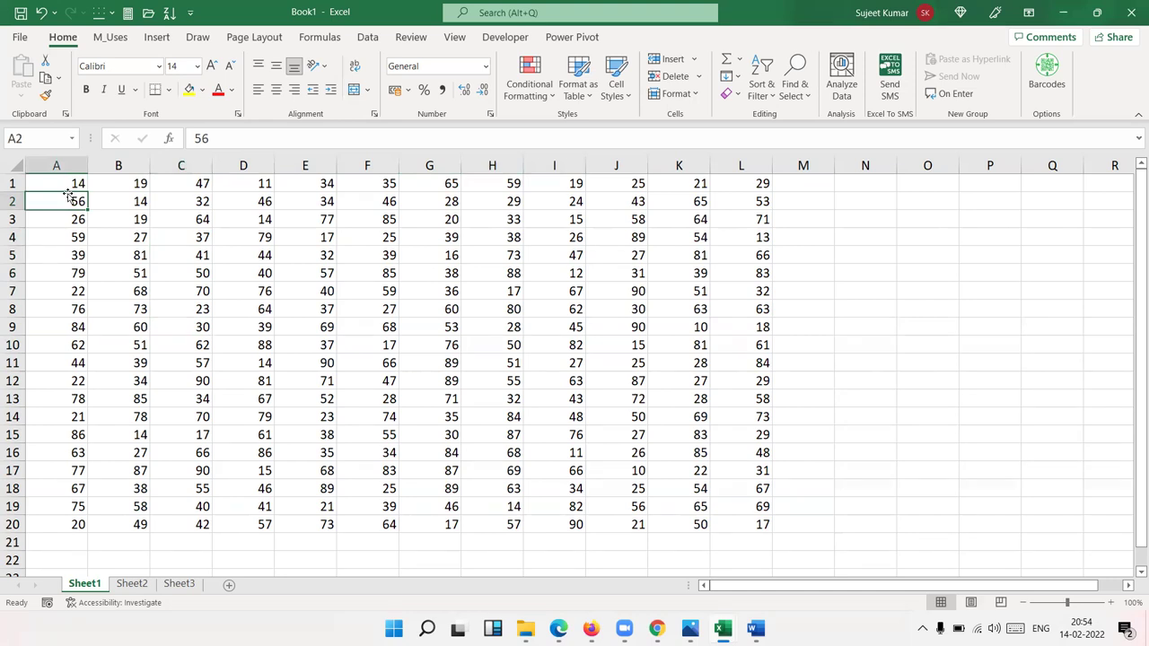
Step: Jump between A1 and A20 with Ctrl+Up and Ctrl+Down
key("ctrl+Up")
key("ctrl+Down")
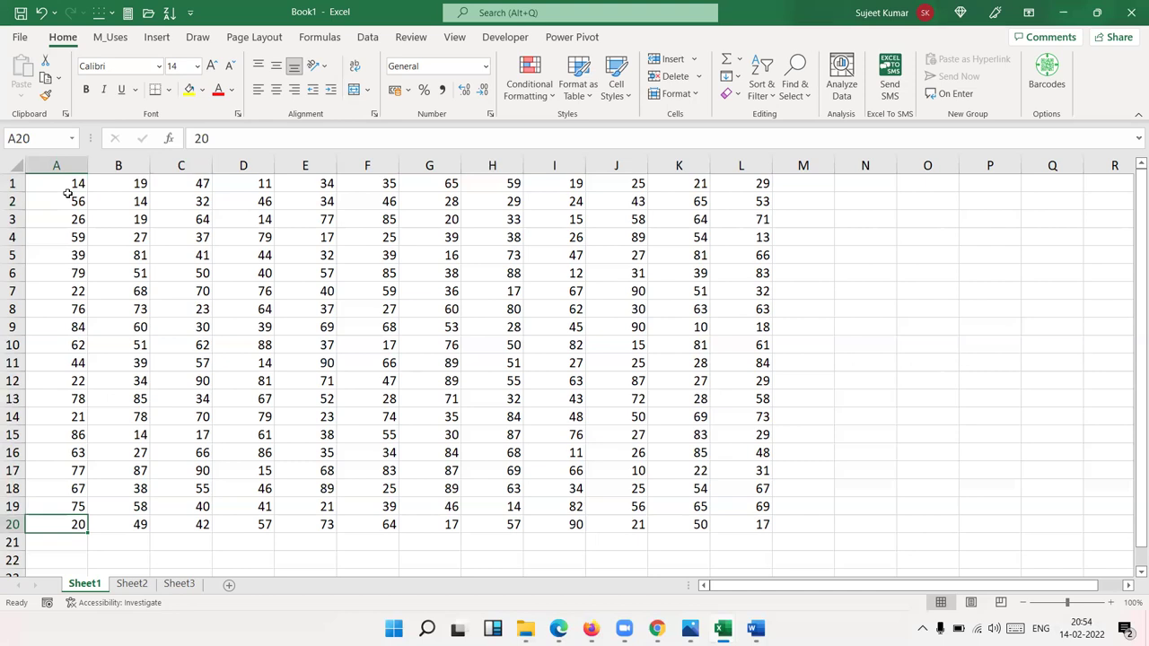
key("Up")
key("ctrl+Up")
key("ctrl+Down")
key("ctrl+Up")
key("ctrl+Down")
key("ctrl+Up")
key("Down")
key("Up")
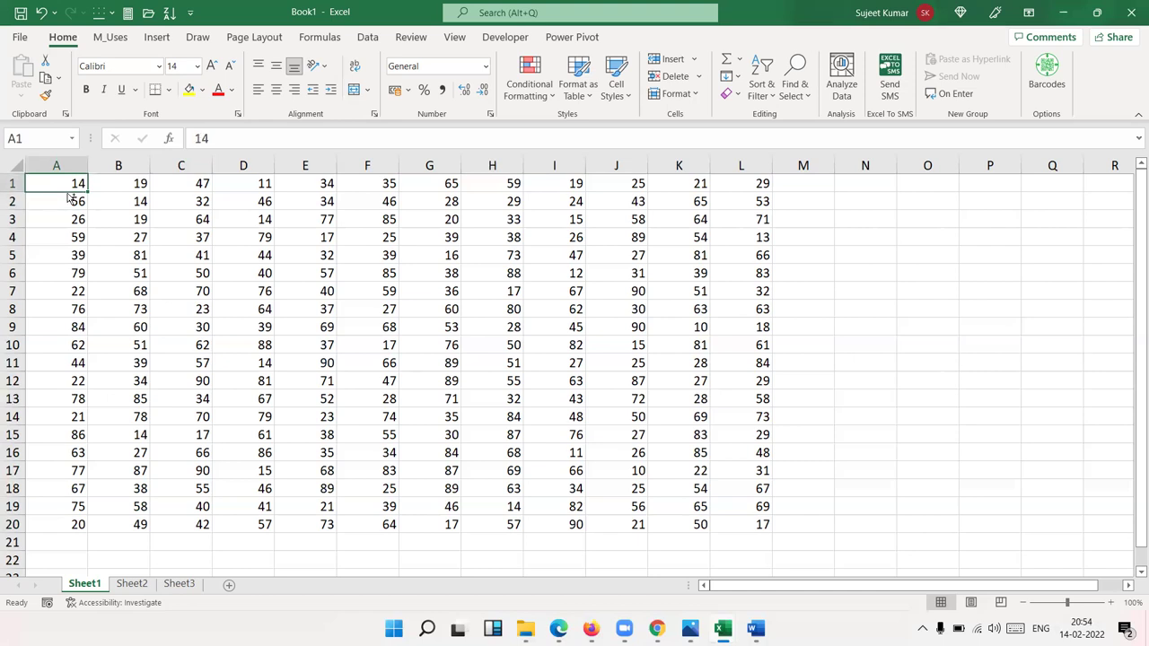
Step: Cycle repeatedly around the data corners A20, L20, L1 and A1 with Ctrl+arrow keys
key("ctrl+Down")
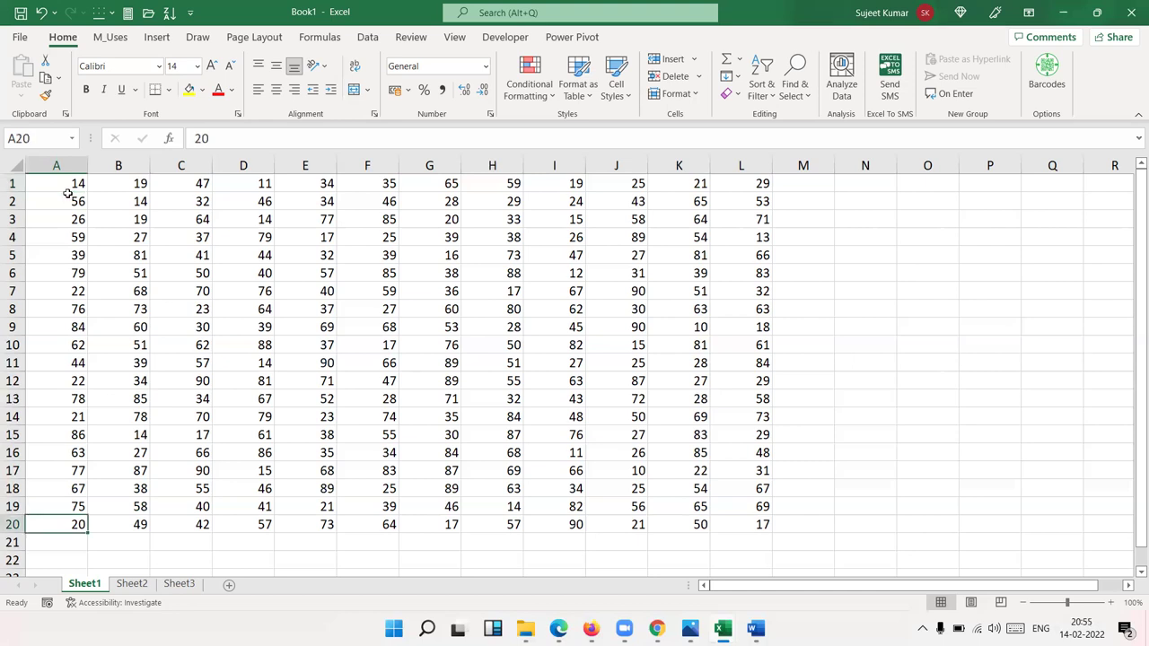
key("ctrl+Right")
key("ctrl+Up")
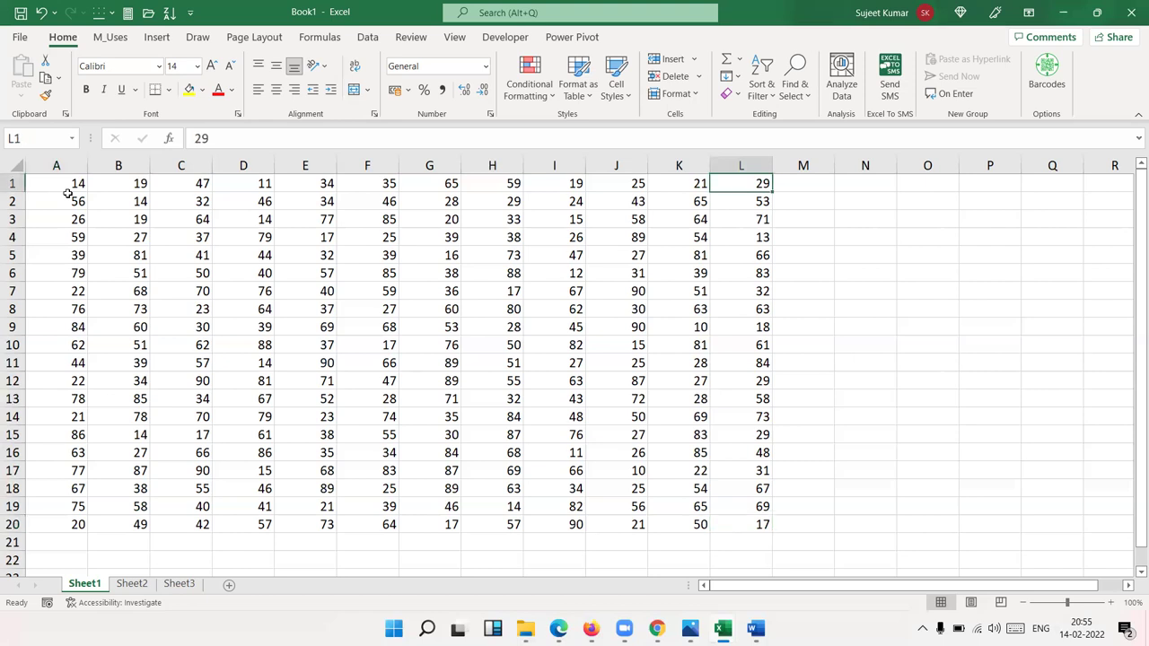
key("ctrl+Left")
key("ctrl+Down")
key("ctrl+Right")
key("ctrl+Up")
key("ctrl+Left")
key("ctrl+Down")
key("ctrl+Right")
key("ctrl+Up")
key("ctrl+Left")
key("ctrl+Down")
key("ctrl+Right")
key("ctrl+Up")
key("ctrl+Left")
key("ctrl+Down")
key("ctrl+Right")
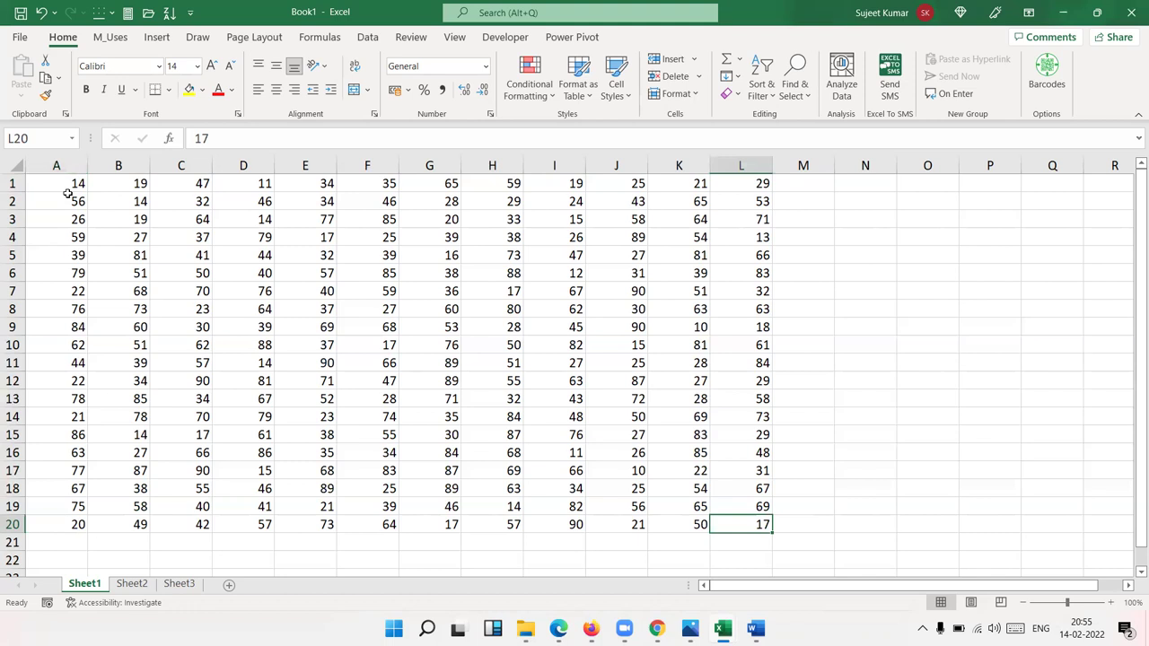
key("ctrl+Up")
key("ctrl+Left")
key("ctrl+Down")
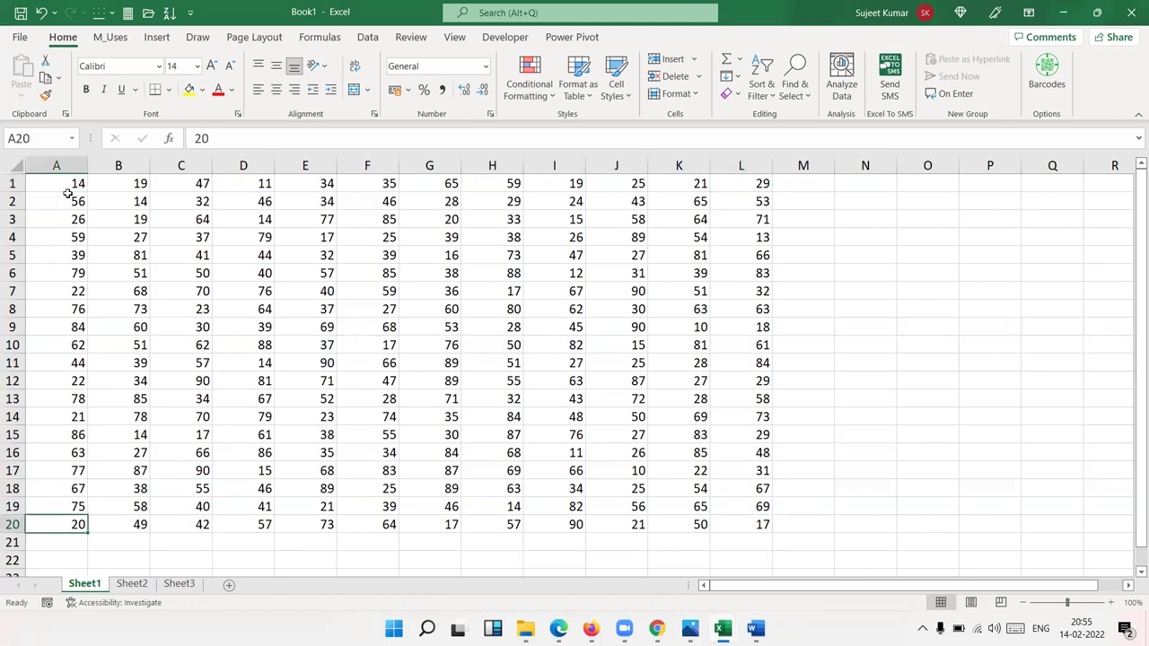
Step: Return to A1, then select A1:L20 with Ctrl+Shift+Right and Ctrl+Shift+Down
key("ctrl+Up")
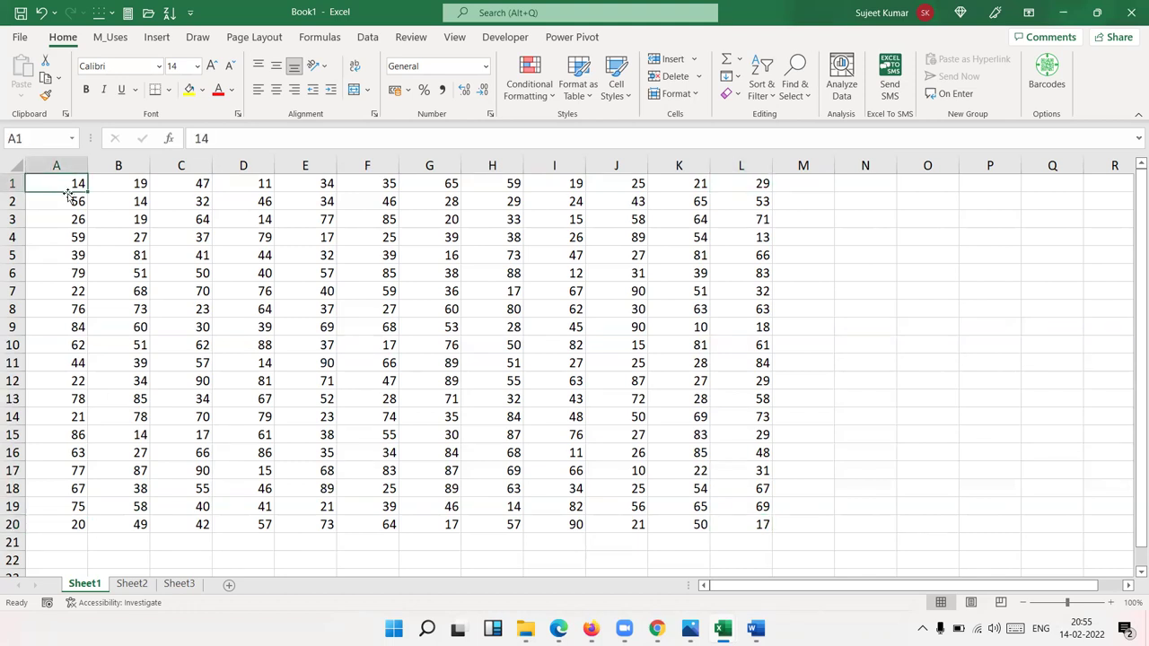
key("ctrl+Down")
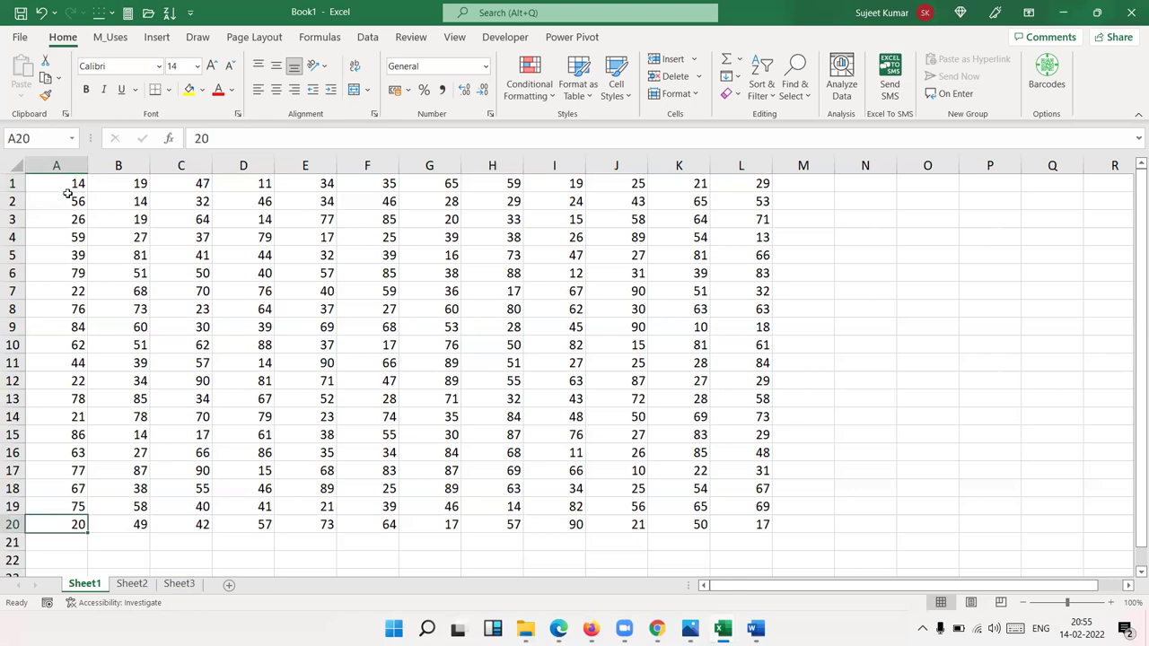
key("ctrl+Up")
key("ctrl+Down")
key("ctrl+Up")
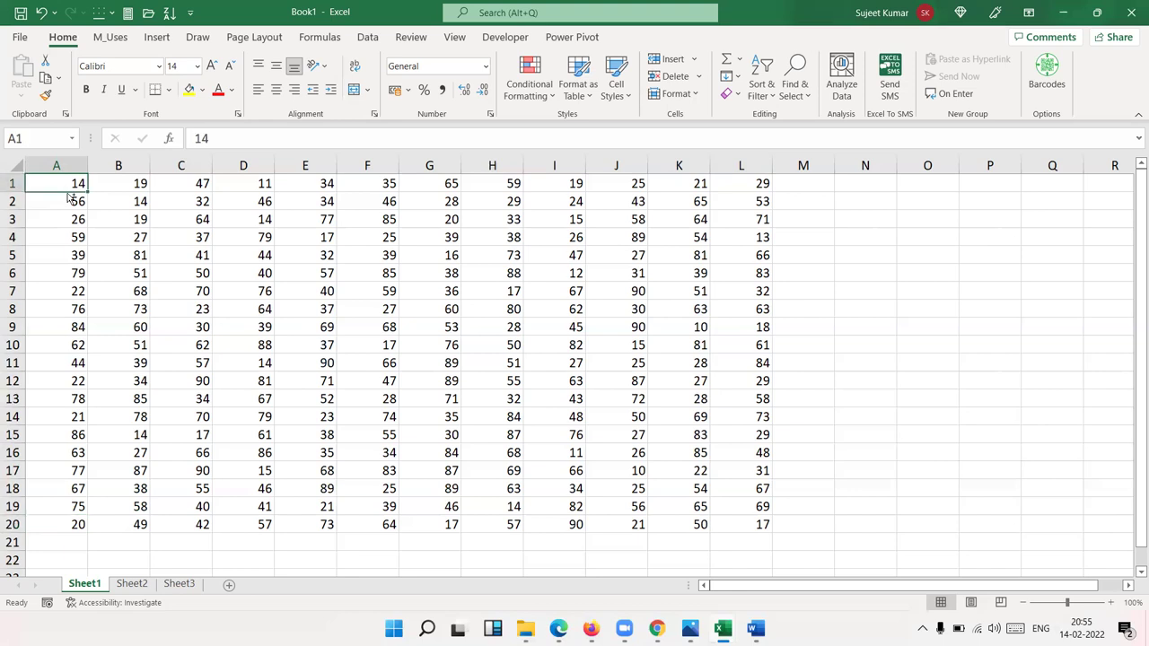
key("ctrl+shift+Down")
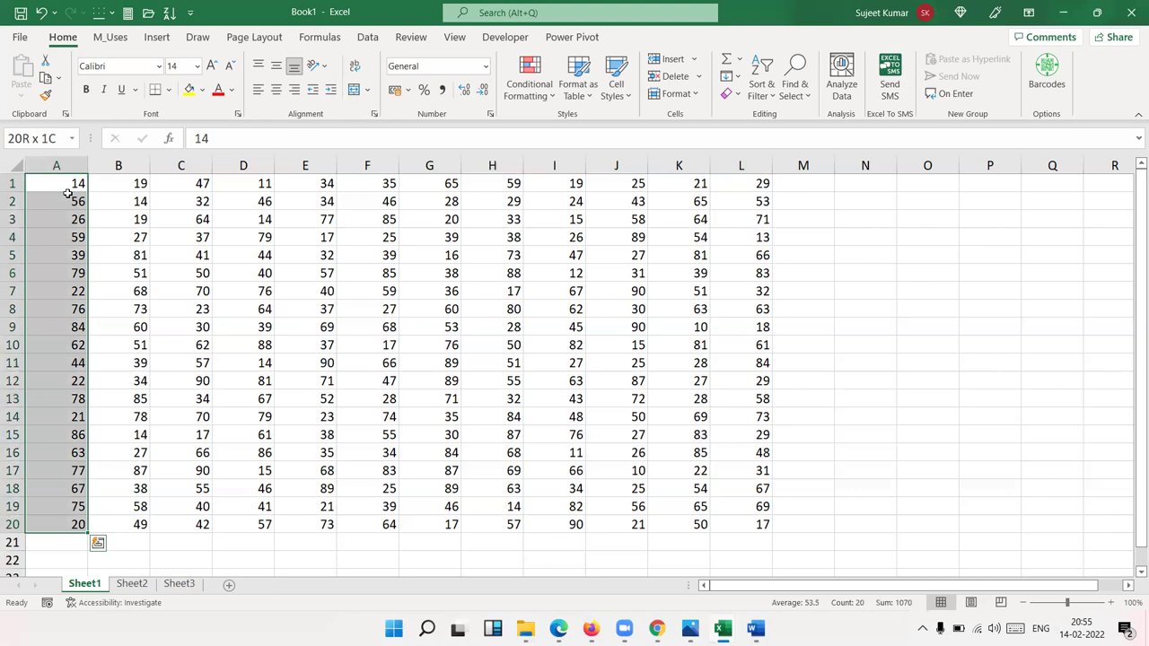
left_click(67, 193)
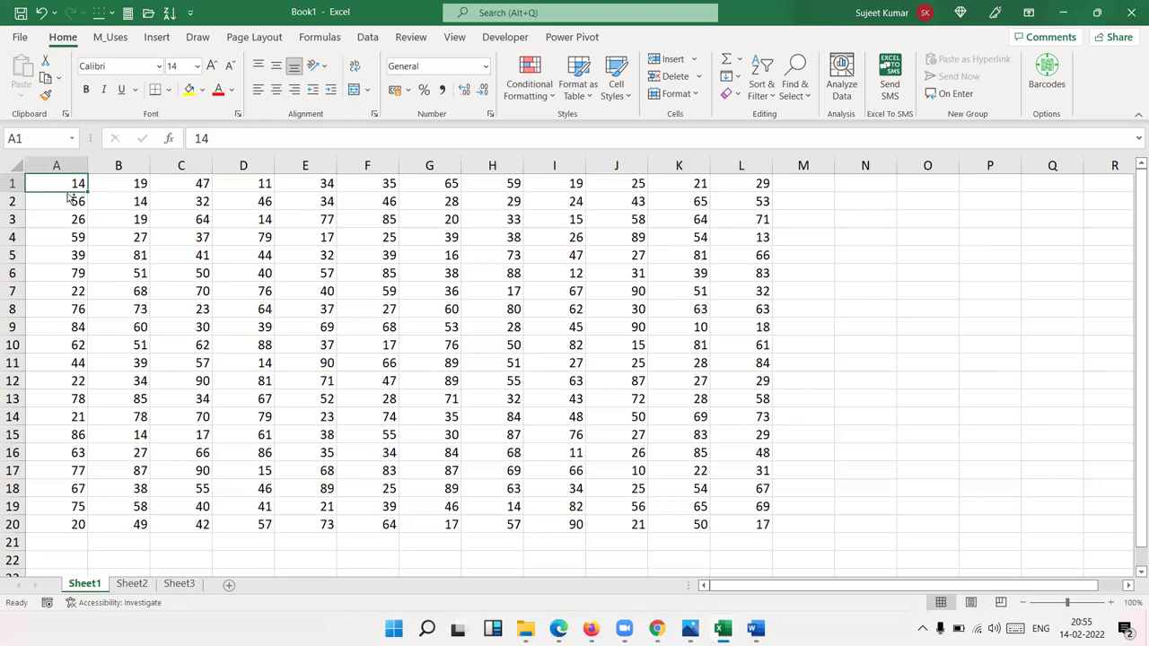
key("ctrl+shift+Right")
key("ctrl+shift+Down")
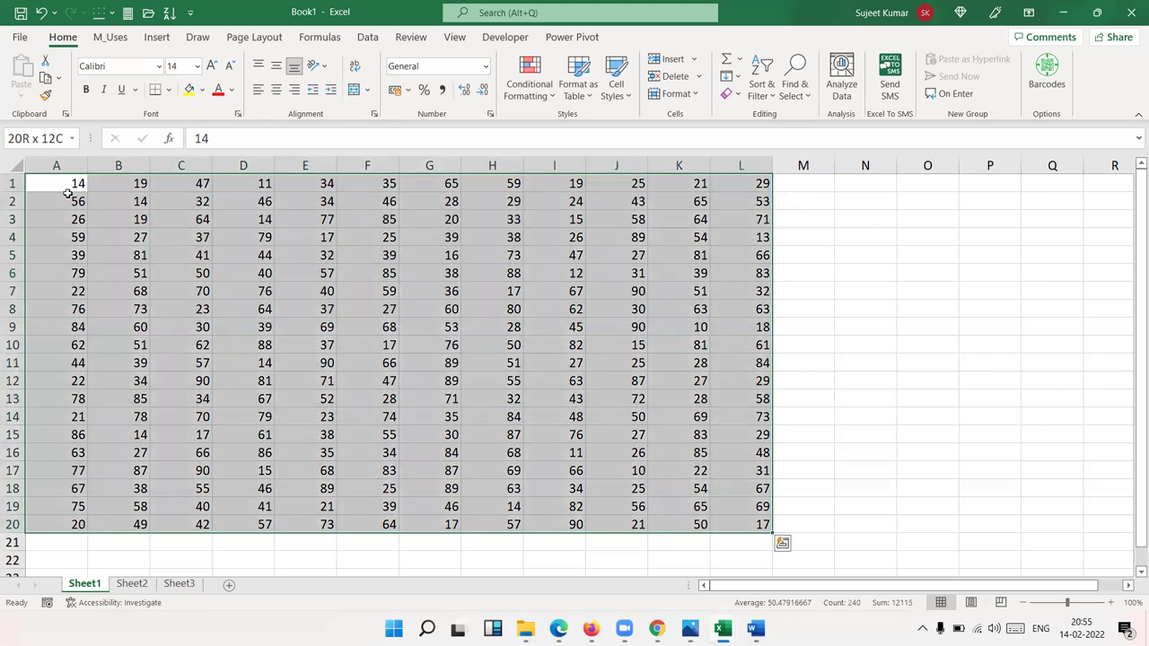
Step: Reselect the A1:L20 block from A1 with Ctrl+Shift+Right and Ctrl+Shift+Down
left_click(68, 191)
key("ctrl+shift+Right")
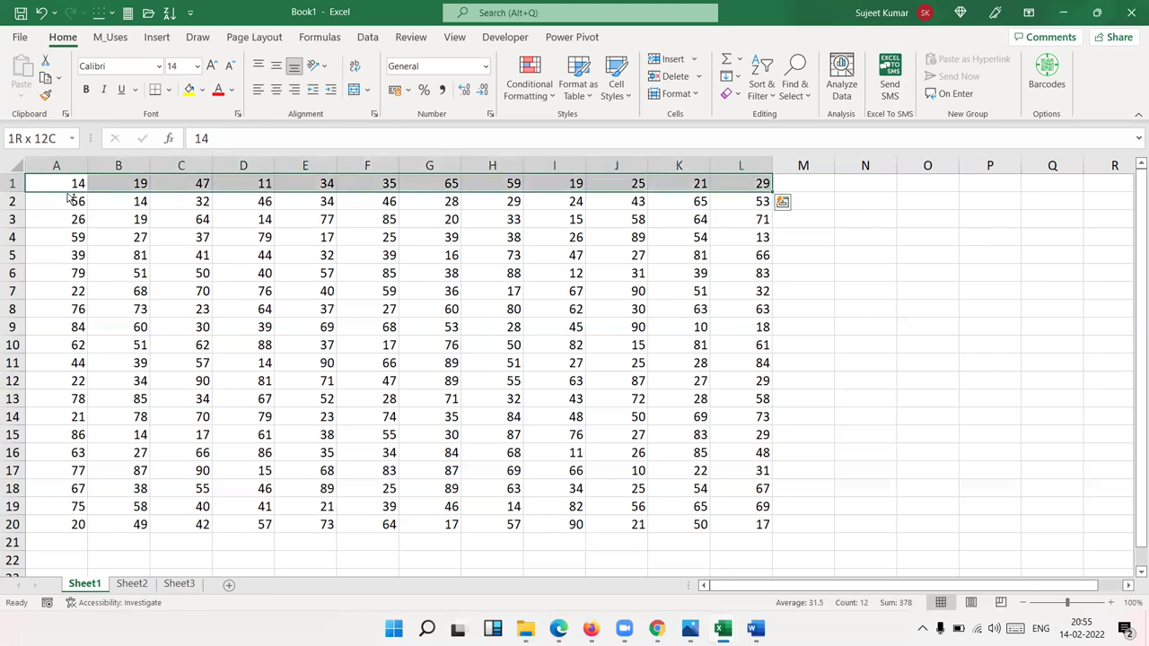
key("ctrl+shift+Down")
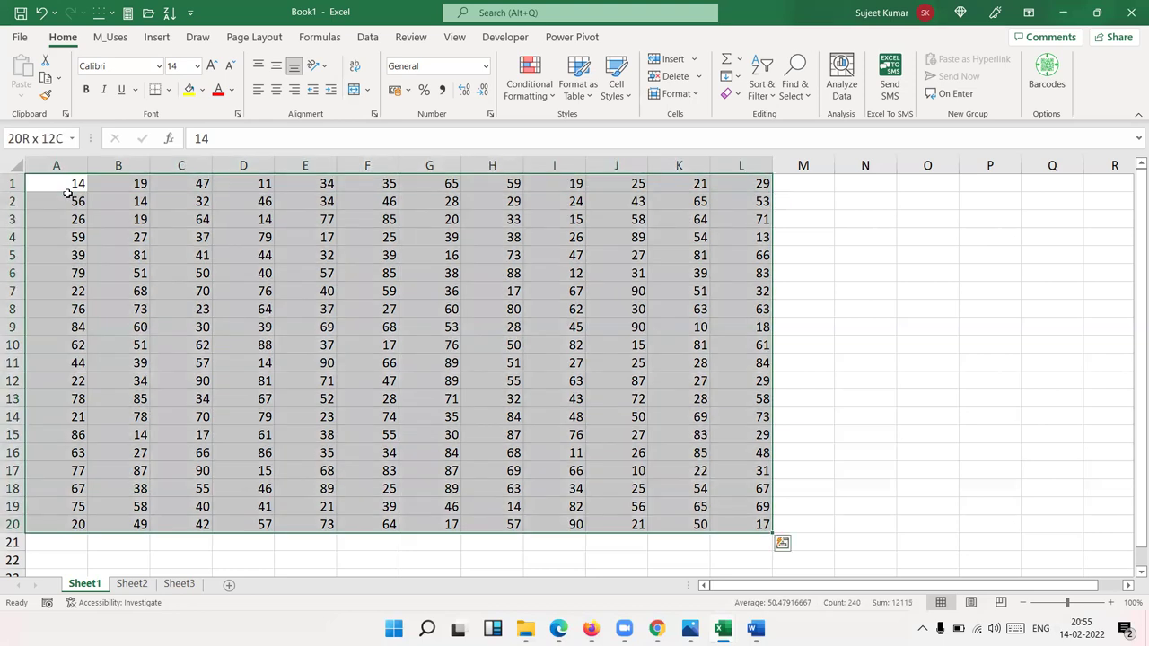
Step: Clear A5 (39), A8 (76), A12 (22) and A17 (77) in column A
left_click(67, 193)
key("Down")
key("Down")
key("Down")
key("Delete")
key("Up")
key("Up")
key("Up")
key("Up")
key("Down")
key("Down")
key("Down")
key("Down")
key("Down")
key("Down")
key("Down")
key("Delete")
key("Down")
key("Down")
key("Down")
key("Down")
key("Delete")
key("Down")
key("Down")
key("Down")
key("Down")
key("Down")
key("Delete")
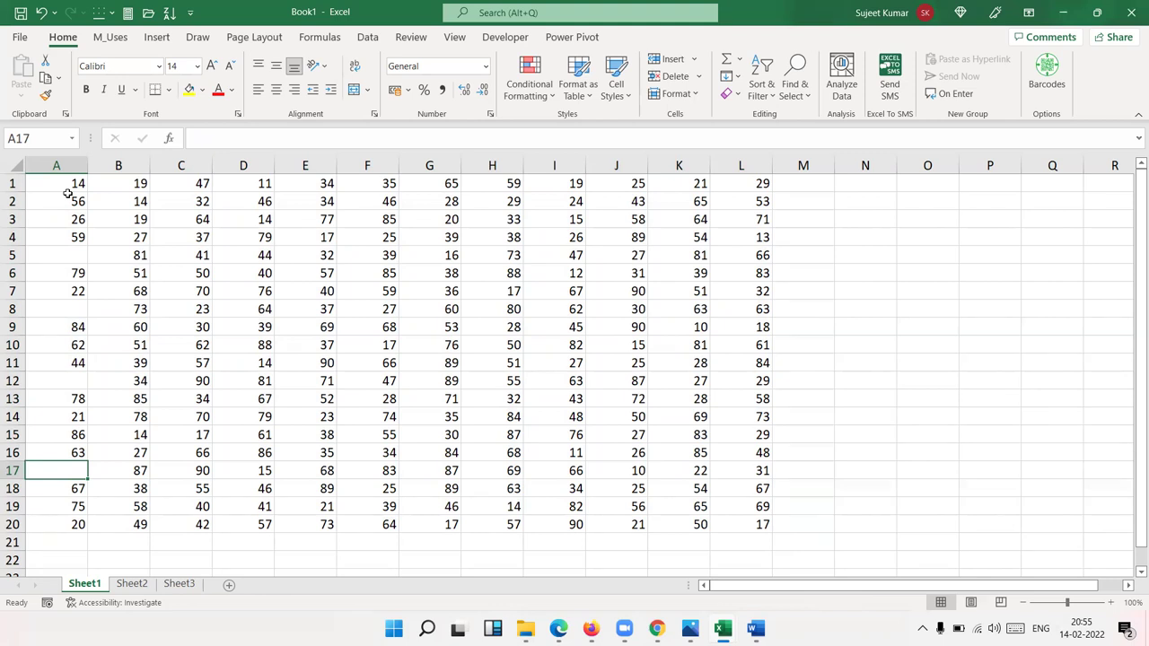
left_click(67, 195)
key("ctrl+Up")
key("ctrl+Down")
key("ctrl+Down")
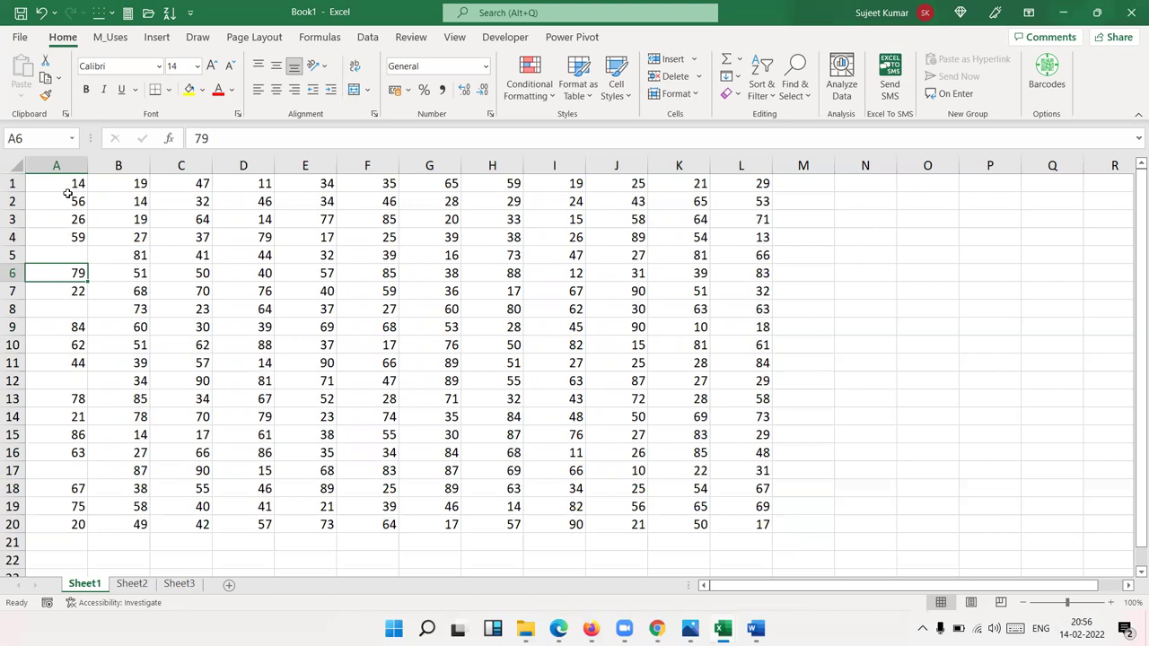
key("ctrl+Down")
key("ctrl+Down")
key("ctrl+Down")
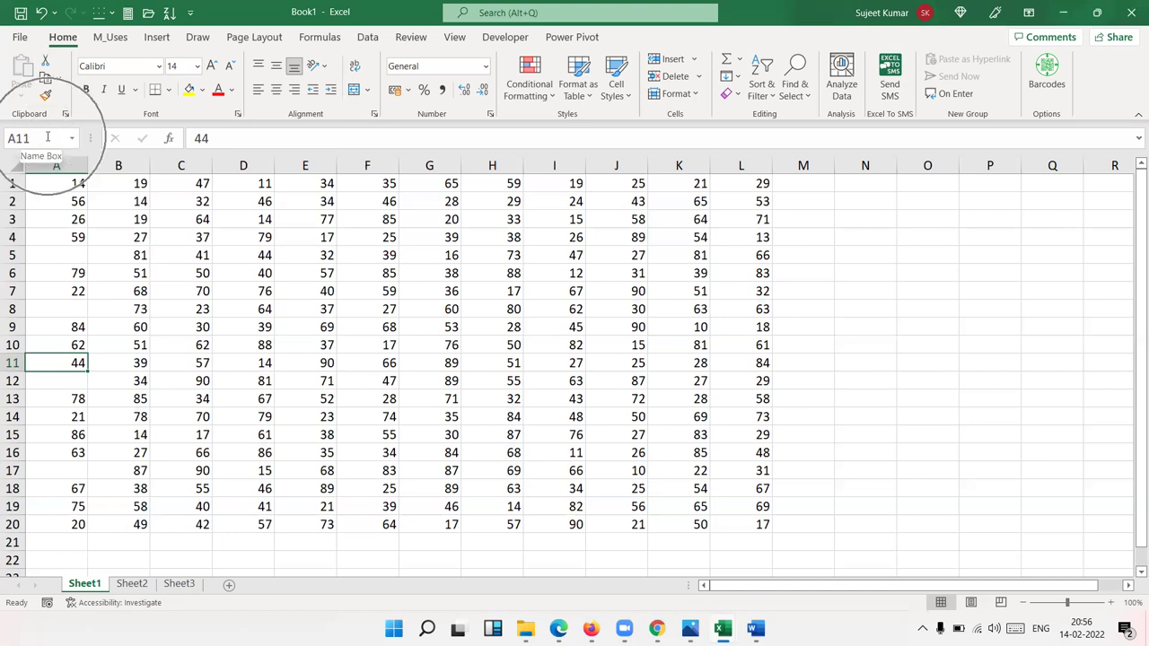
Step: Jump to cell A65000 by typing it in the Name Box
left_click(48, 137)
type("a65000")
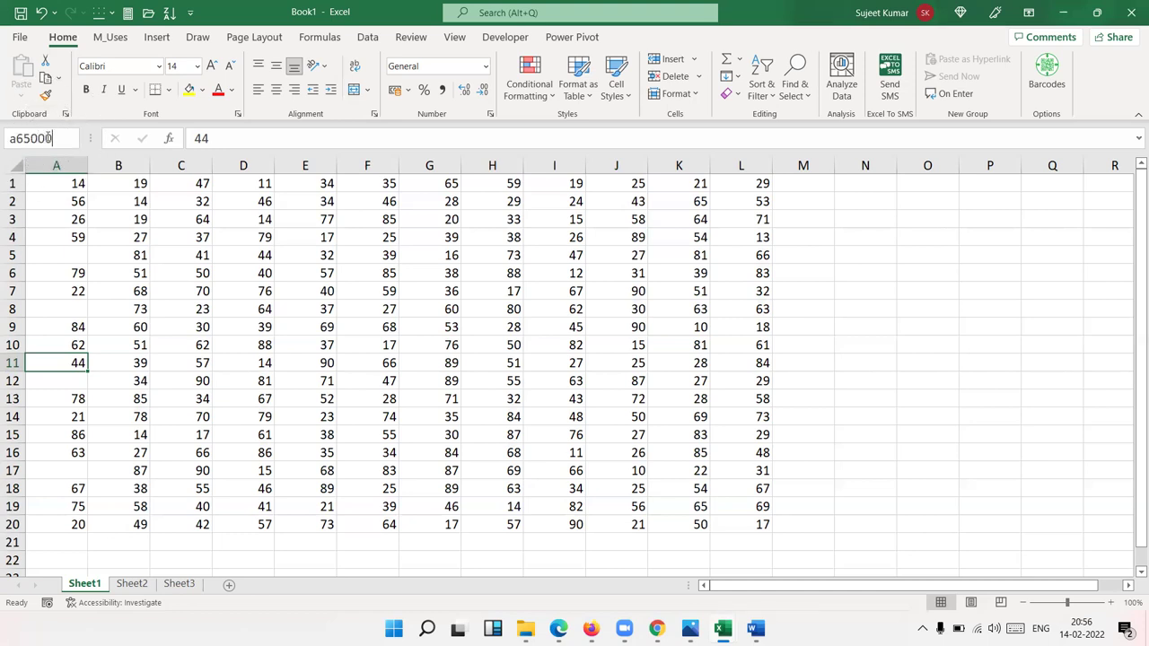
key("Return")
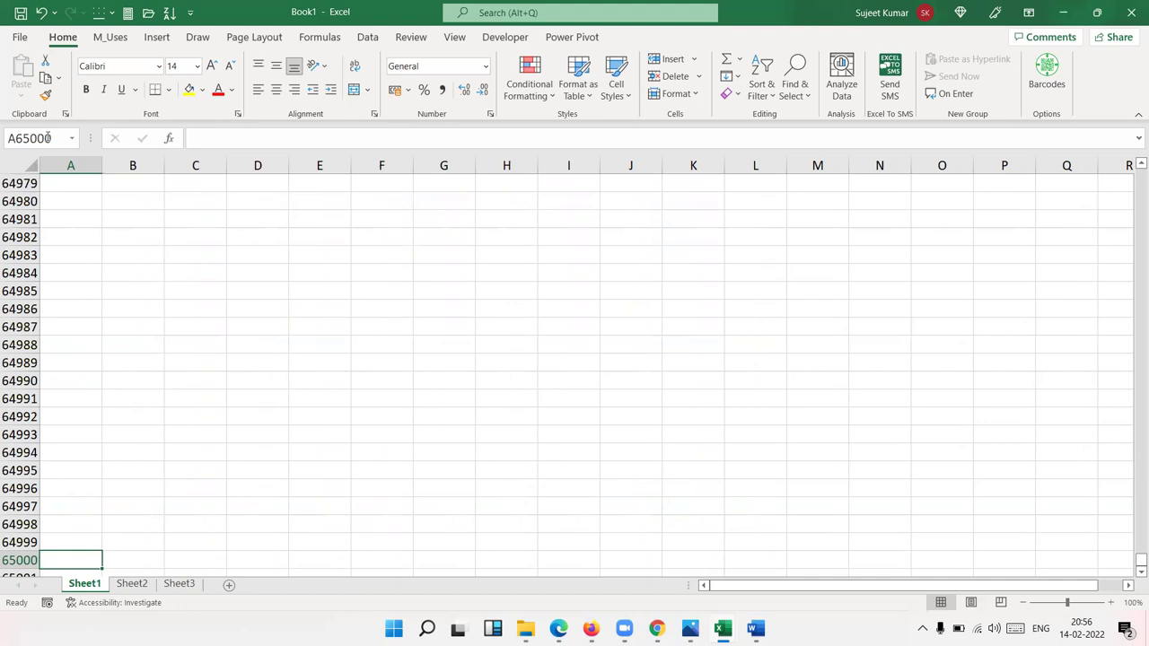
Step: Return to the data at A20 with Ctrl+Up and select cell C7
key("ctrl+Up")
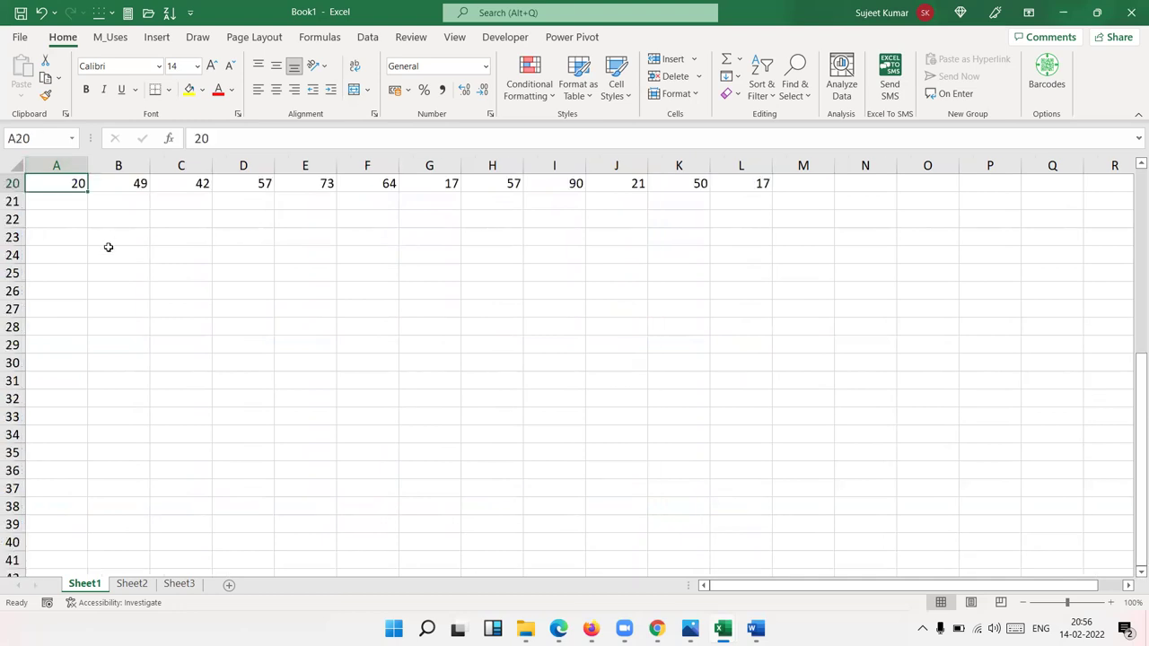
scroll(107, 251, "up", 3)
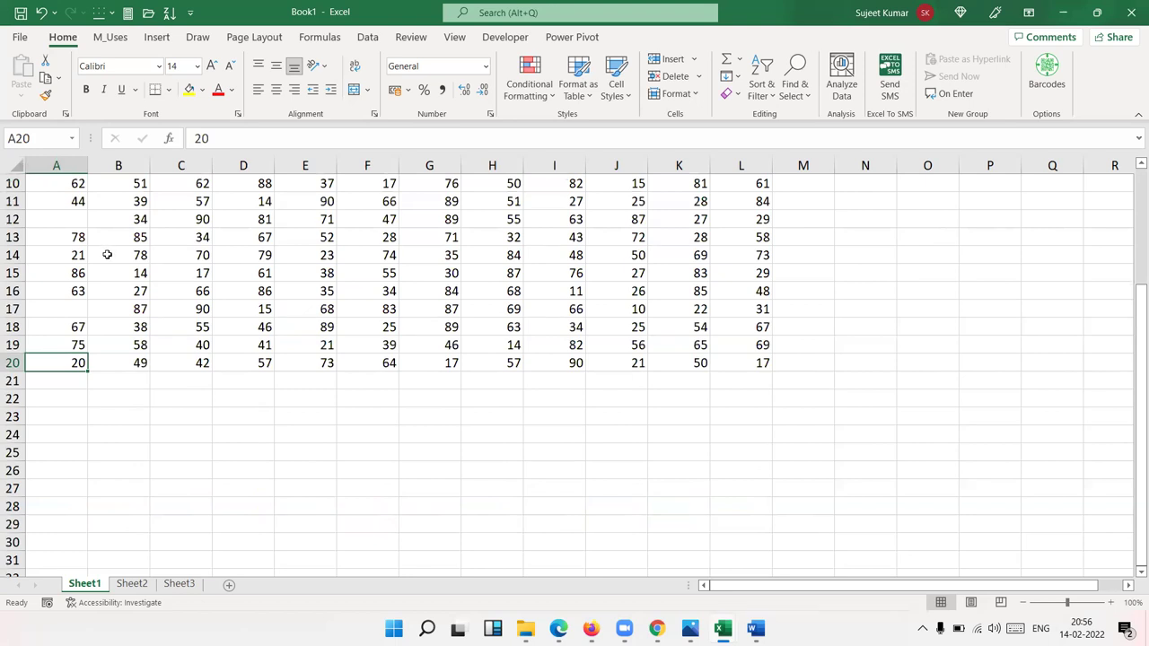
scroll(65, 318, "up", 3)
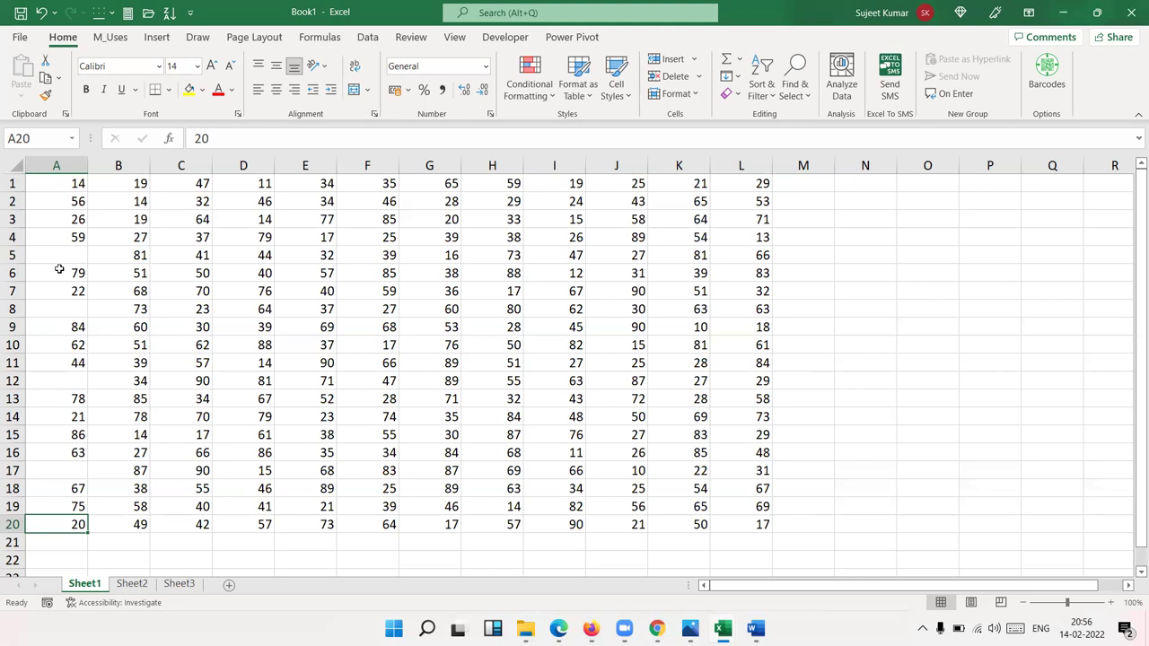
left_click(191, 285)
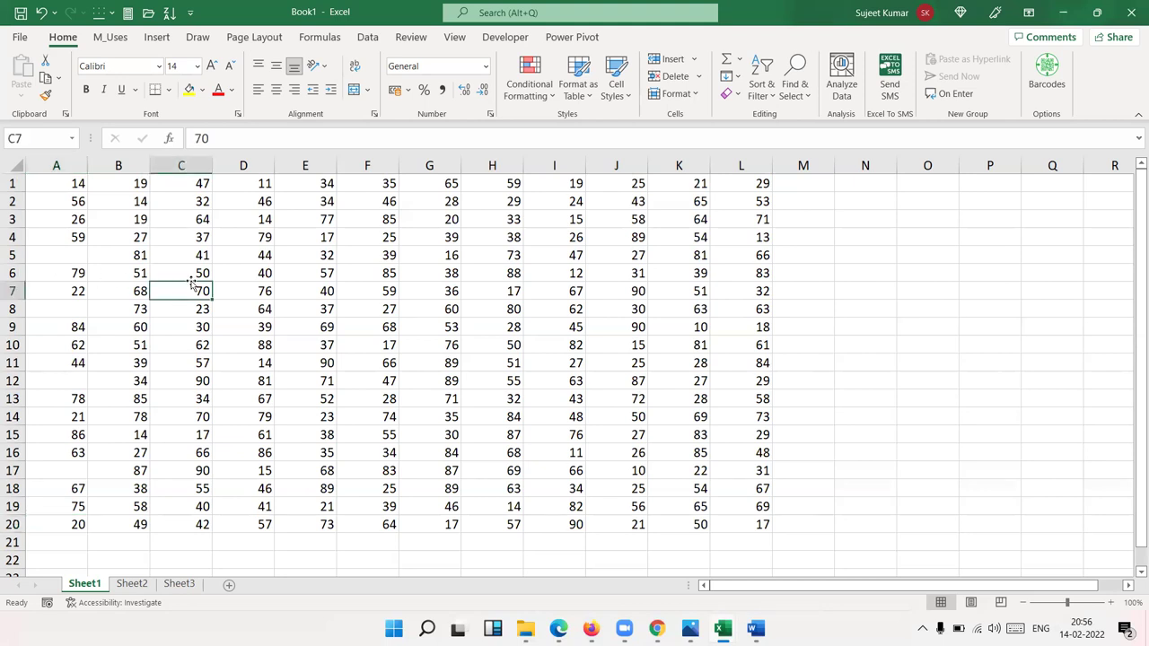
Step: Jump to A65000 again by entering the address in the Name Box
left_click(55, 141)
type("a65000")
key("Return")
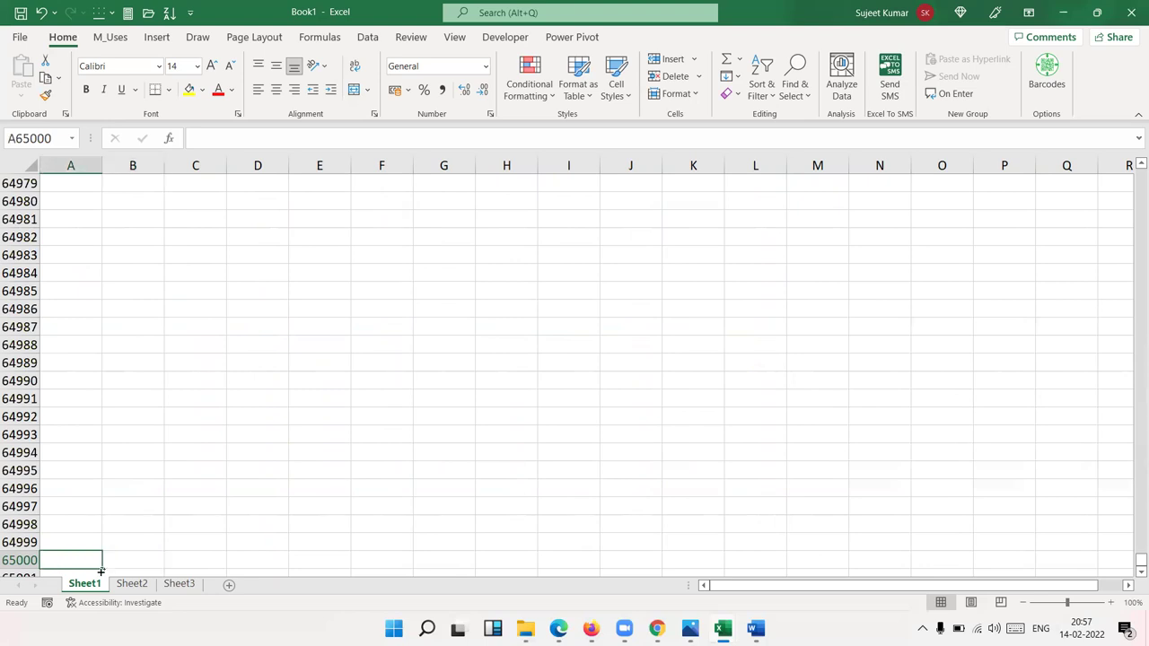
Step: Jump down column A's data to A20, scroll back up and select L20
key("ctrl+Up")
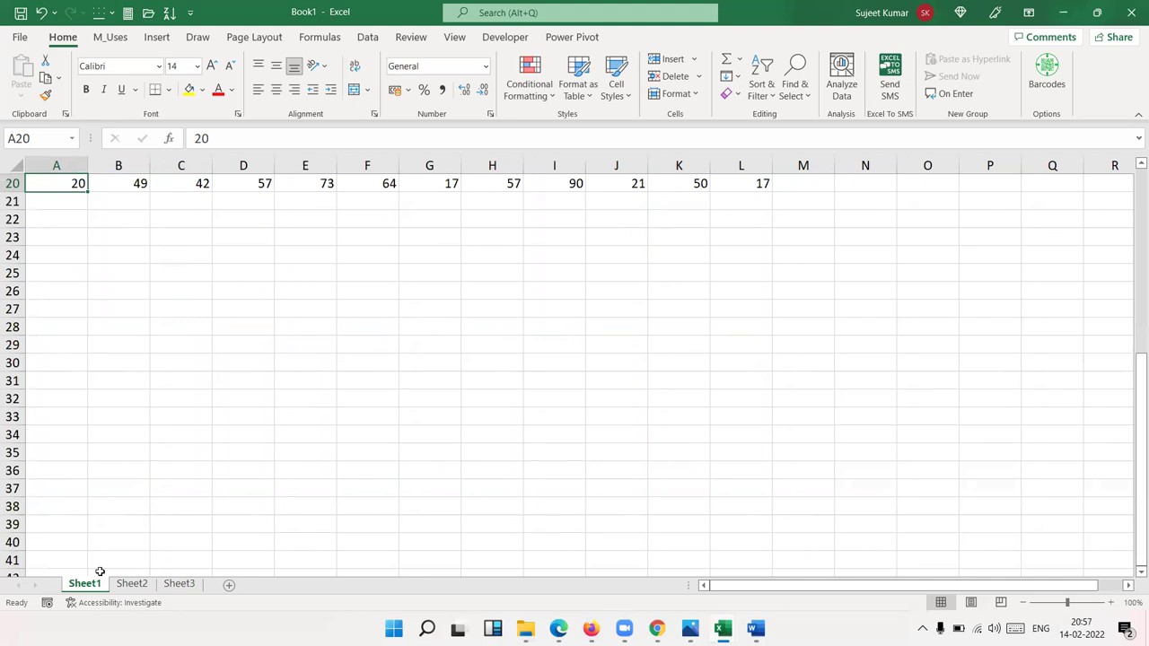
scroll(286, 447, "up", 5)
scroll(286, 446, "up", 2)
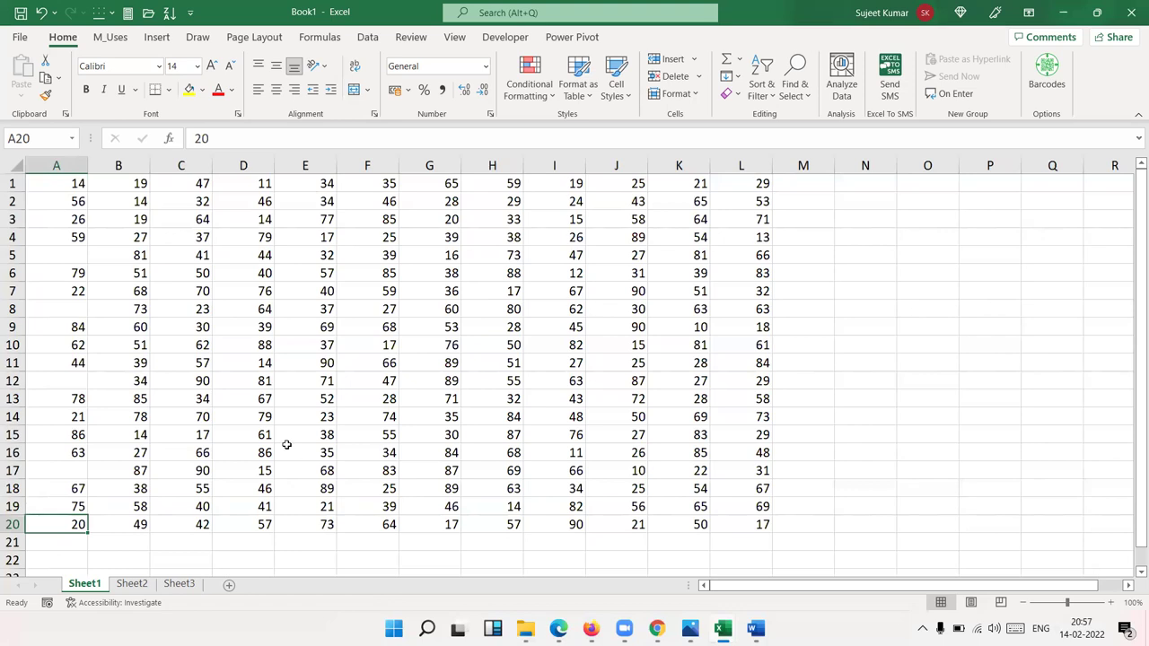
left_click(745, 525)
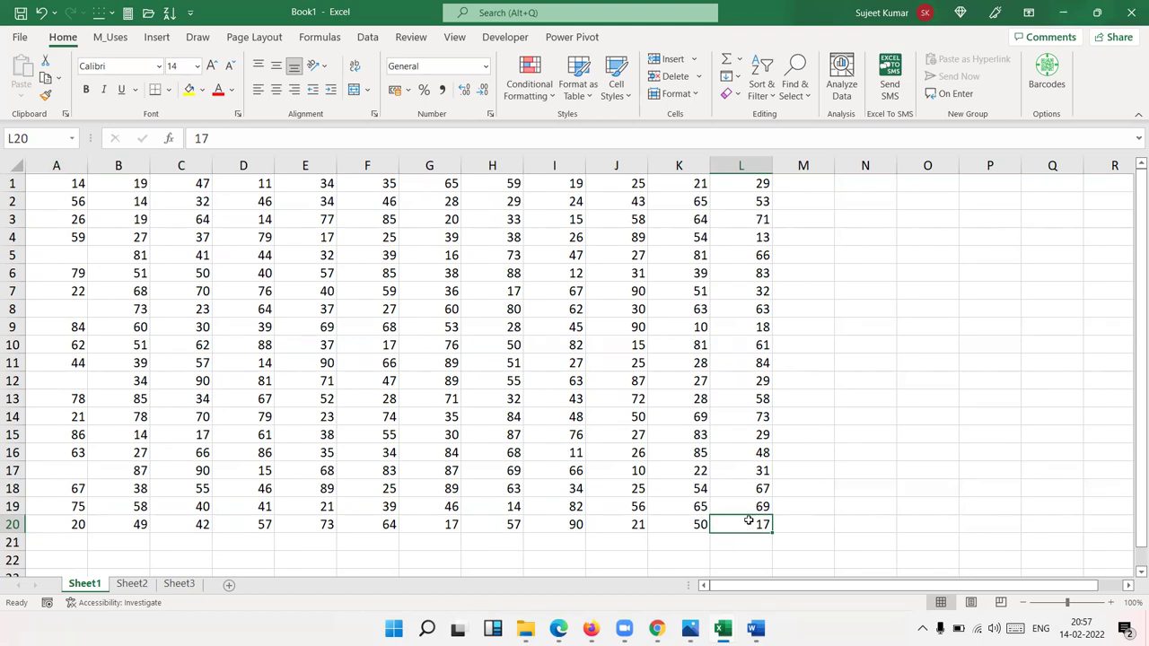
Step: Jump between A1 and L20, select the whole table A1:L20, then turn on End mode from A1
key("ctrl+Home")
key("ctrl+End")
key("ctrl+shift+Home")
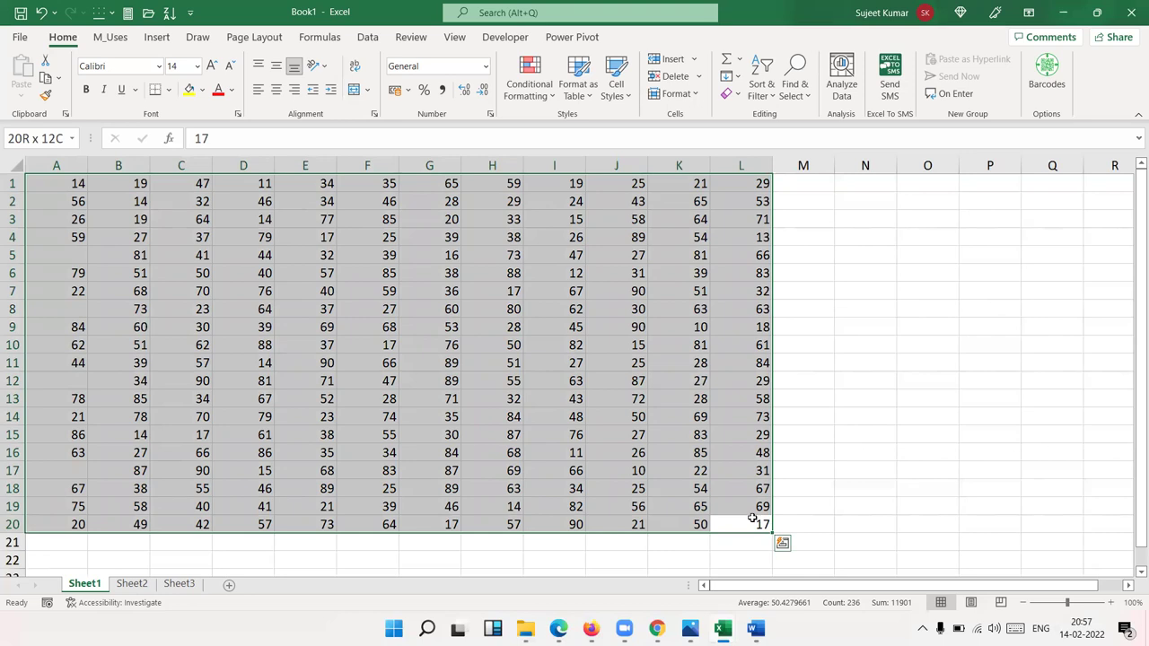
left_click(360, 378)
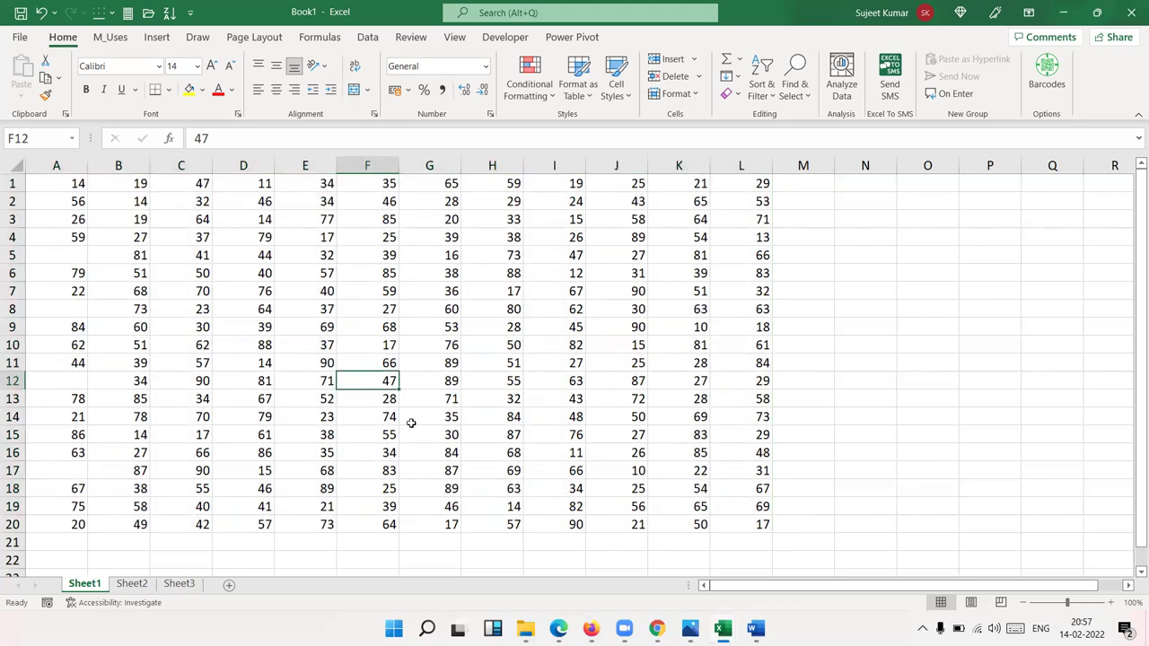
left_click(58, 186)
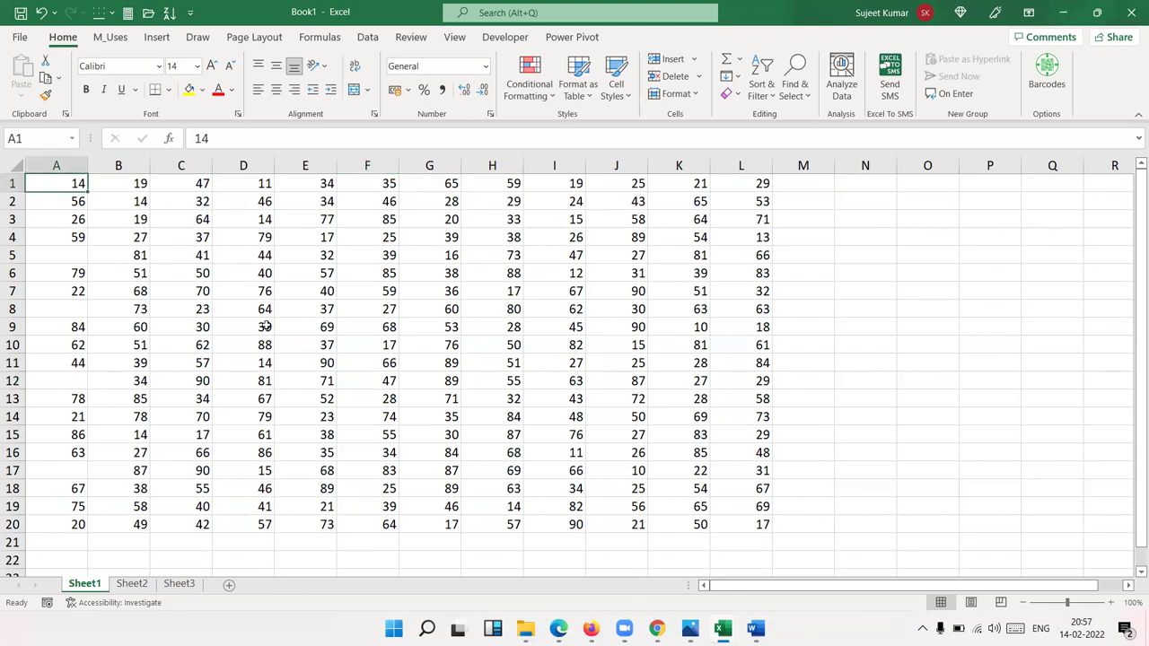
key("End")
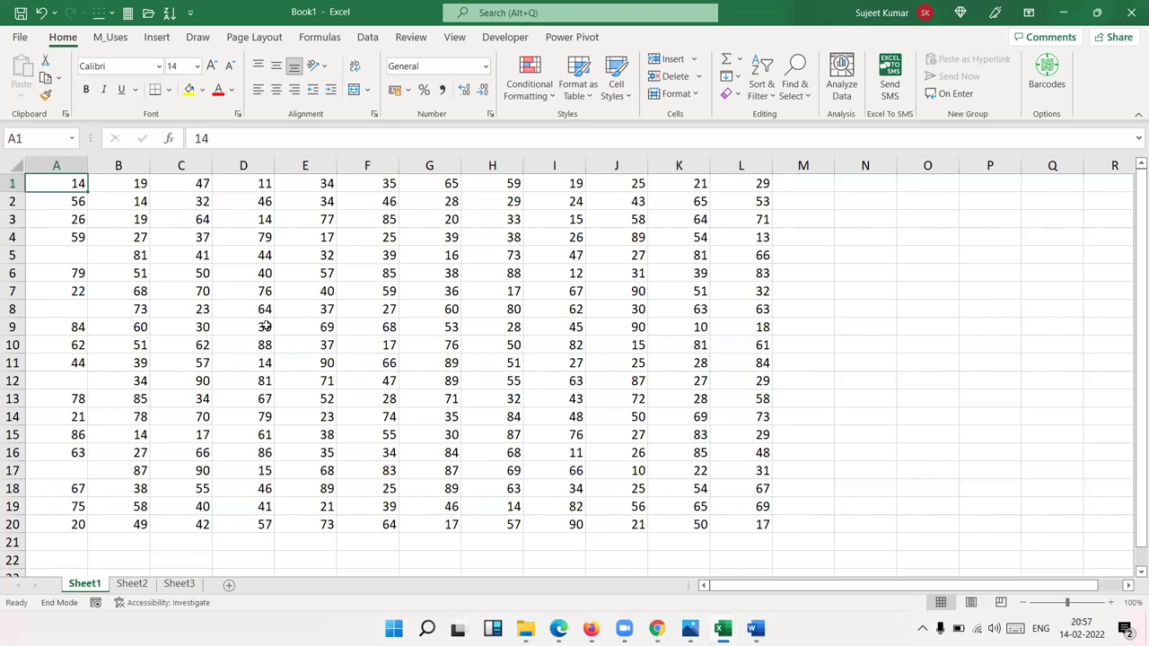
Step: With End mode on, jump right along row 1 to land at M1
left_click(40, 610)
left_click(41, 609)
key("Right")
key("Right")
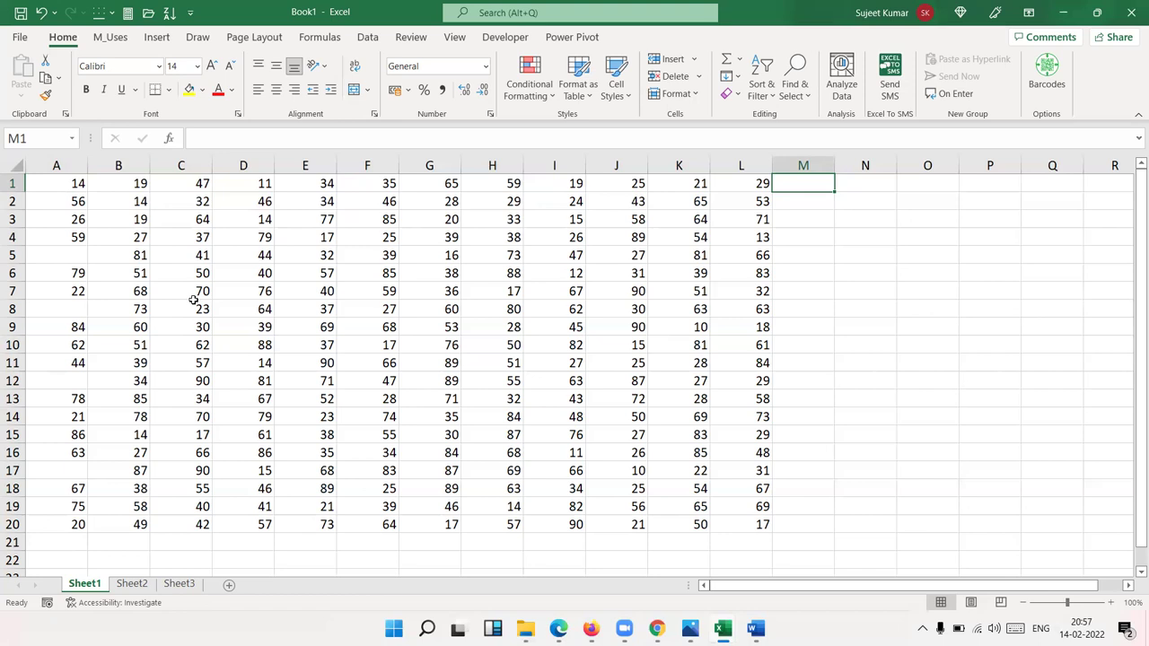
Step: Enter x in five empty cells beside the table, including M6, P11 and Q8
left_click(819, 272)
type("x")
left_click(915, 262)
type("x")
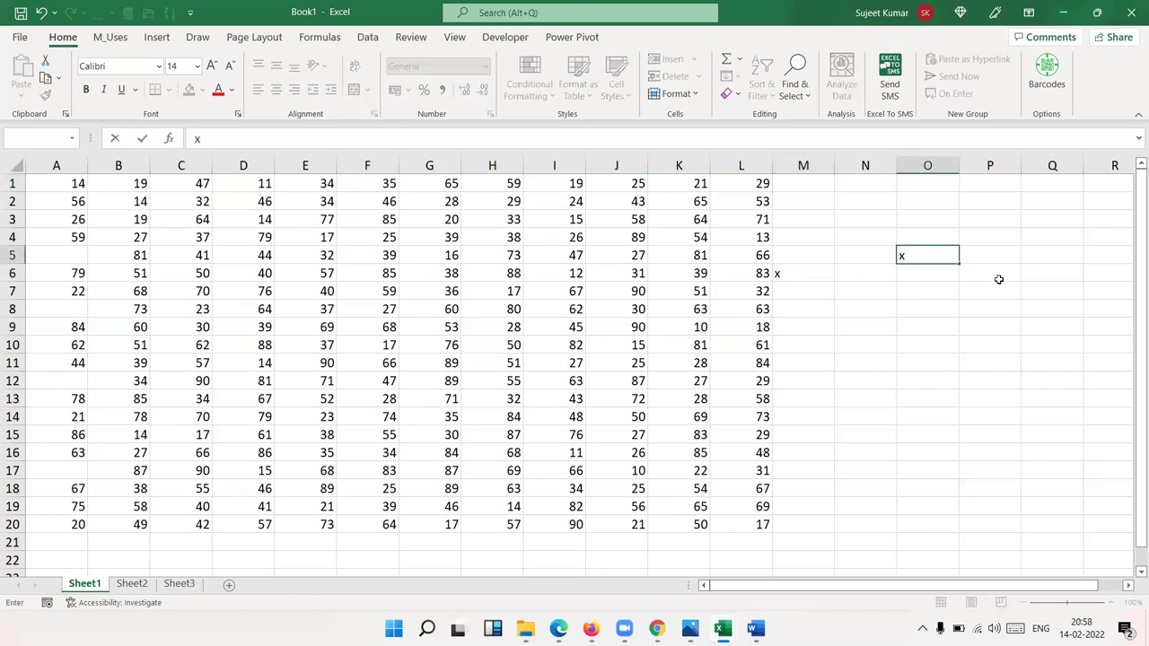
left_click(997, 279)
type("x")
left_click(1009, 366)
type("x")
left_click(1077, 309)
type("x")
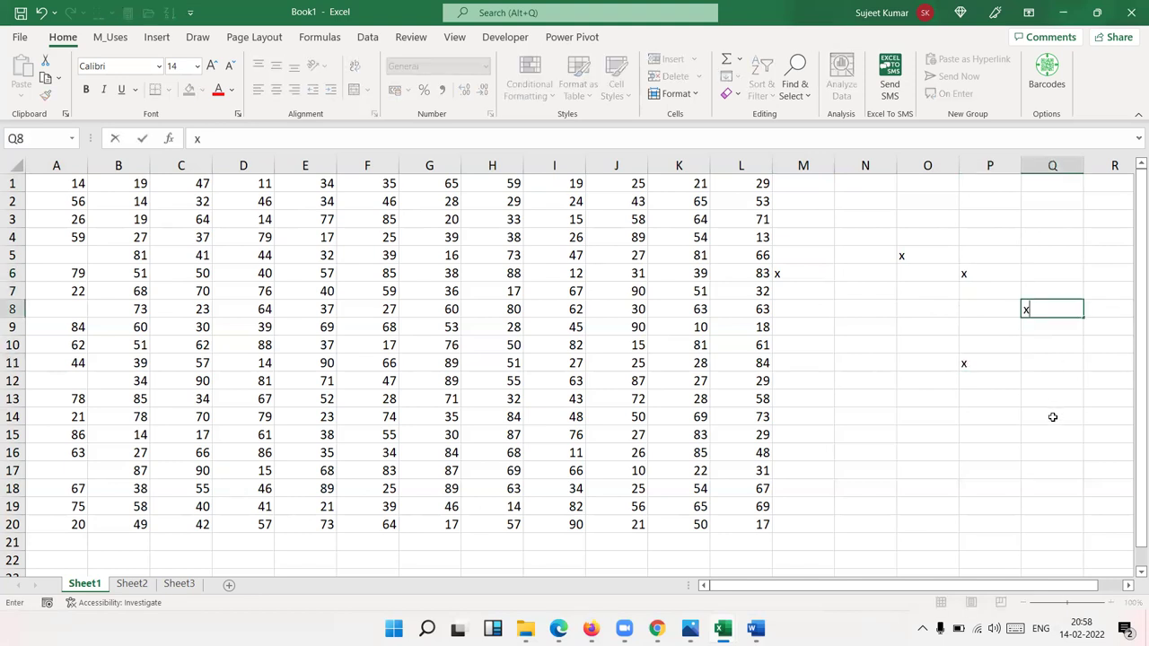
Step: Move cell Q14 to O6, then clear the x entries from M4:Q12
left_click(1052, 417)
mouse_move(1064, 425)
left_mouse_down()
mouse_move(994, 323)
mouse_move(943, 284)
left_mouse_up()
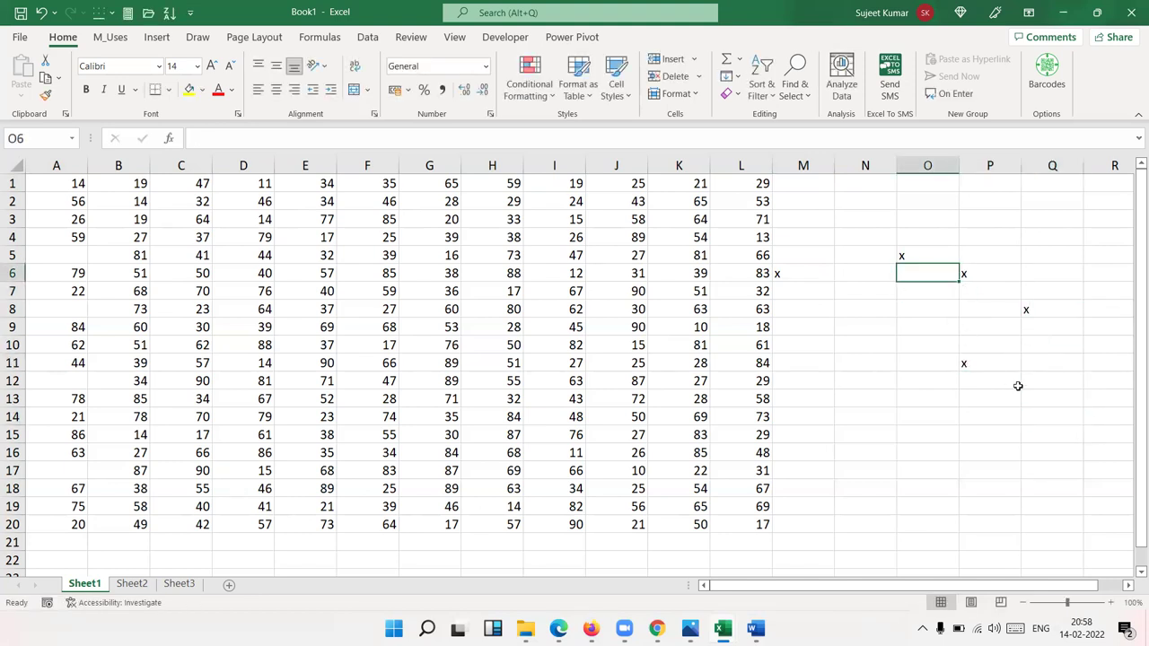
left_click_drag(1052, 381, 814, 240)
key("Delete")
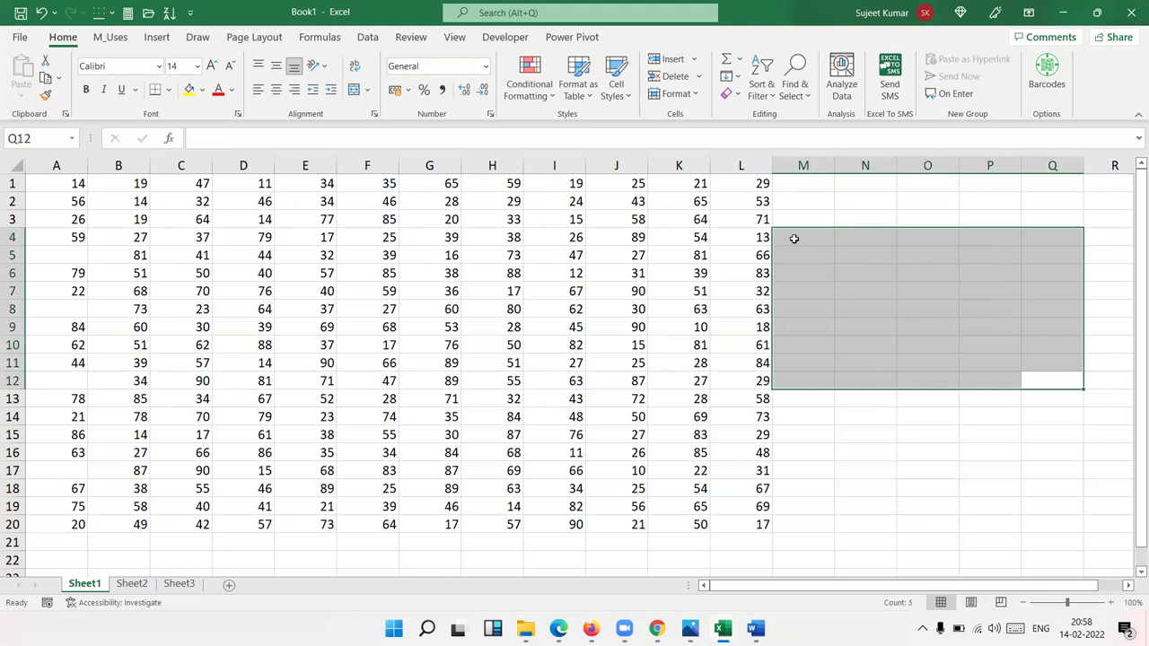
Step: Use End+Right from A1 to jump along row 1, then select the empty block M1:Q20
left_click(95, 225)
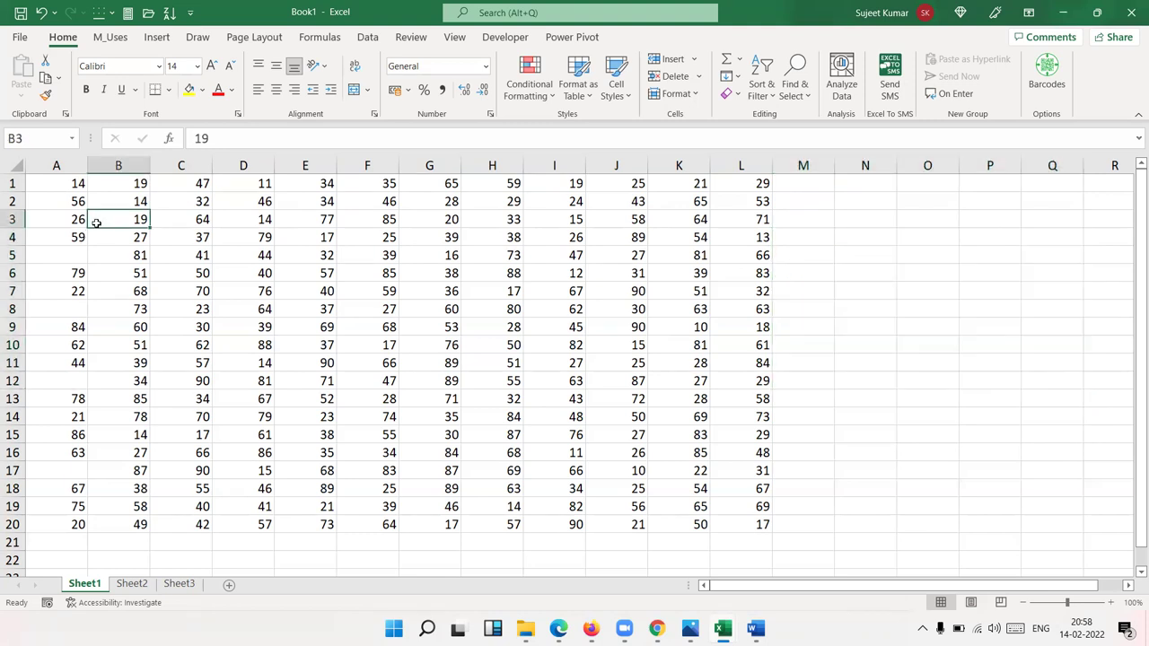
left_click(70, 182)
key("End")
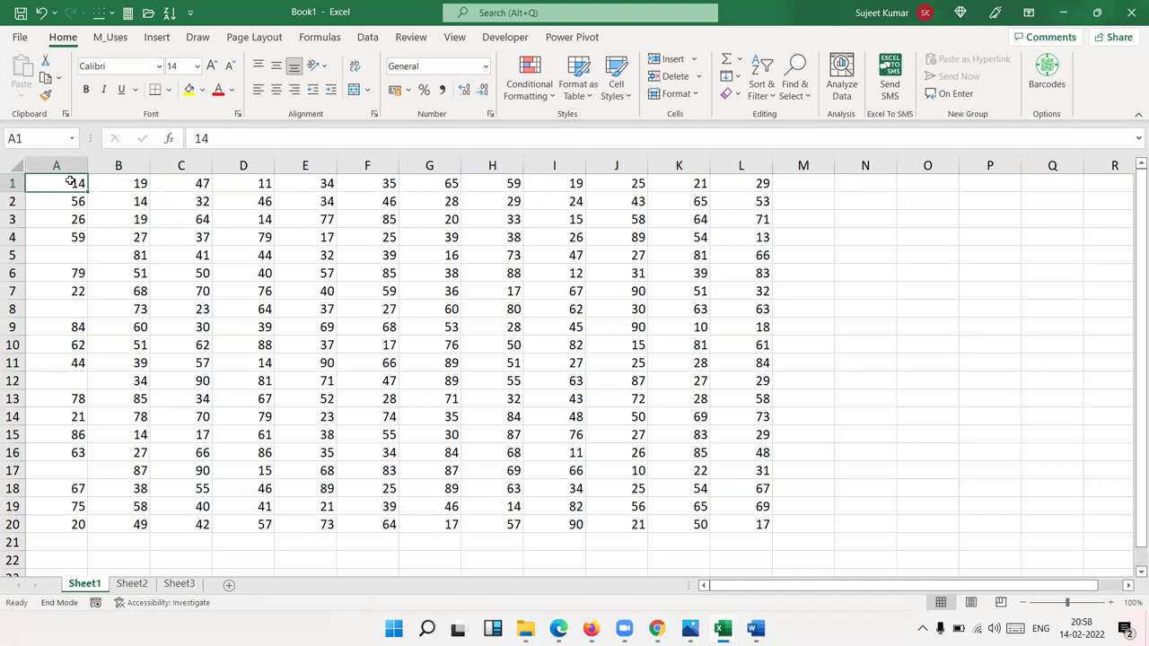
key("Right")
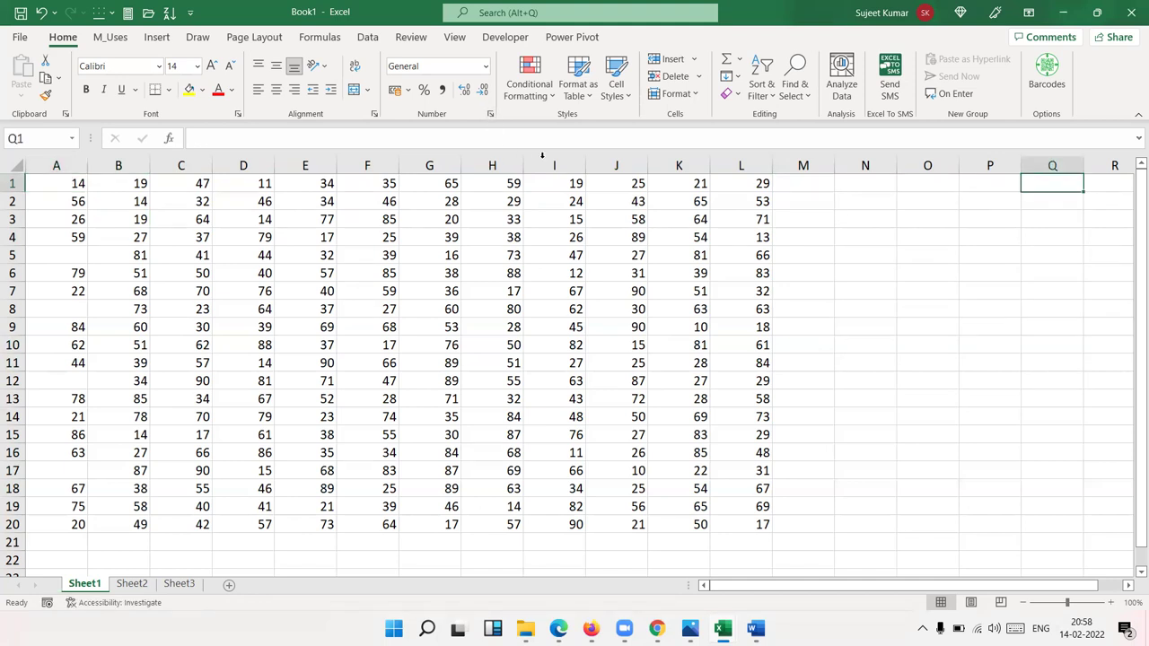
mouse_move(1056, 180)
left_mouse_down()
mouse_move(1059, 323)
mouse_move(821, 535)
left_mouse_up()
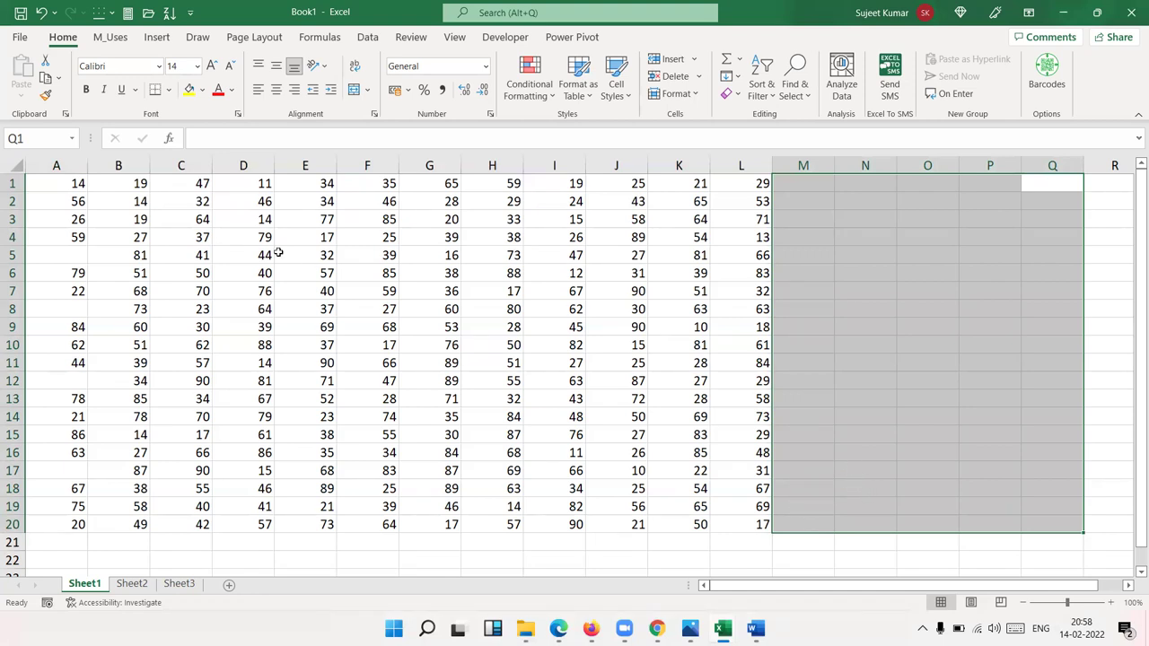
left_click(63, 188)
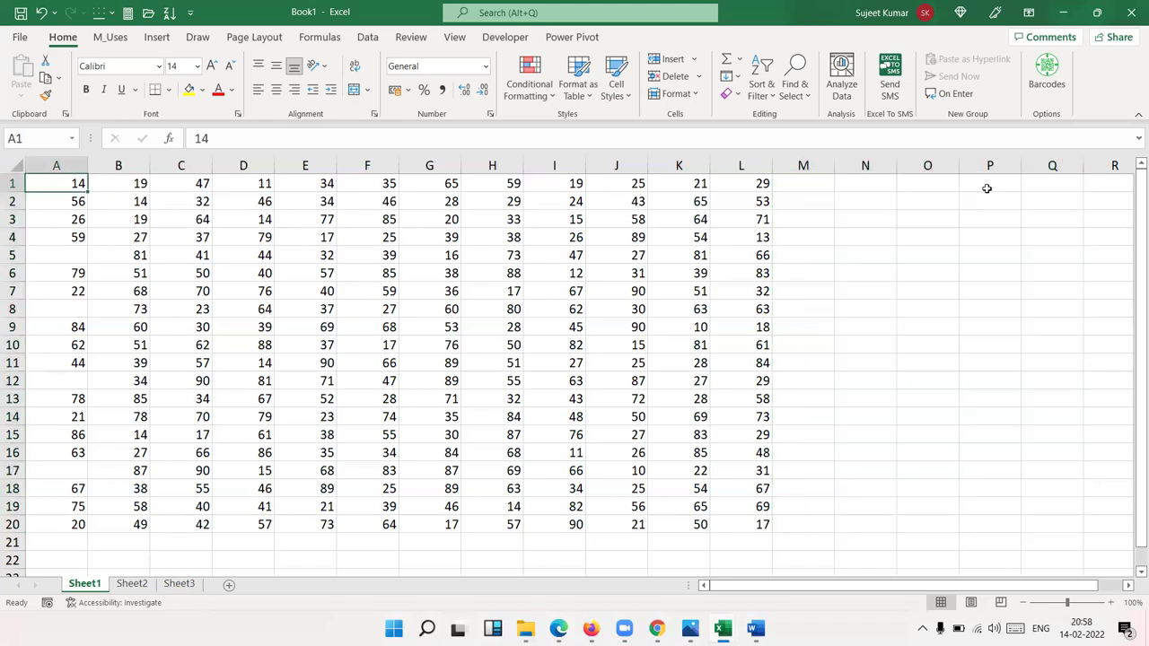
Step: Recheck the row 1 jump from A1 and find the last used cell is now Q21
left_click(917, 186)
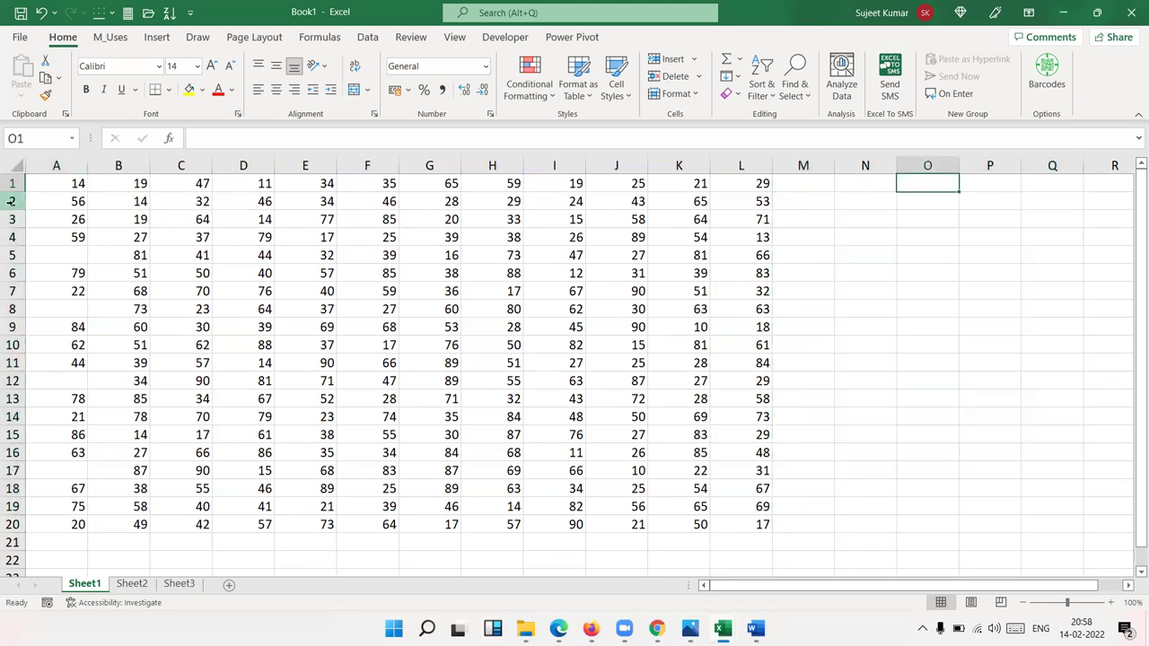
left_click(46, 186)
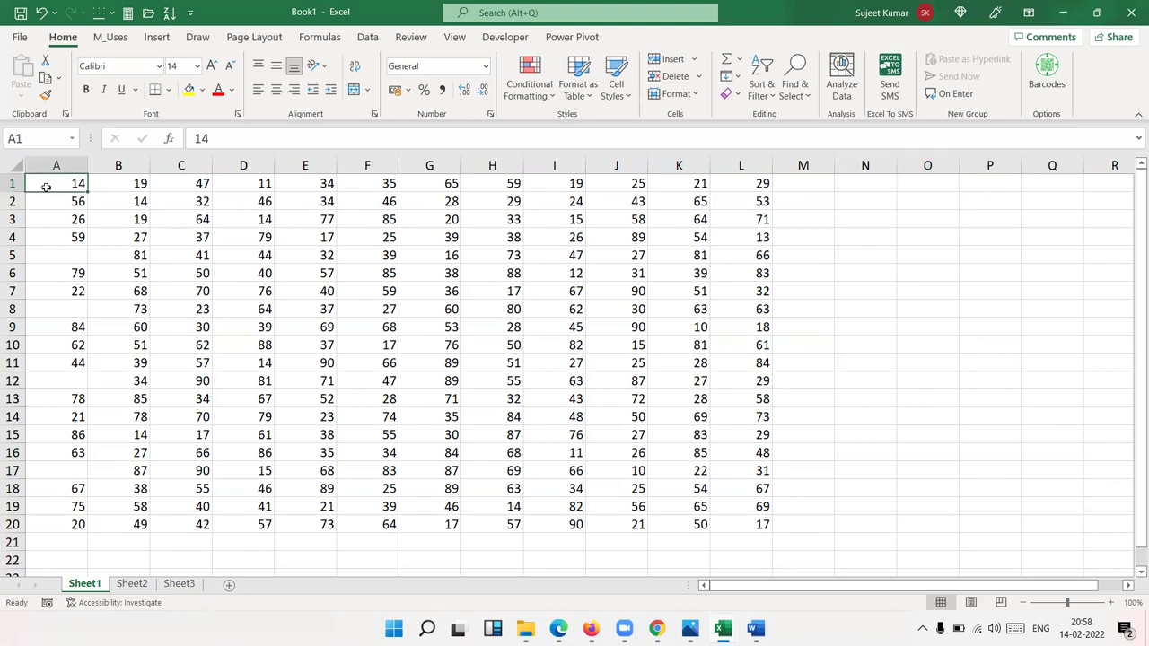
key("Right")
key("Right")
key("Right")
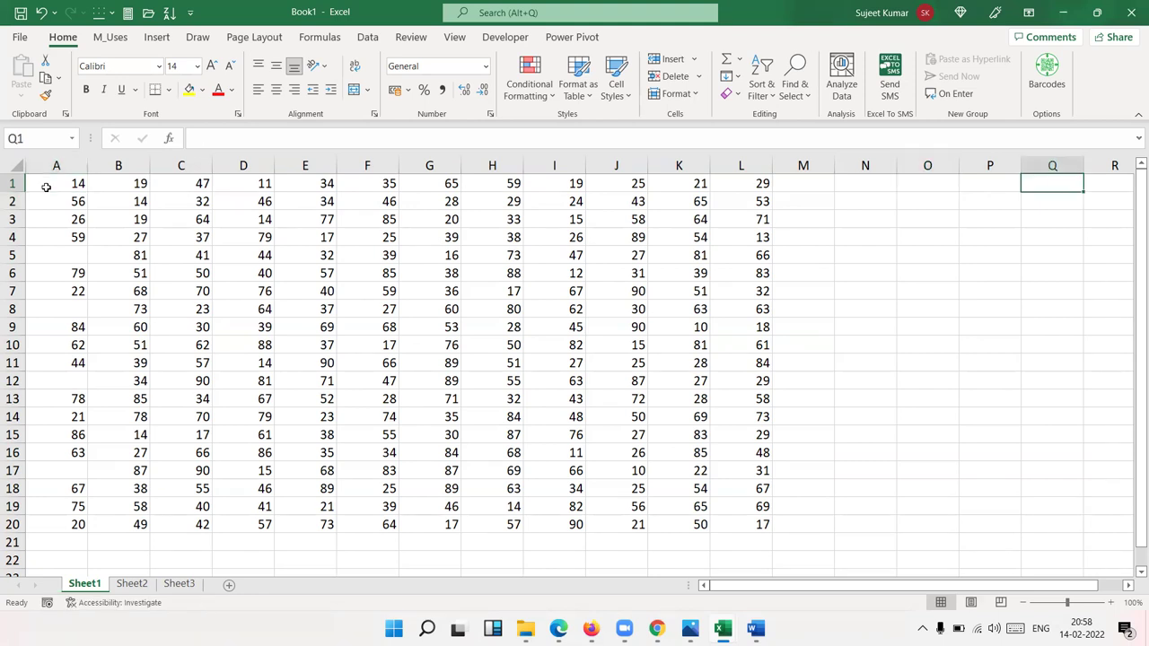
left_click(46, 187)
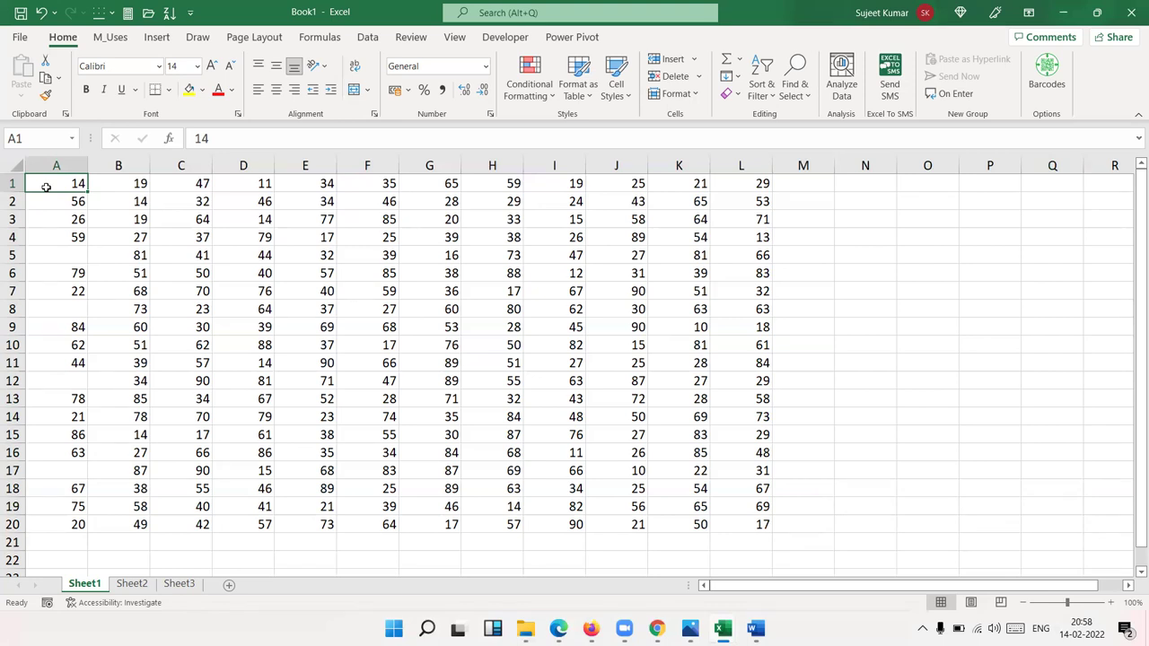
key("ctrl+End")
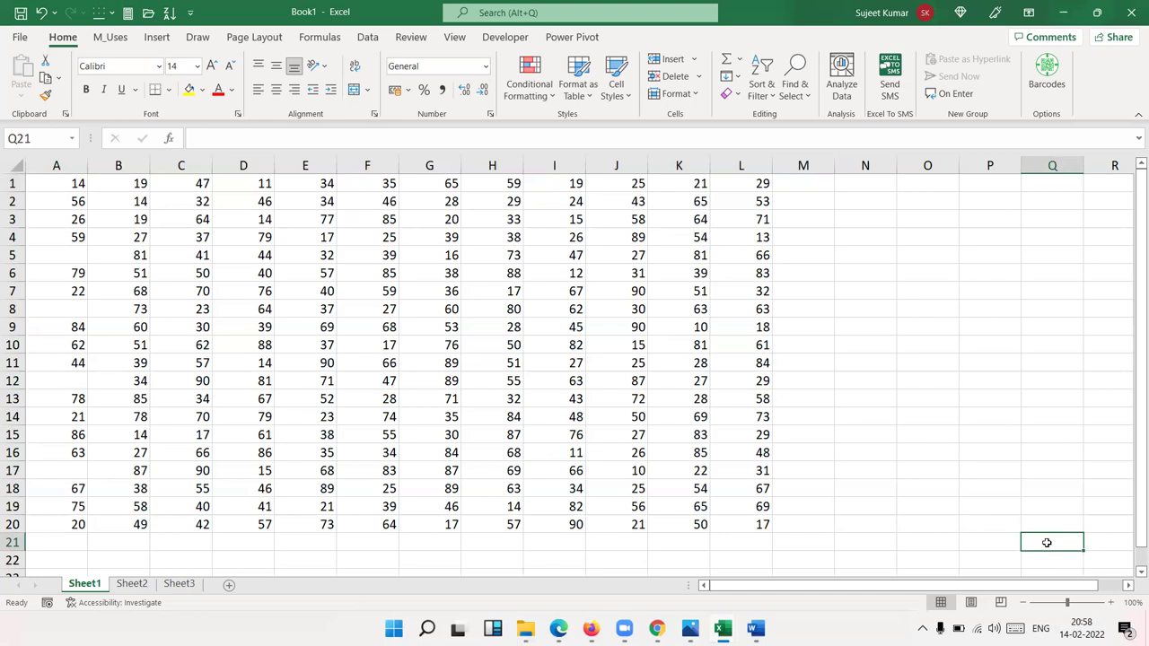
left_click_drag(1047, 542, 710, 537)
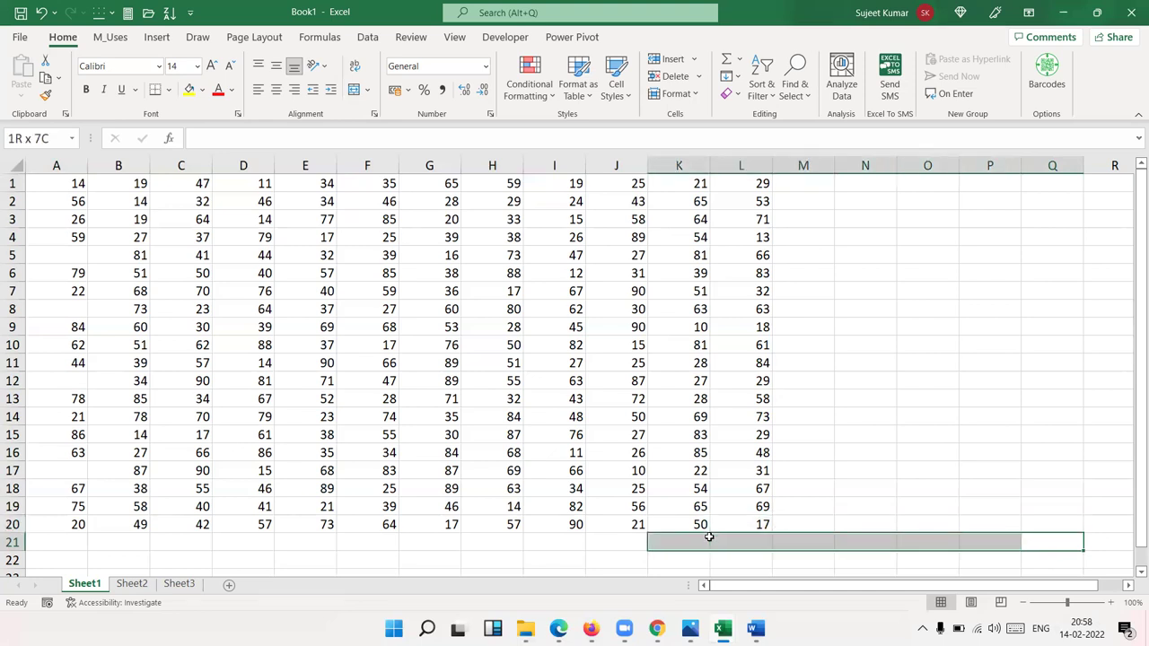
left_click(1049, 545)
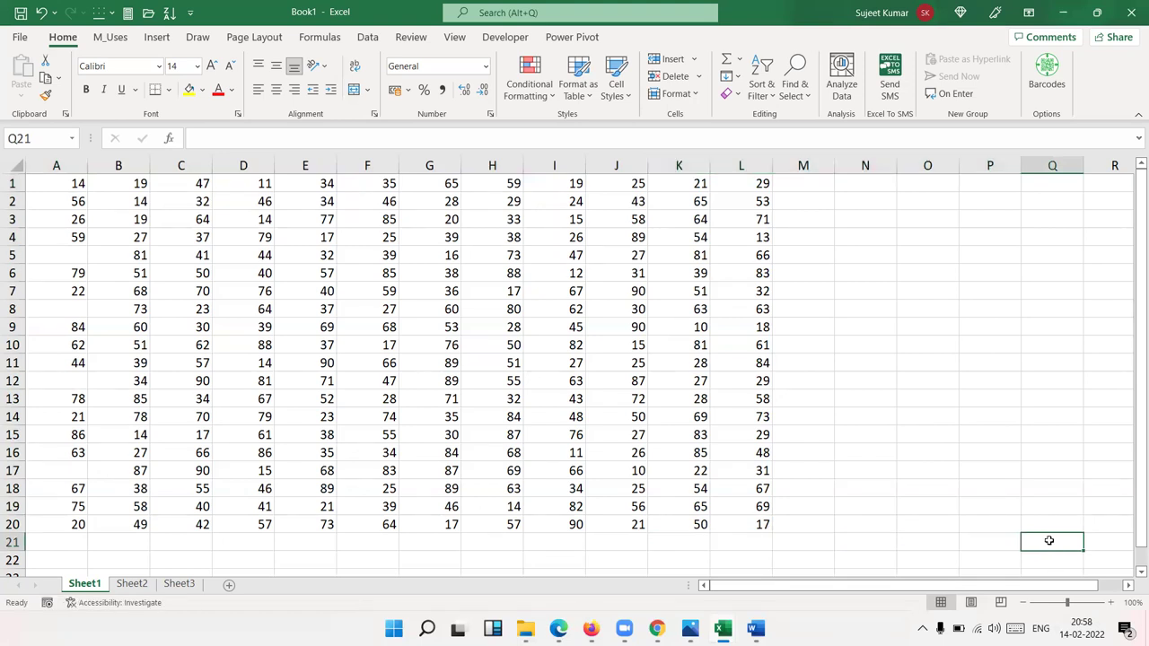
left_click(761, 510)
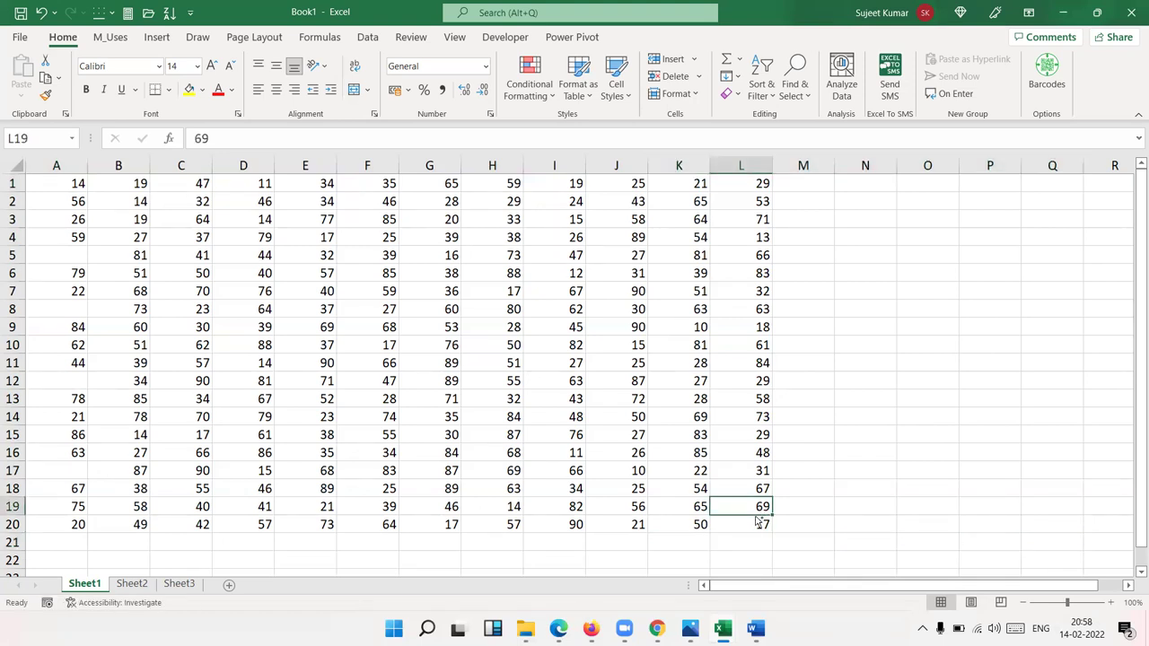
key("ctrl+Home")
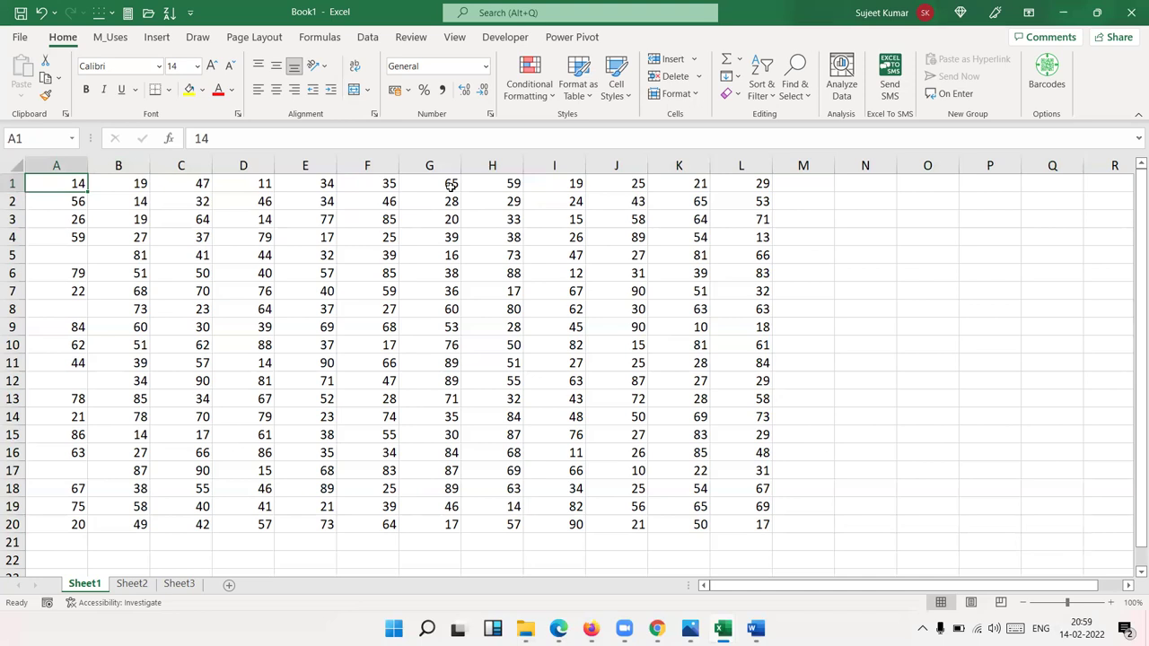
key("ctrl+shift+End")
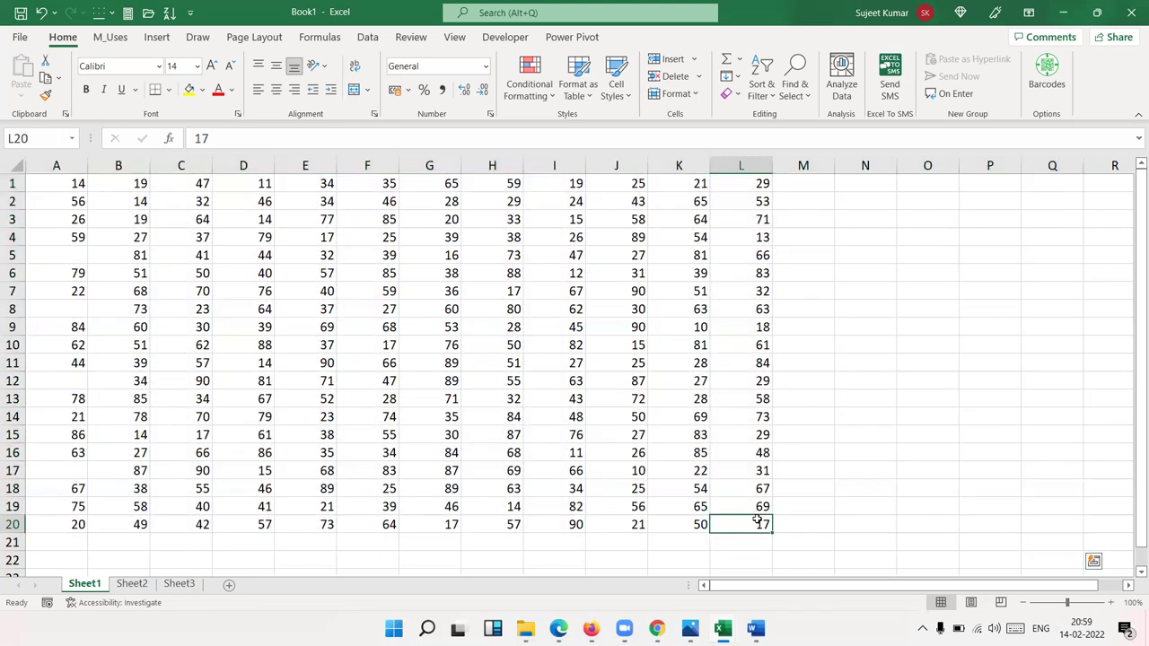
left_click(758, 521)
key("ctrl+shift+Home")
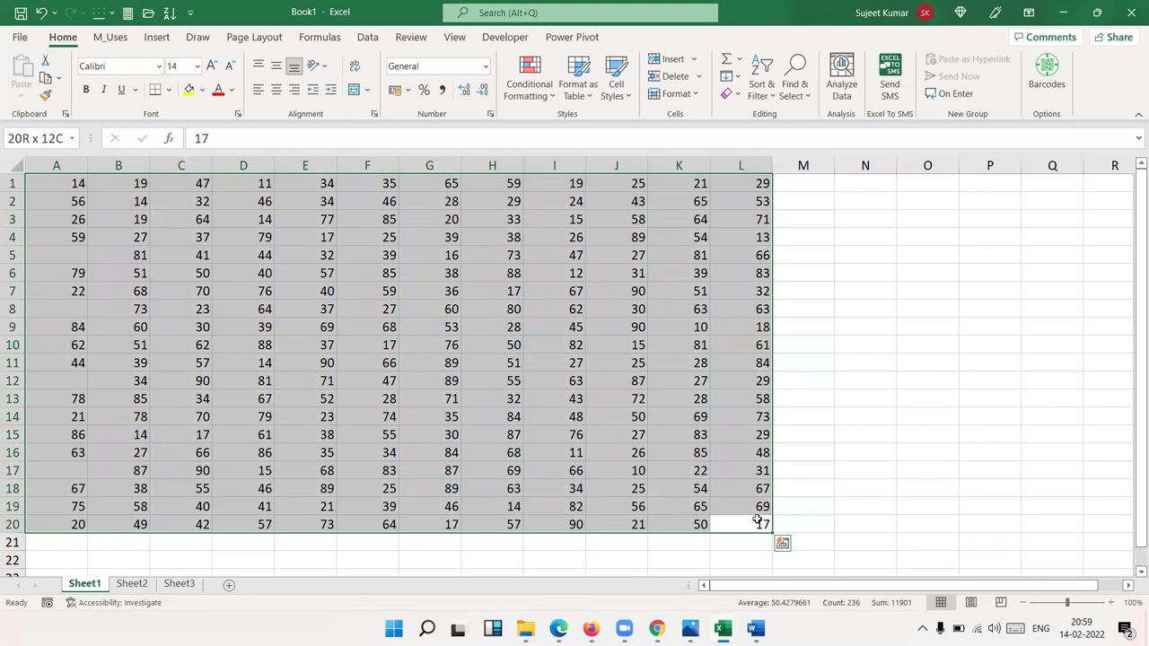
left_click(750, 469)
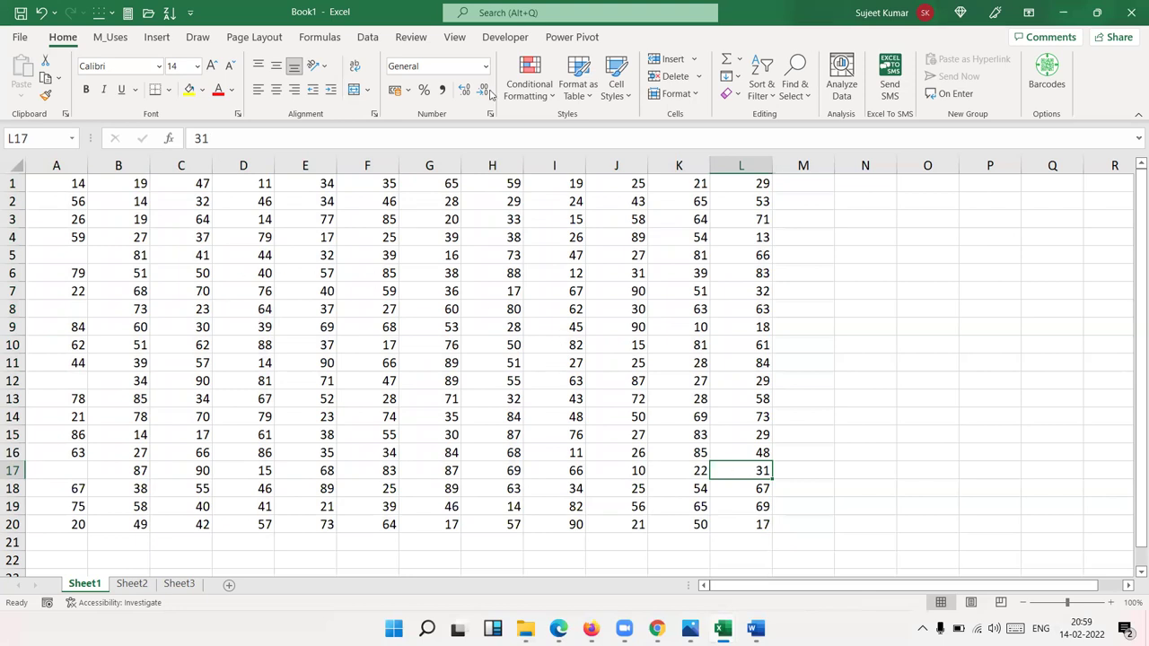
Step: Start at B2 and add D4, C8, C12:C13, E14, G12, H8:H9, I6, J10, I15:J15 and H16
left_click(135, 198)
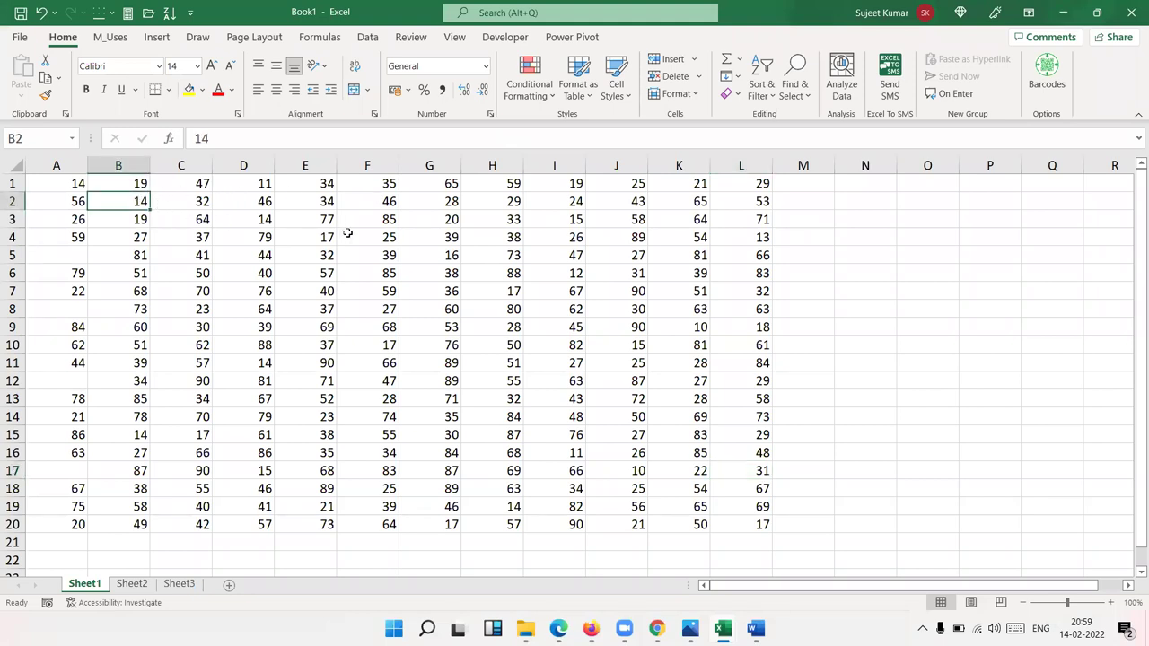
left_click(256, 237, "ctrl")
left_click(194, 309, "ctrl")
left_click_drag(189, 381, 189, 399)
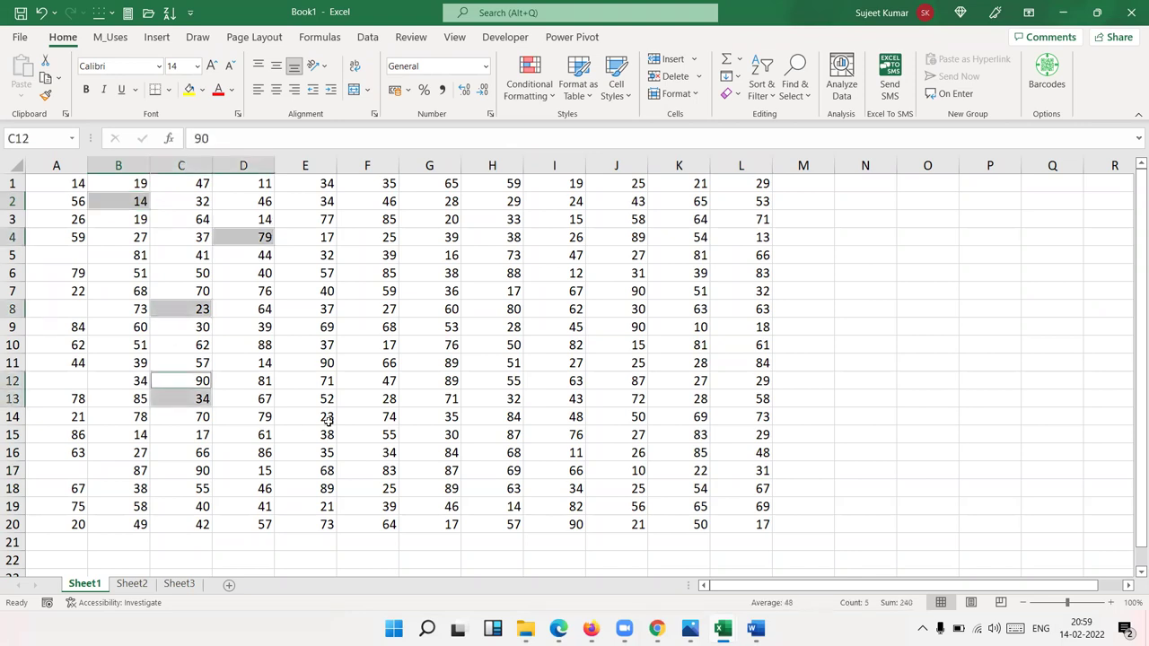
left_click(328, 417, "ctrl")
left_click(422, 381, "ctrl")
left_click_drag(498, 309, 498, 326)
left_click(561, 273, "ctrl")
left_click(619, 345, "ctrl")
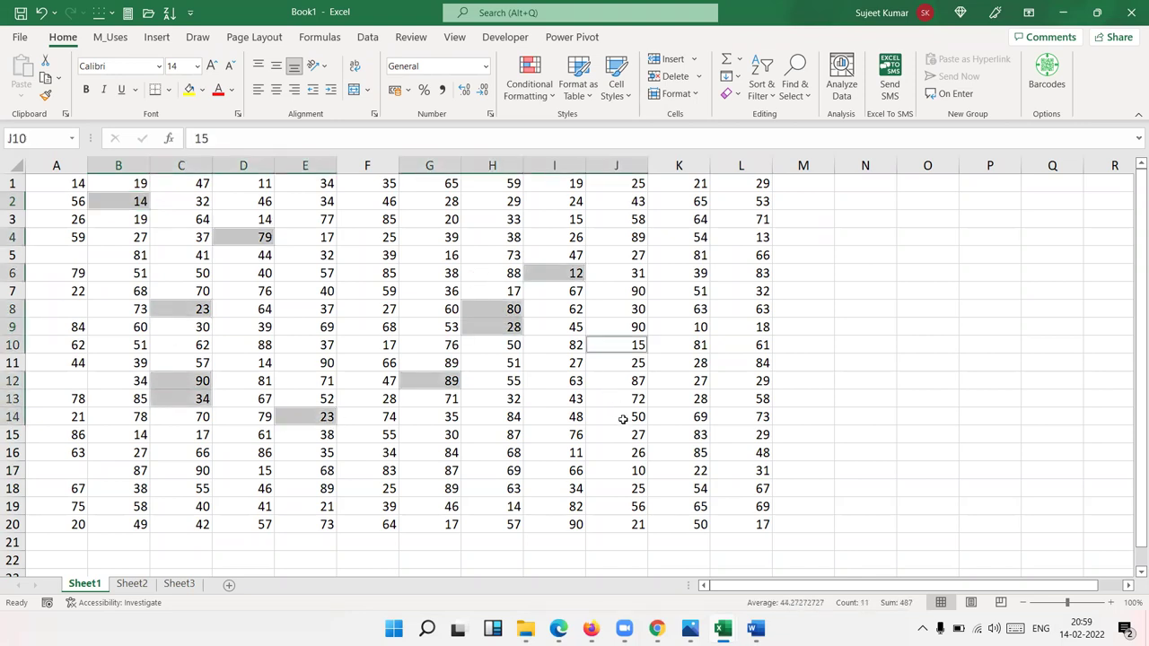
left_click_drag(619, 434, 584, 438)
left_click(489, 453, "ctrl")
Step: Add F16, D17, C15, F7, F2, E4, E10, D7:D8, J3 and K8 to the group
left_click(377, 452, "ctrl")
left_click(267, 468, "ctrl")
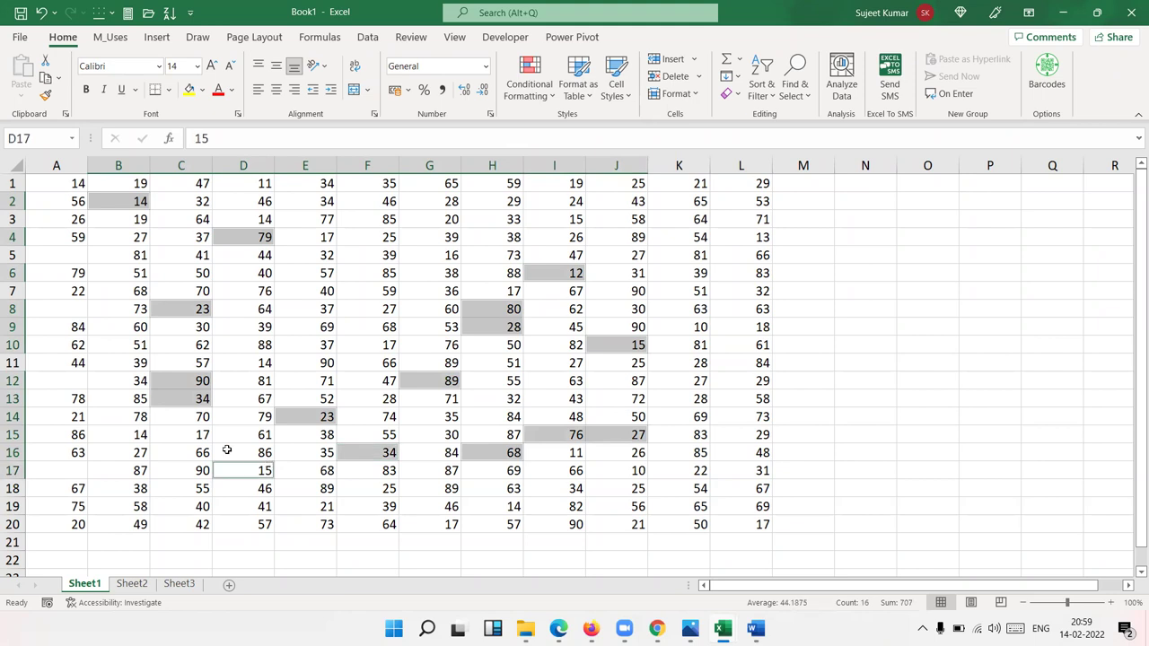
left_click(171, 435, "ctrl")
left_click(350, 291, "ctrl")
left_click(365, 204, "ctrl")
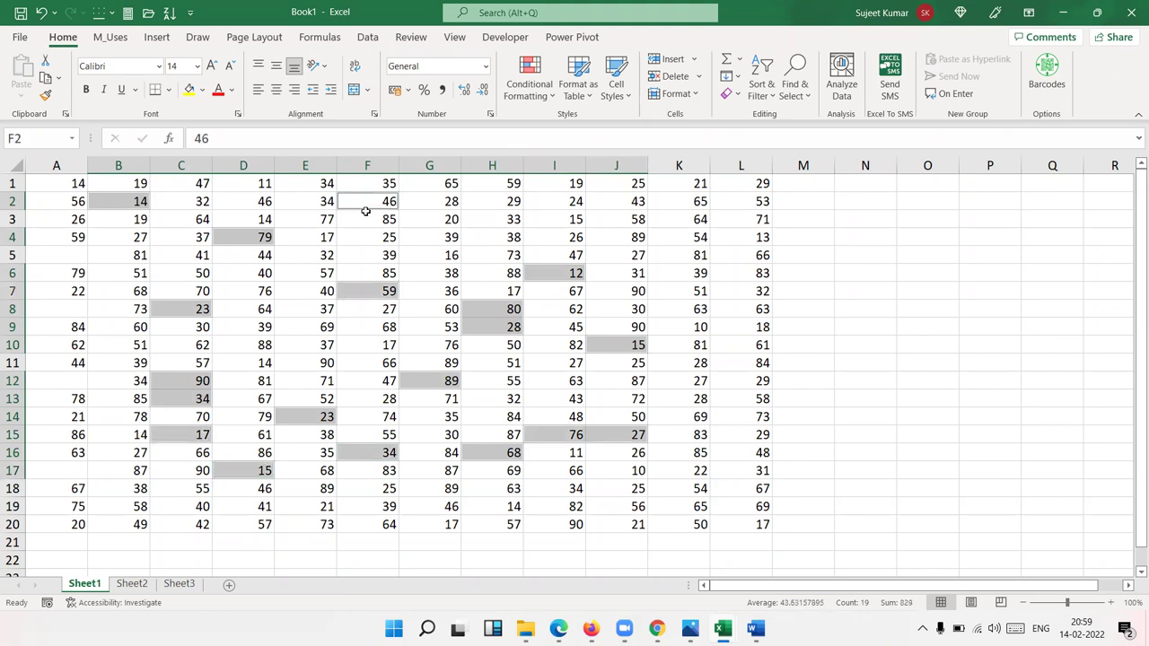
left_click(293, 235, "ctrl")
left_click(295, 339, "ctrl")
left_click_drag(248, 319, 255, 300)
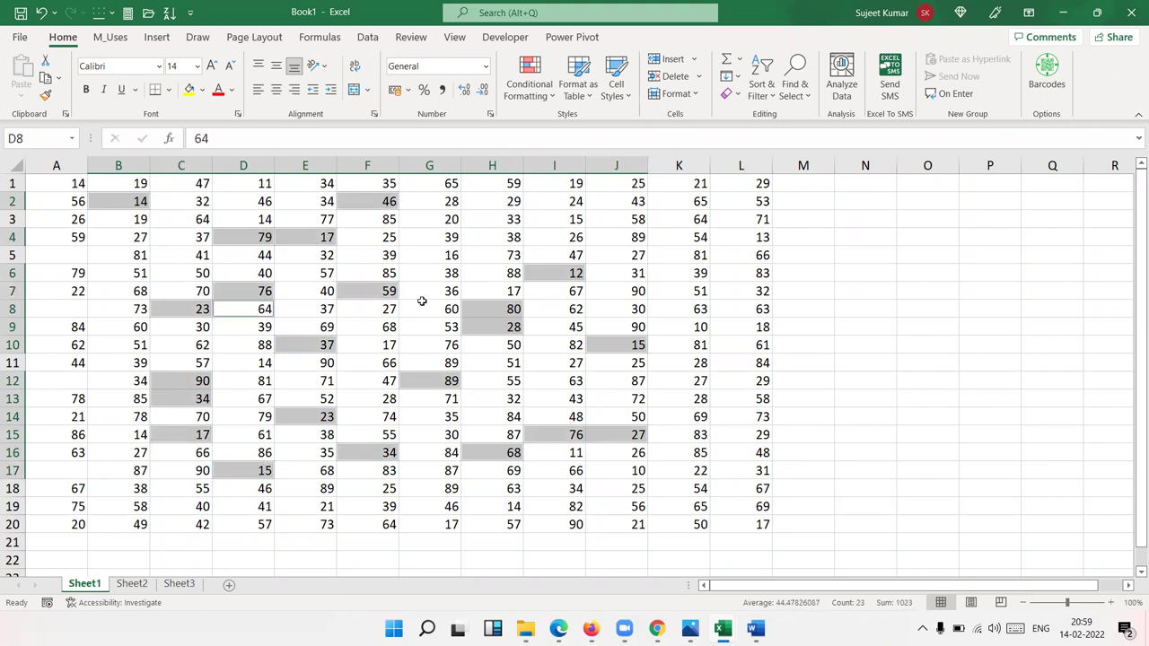
left_click(624, 222, "ctrl")
left_click(701, 309, "ctrl")
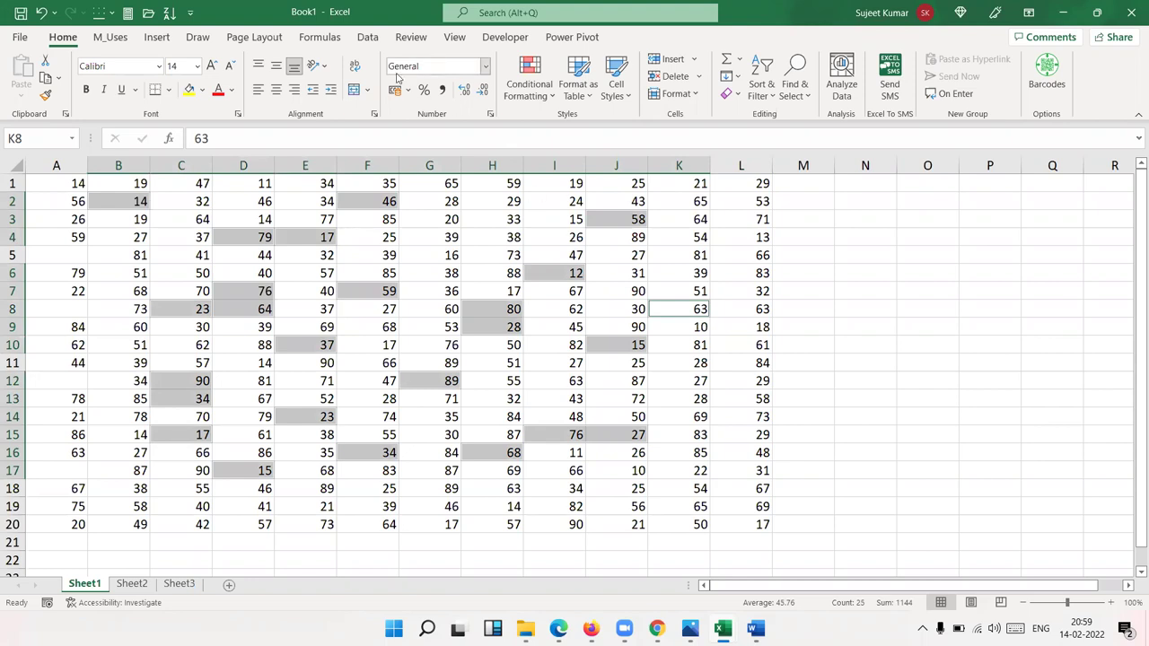
left_click(189, 88)
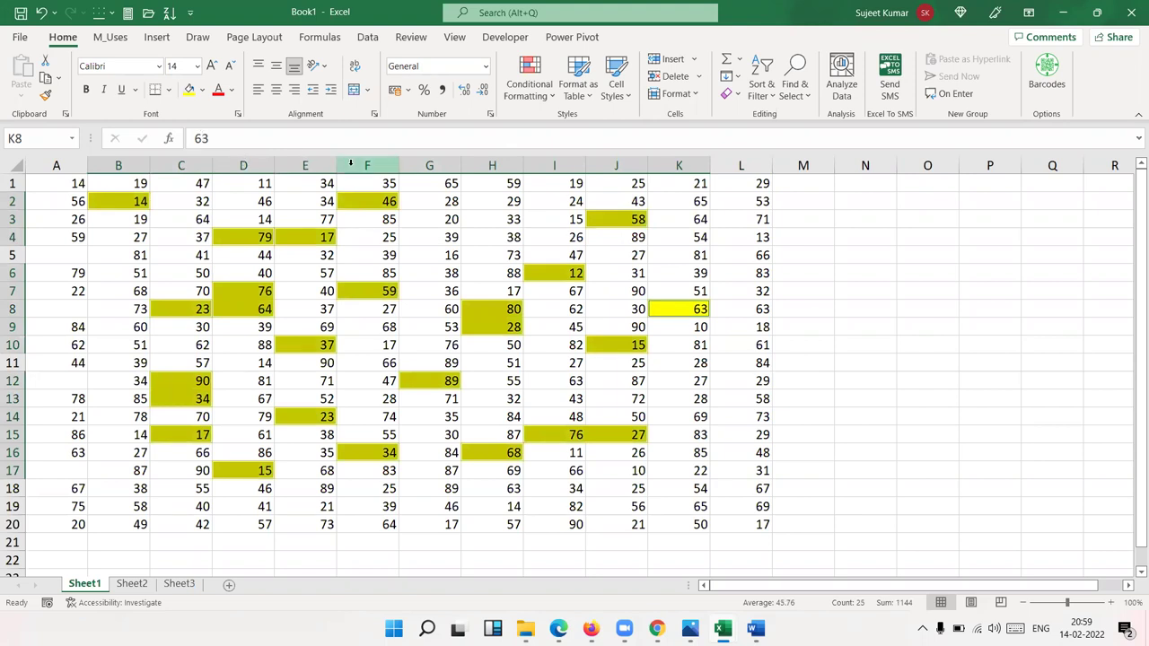
key("ctrl+c")
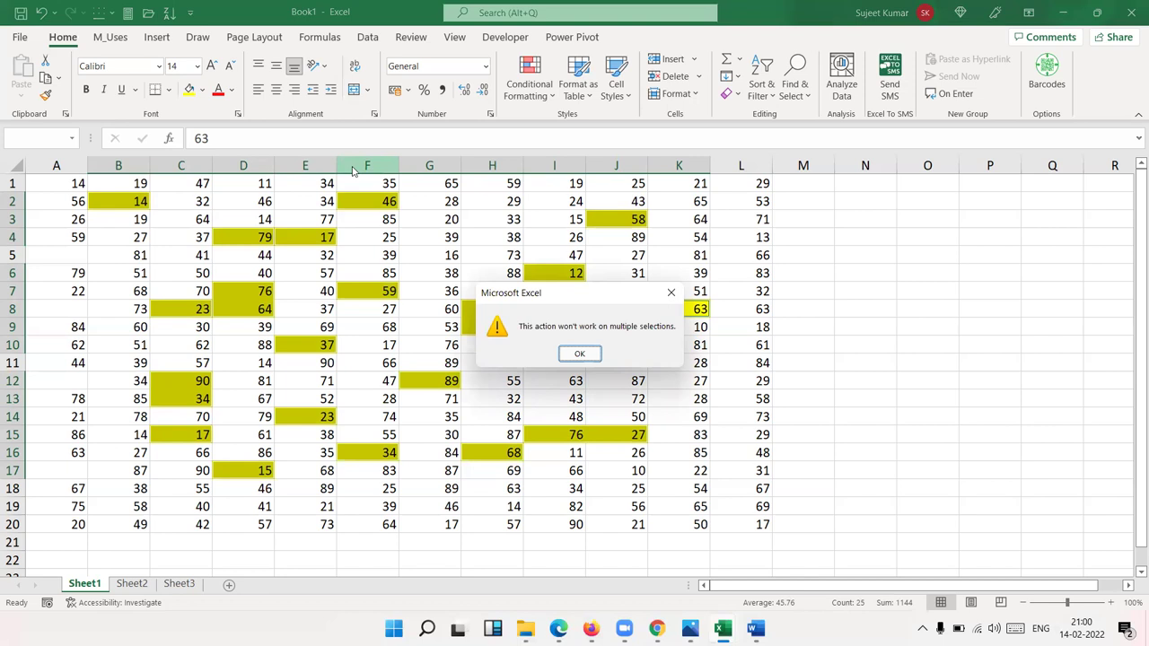
key("Return")
left_click(205, 219)
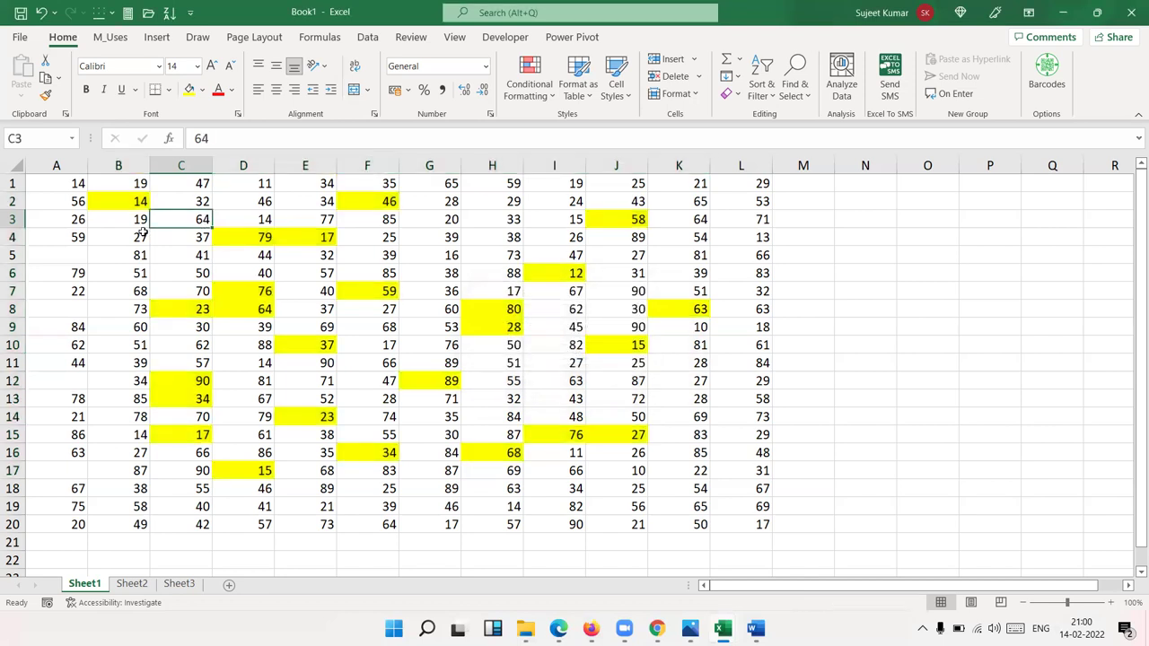
key("ctrl+z")
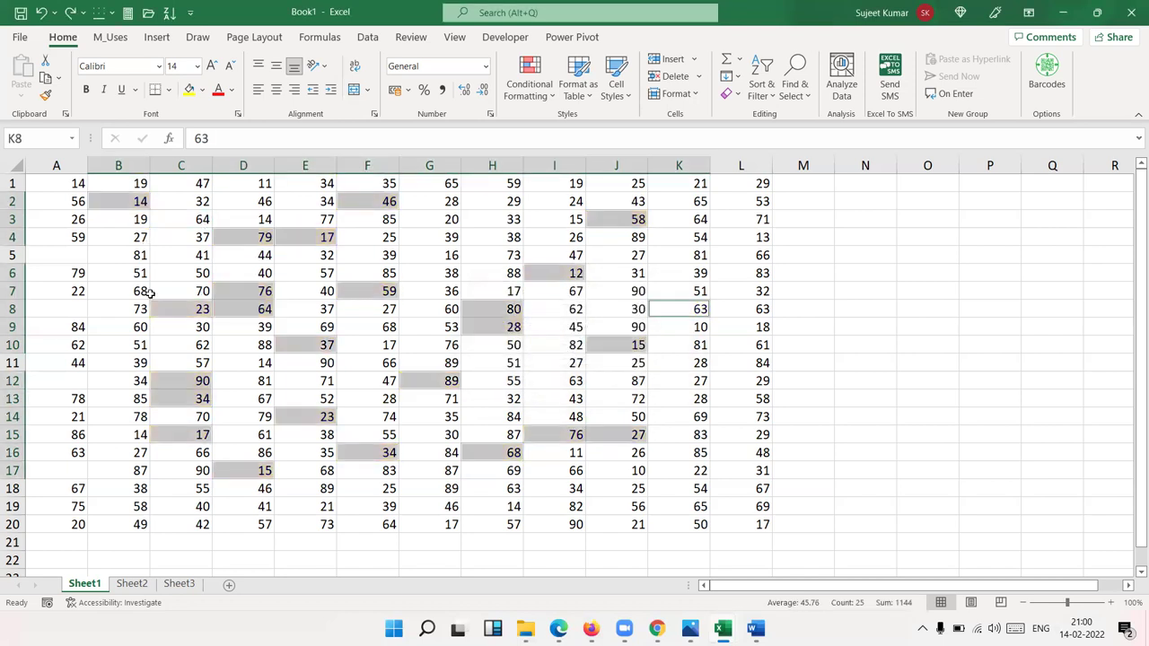
left_click(151, 291)
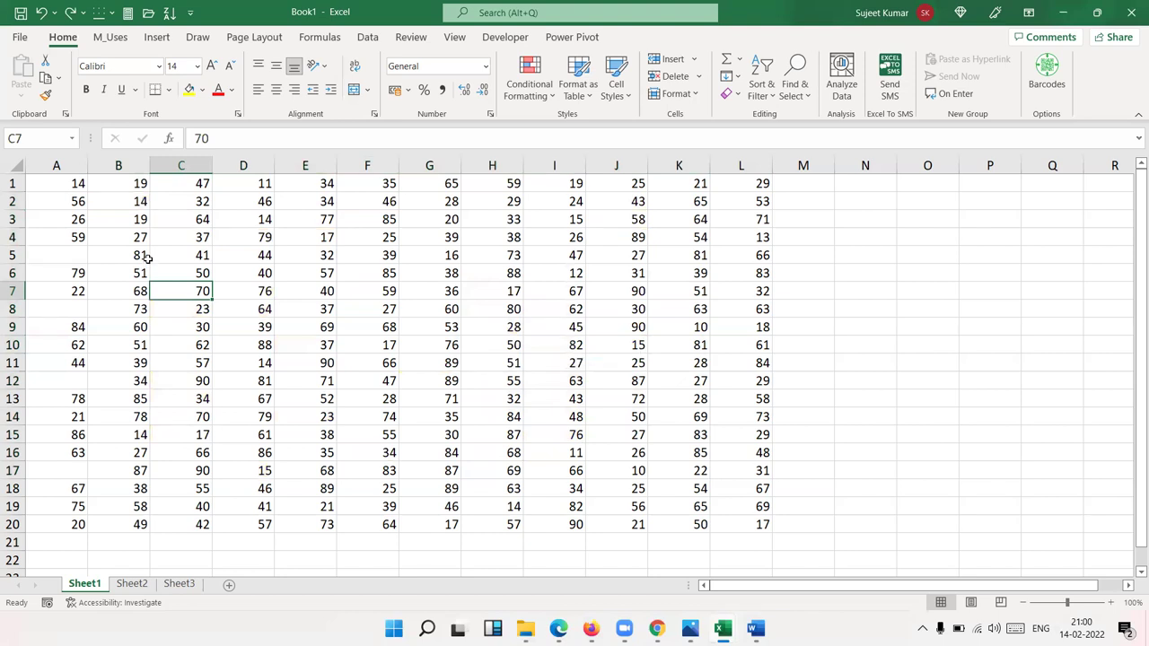
left_click(57, 189)
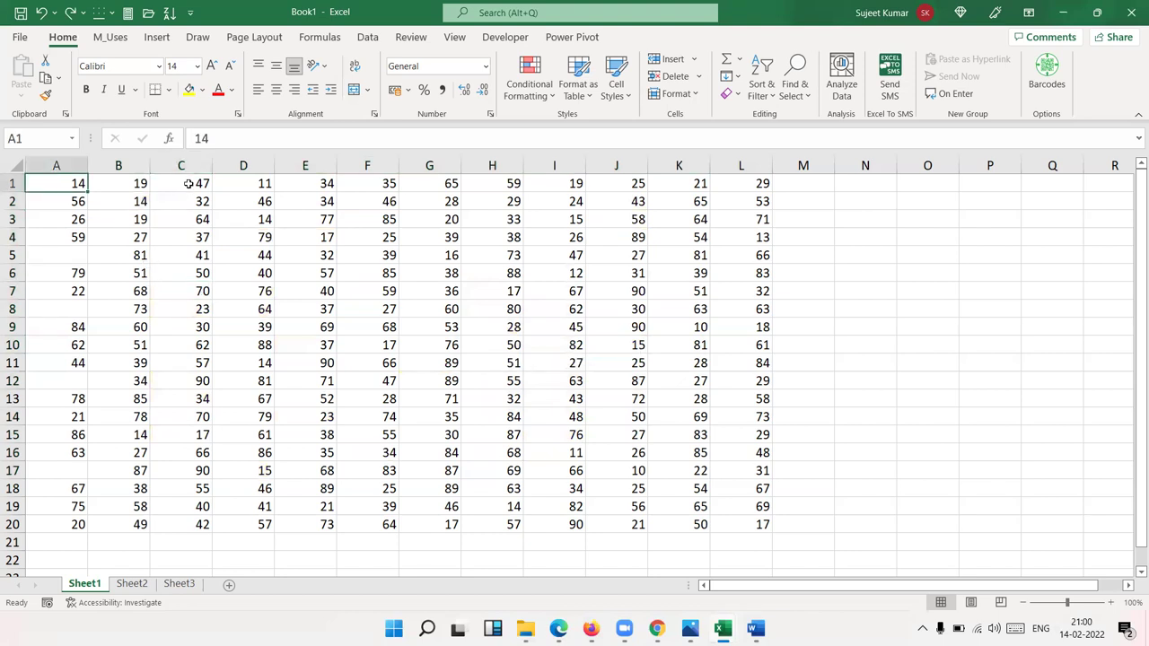
Step: Copy cells A1, C1, E1 and H1 together, then cancel the copy
left_click(189, 183, "ctrl")
left_click(319, 188, "ctrl")
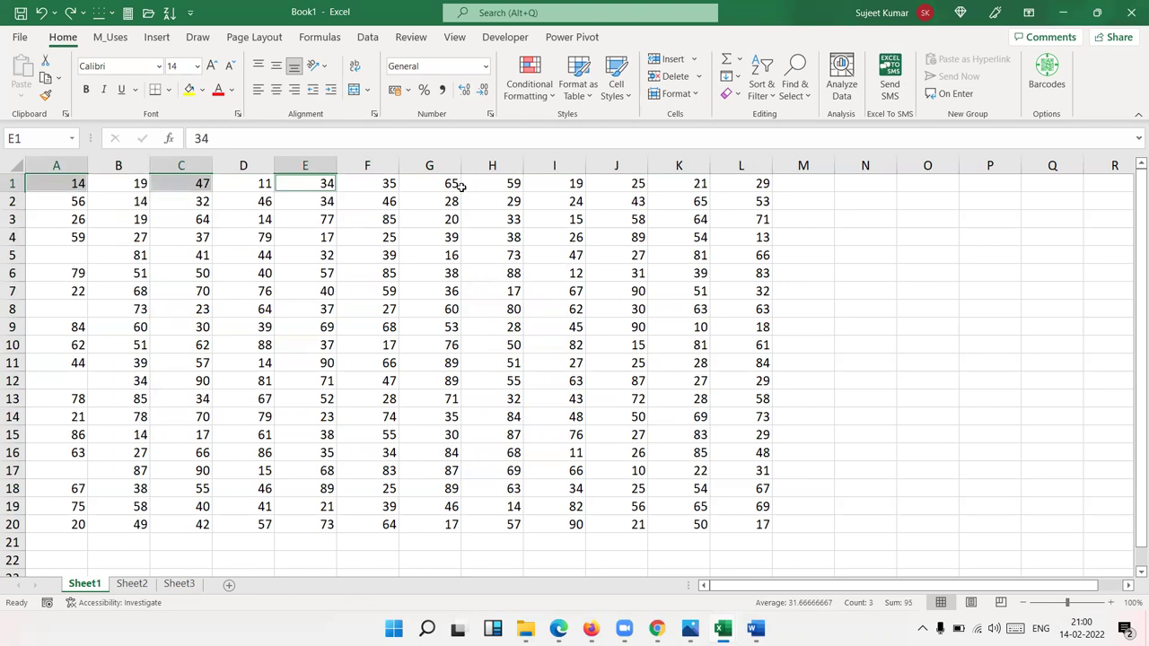
left_click(462, 184, "ctrl")
key("ctrl+c")
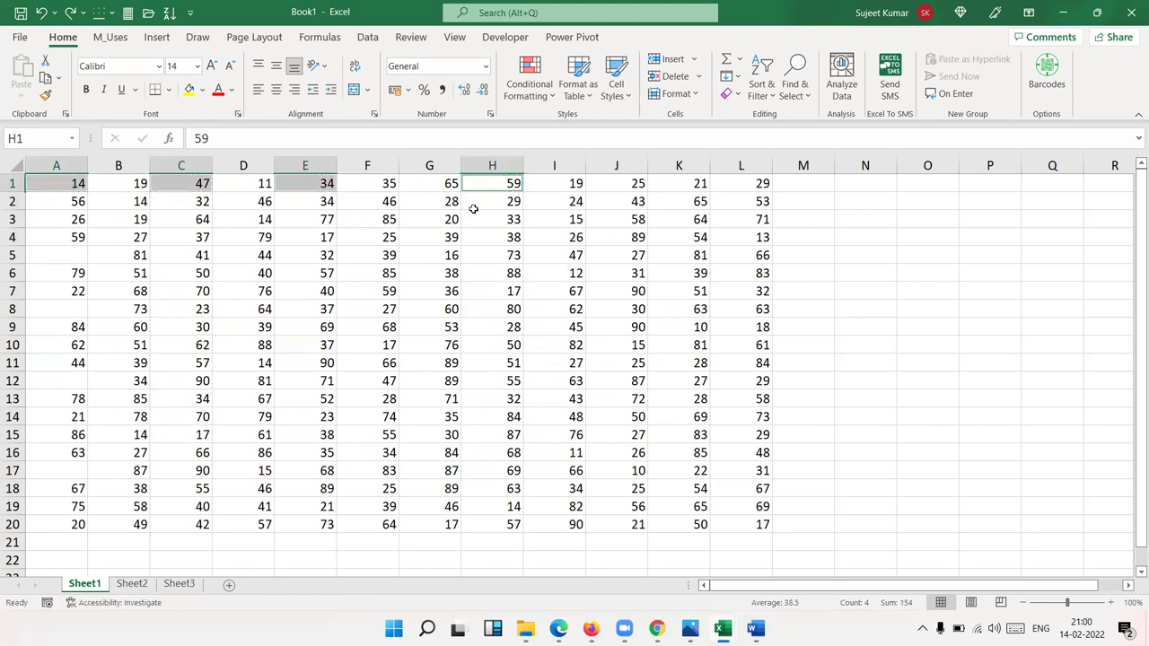
key("Escape")
left_click(386, 228)
Step: Select A1:A3, E1:E3 and I1:I3 together and copy them
left_click(78, 201)
left_click_drag(78, 183, 78, 220)
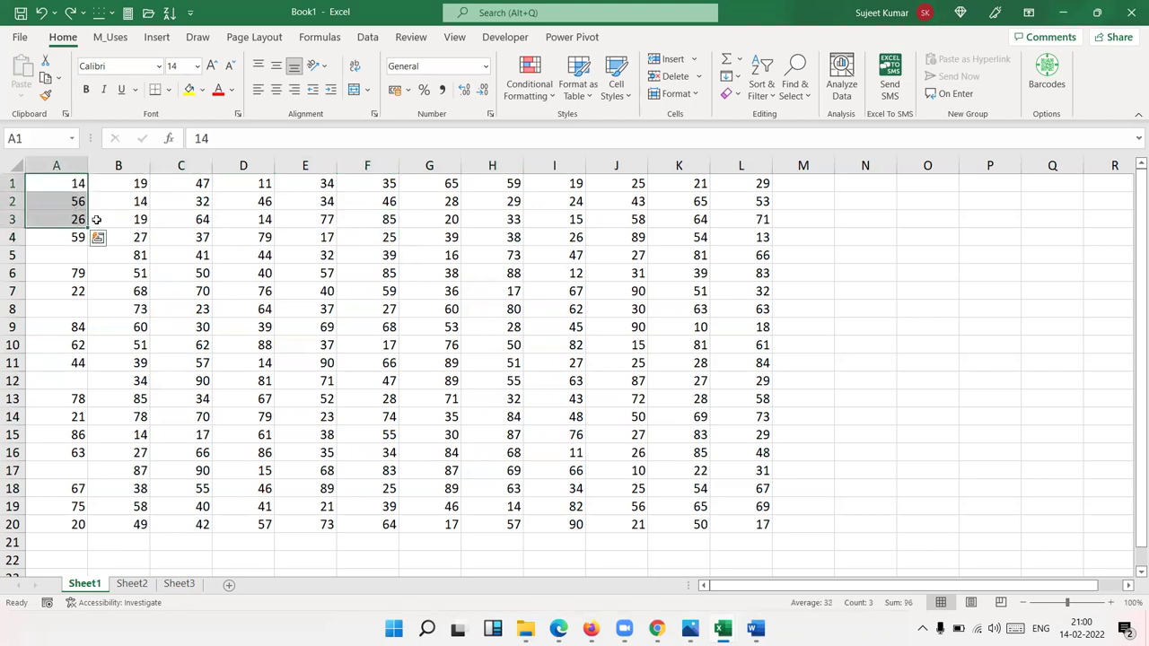
left_click(319, 186, "ctrl")
left_click_drag(319, 186, 327, 221)
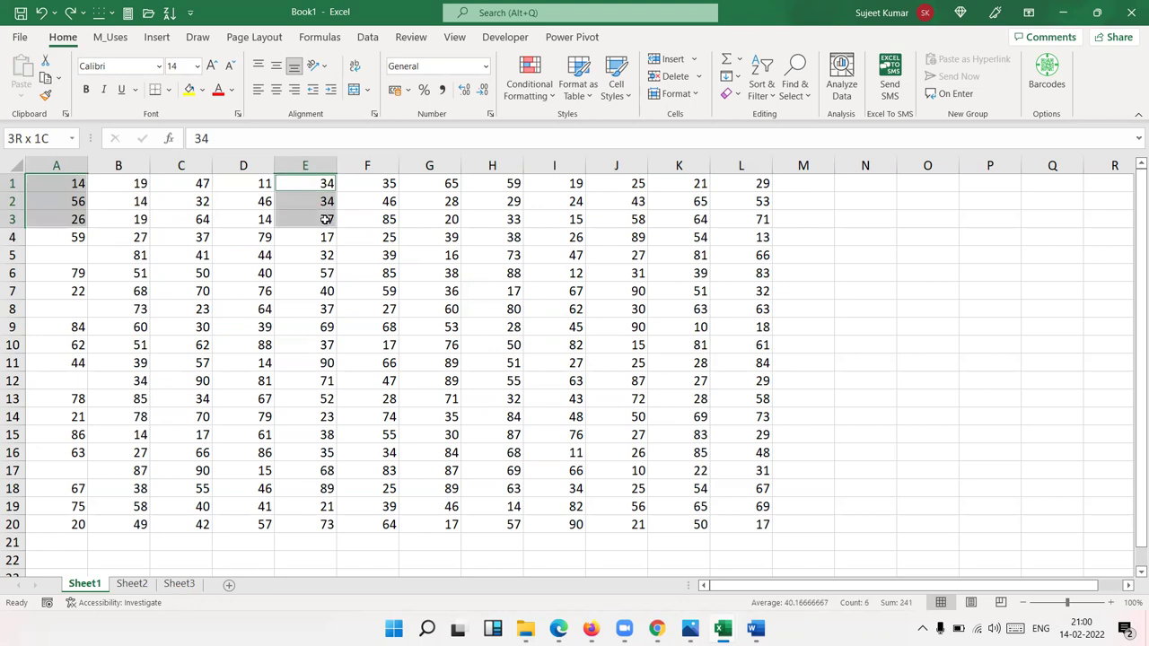
left_click_drag(544, 190, 552, 223, "ctrl")
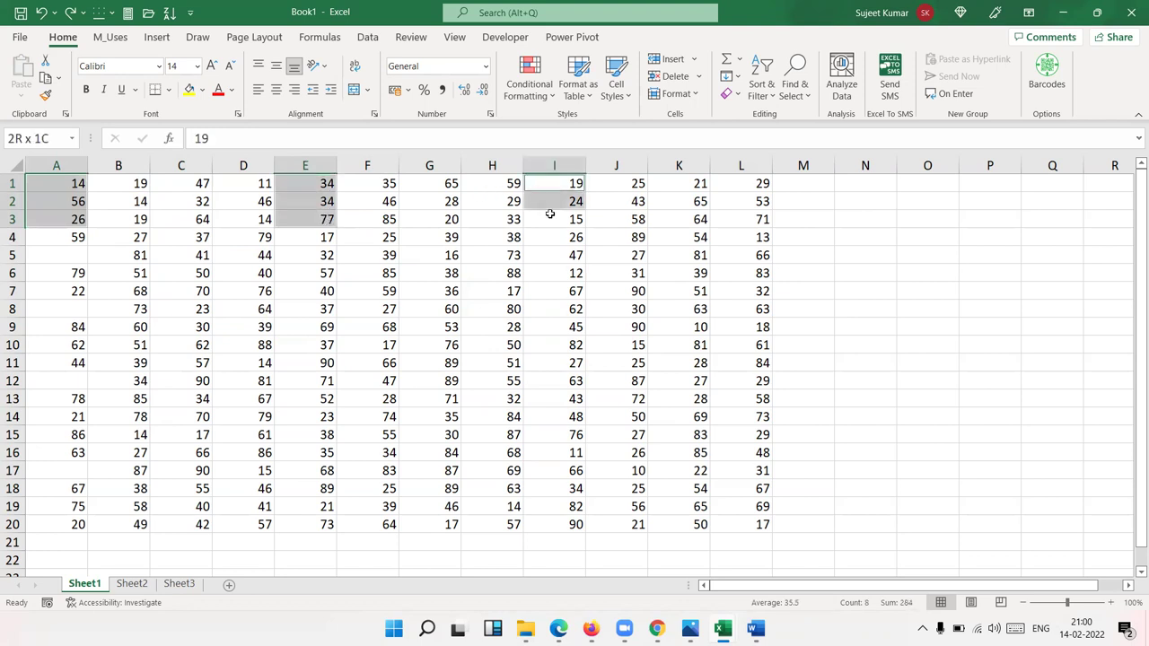
key("ctrl+c")
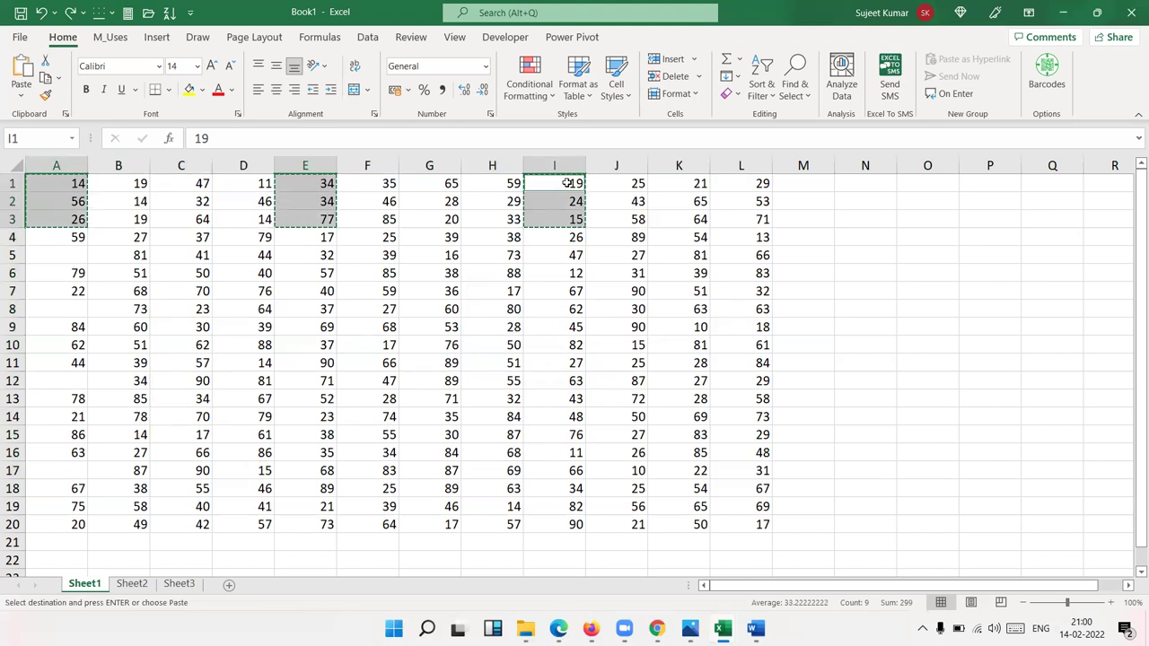
key("Escape")
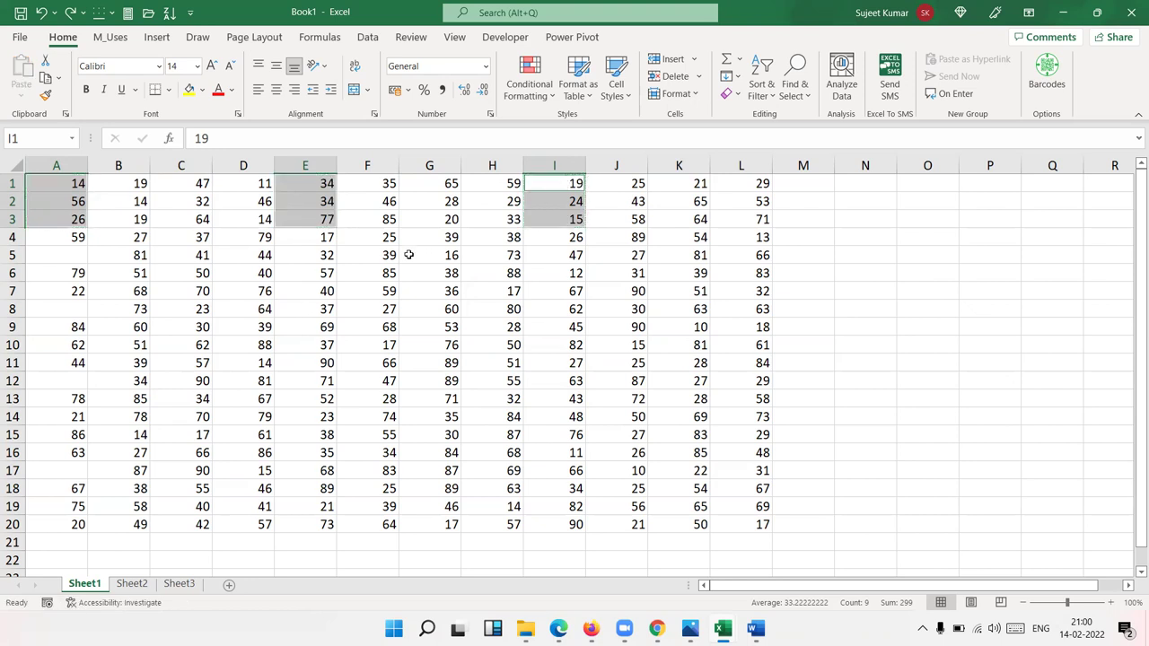
left_click_drag(408, 255, 374, 271)
left_click_drag(72, 186, 73, 215)
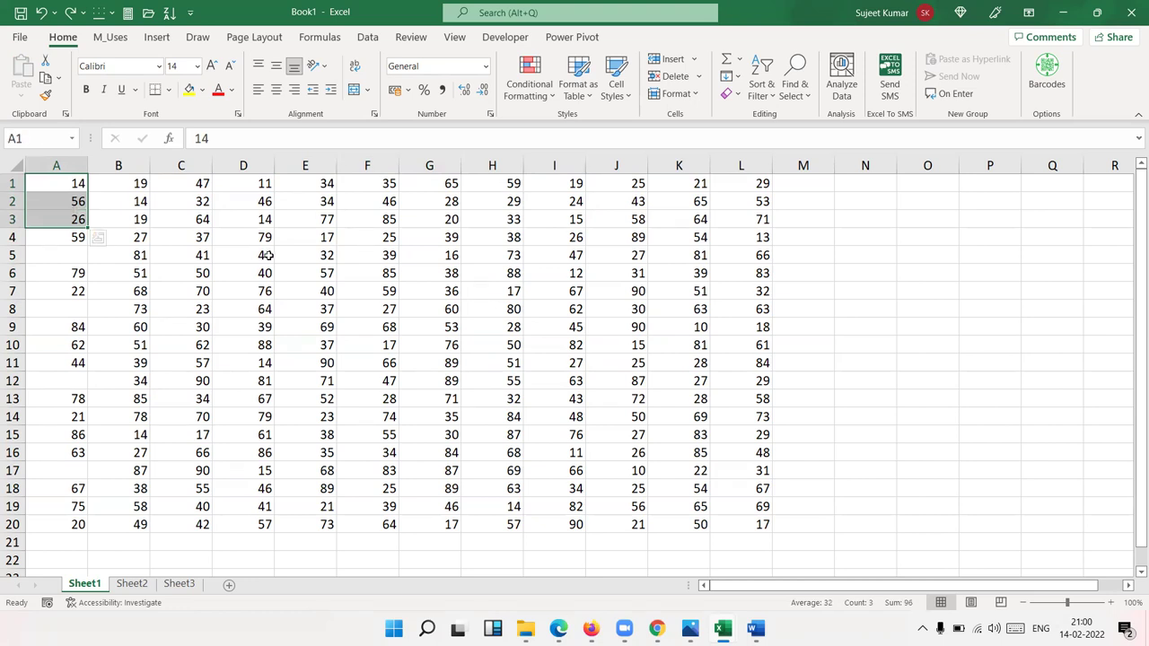
left_click_drag(262, 256, 260, 291, "ctrl")
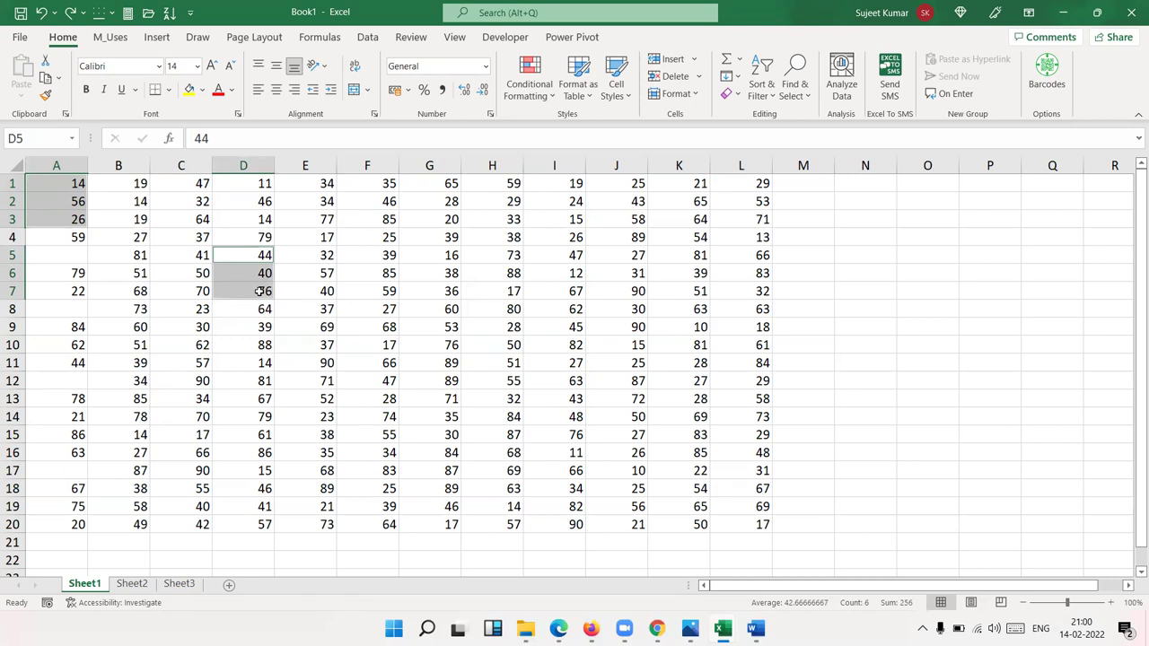
key("ctrl+c")
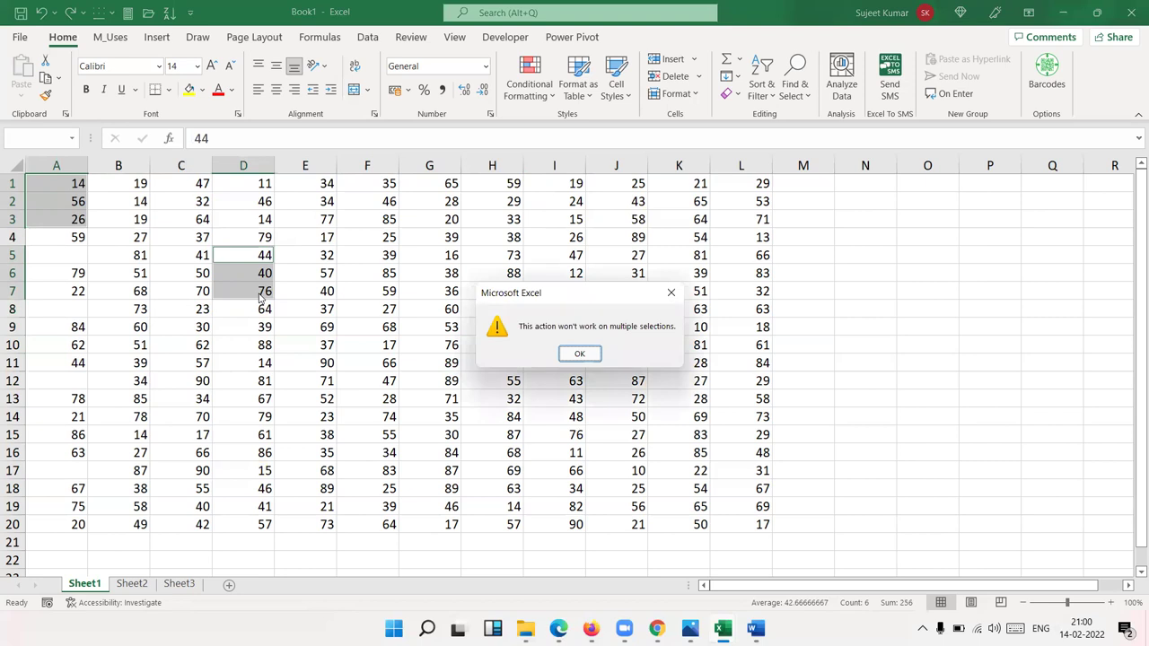
left_click(579, 353)
left_click(94, 233)
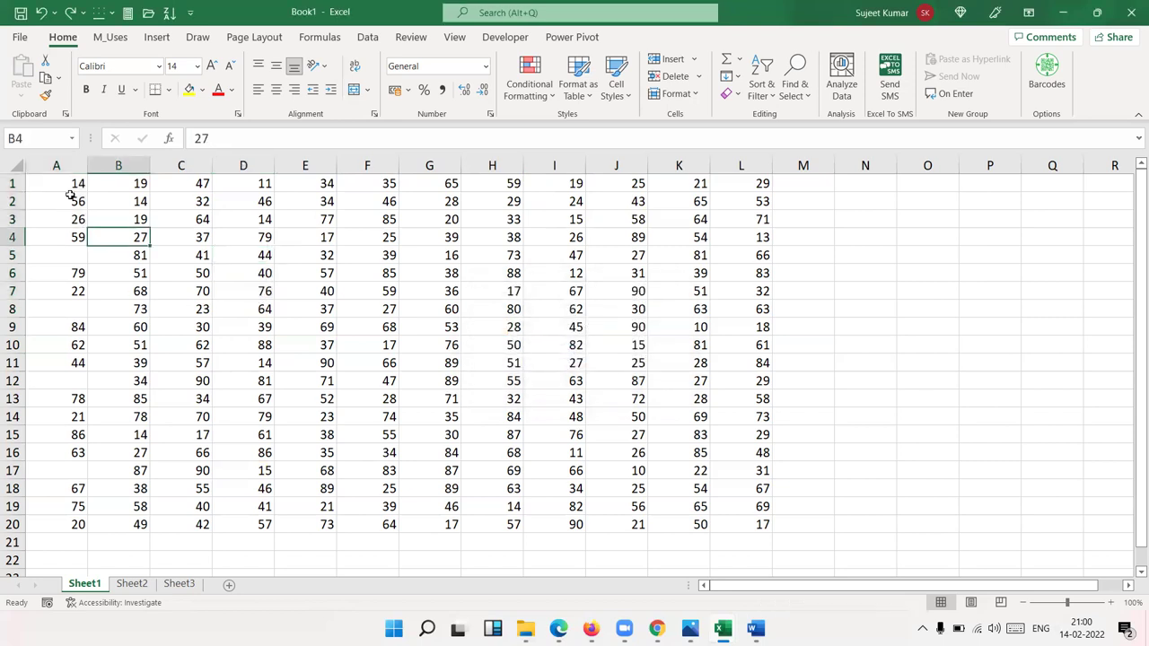
left_click_drag(69, 189, 71, 220)
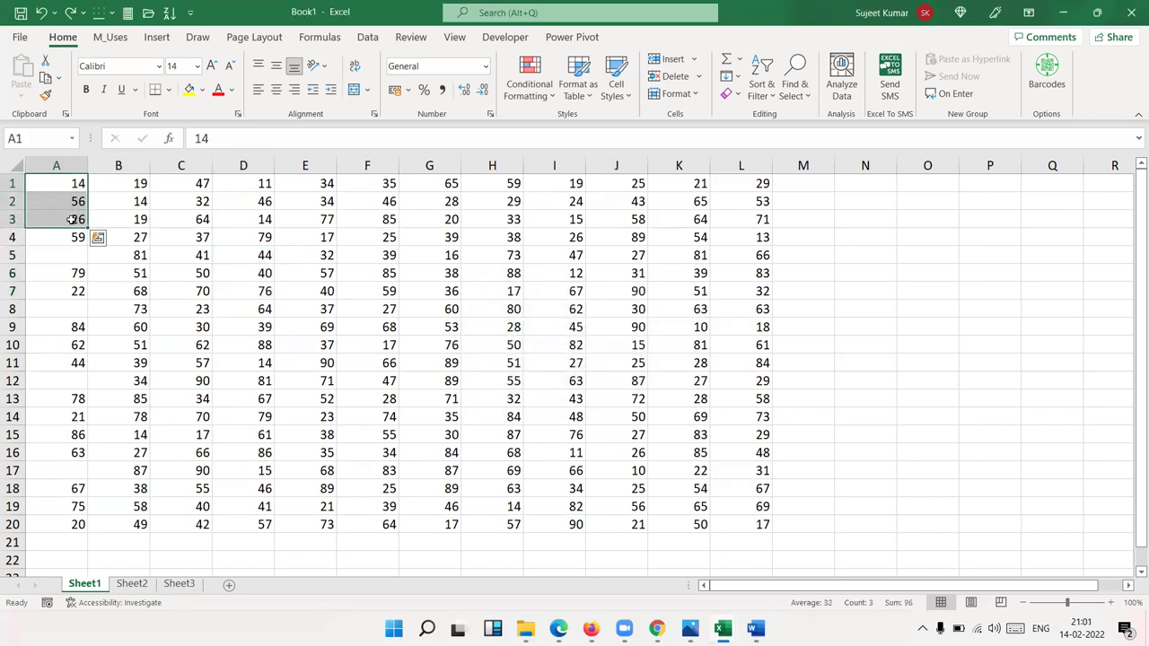
Step: Copy the A1:A3 and D1:D3 blocks, then cancel the copy
left_click_drag(258, 185, 256, 216, "ctrl")
key("ctrl+c")
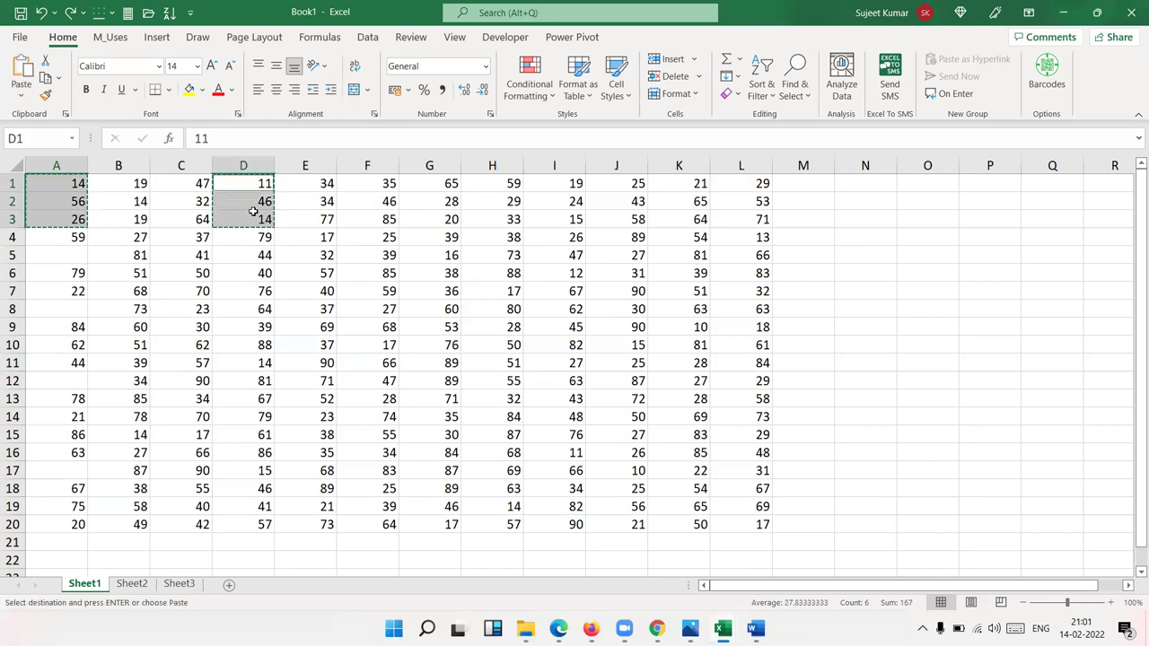
key("Escape")
left_click(254, 273)
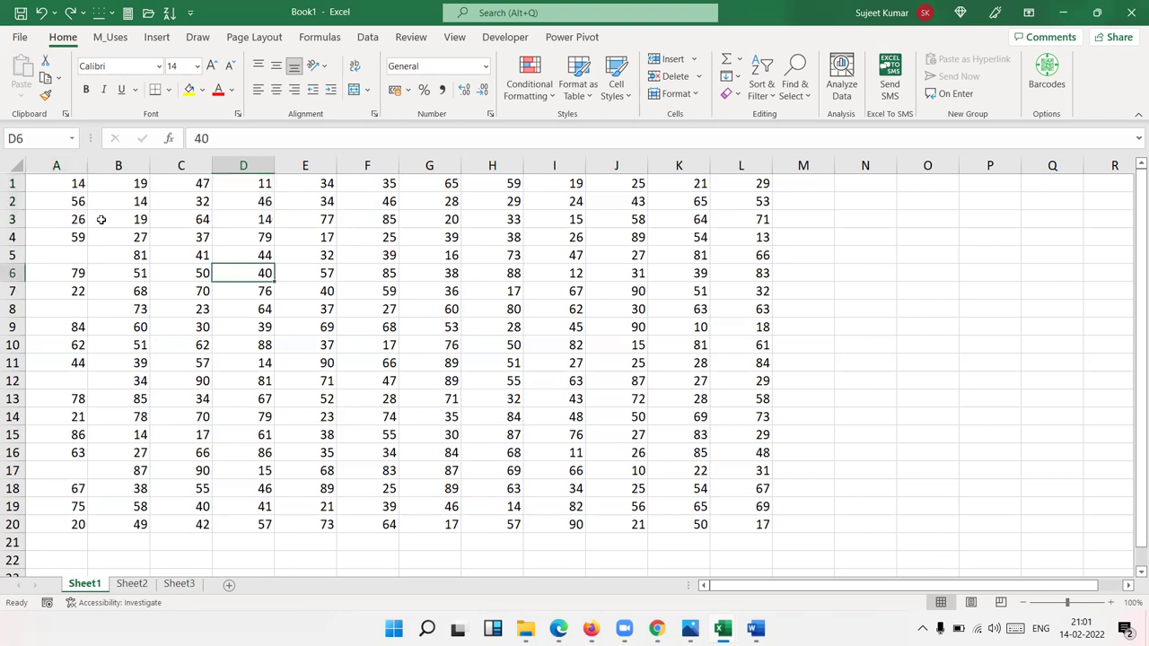
Step: Copy cells A1, D1, F1 and I1 together and pick N5 as the paste destination
left_click(68, 187)
left_click(253, 186, "ctrl")
left_click(366, 185, "ctrl")
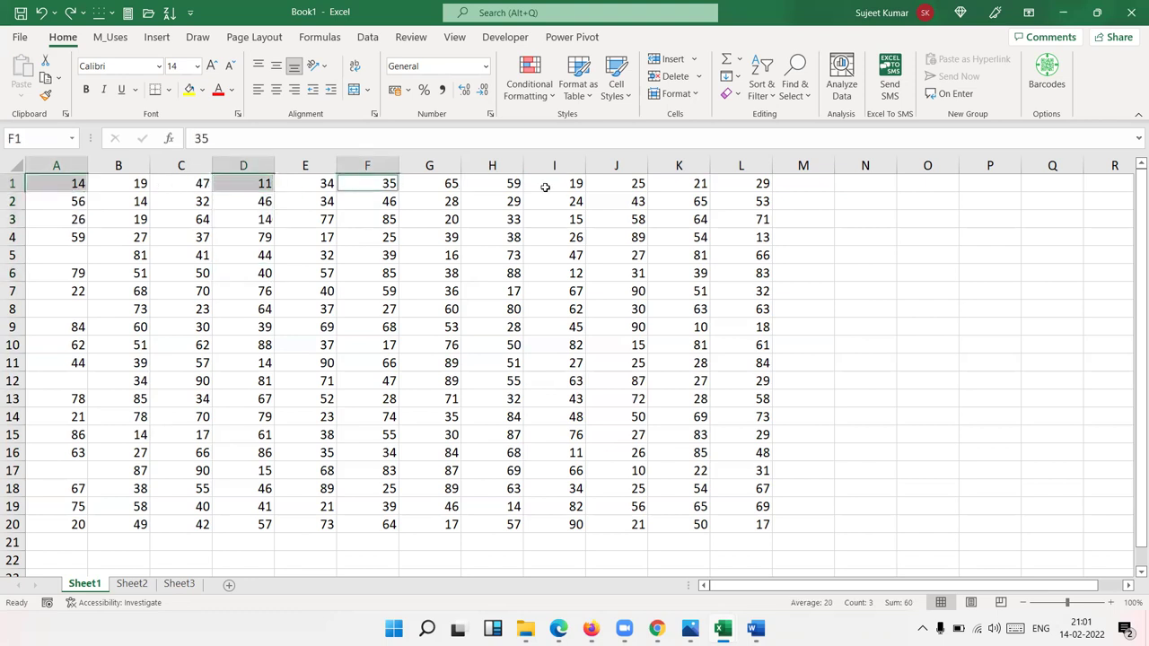
left_click(548, 185, "ctrl")
key("ctrl+c")
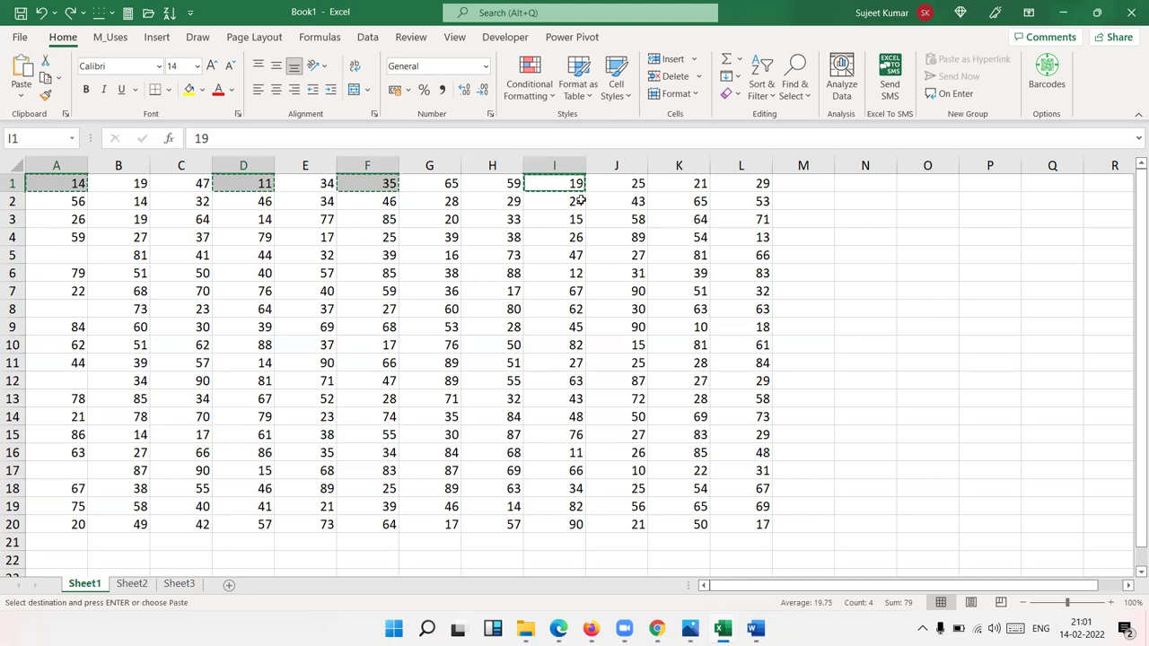
left_click(857, 253)
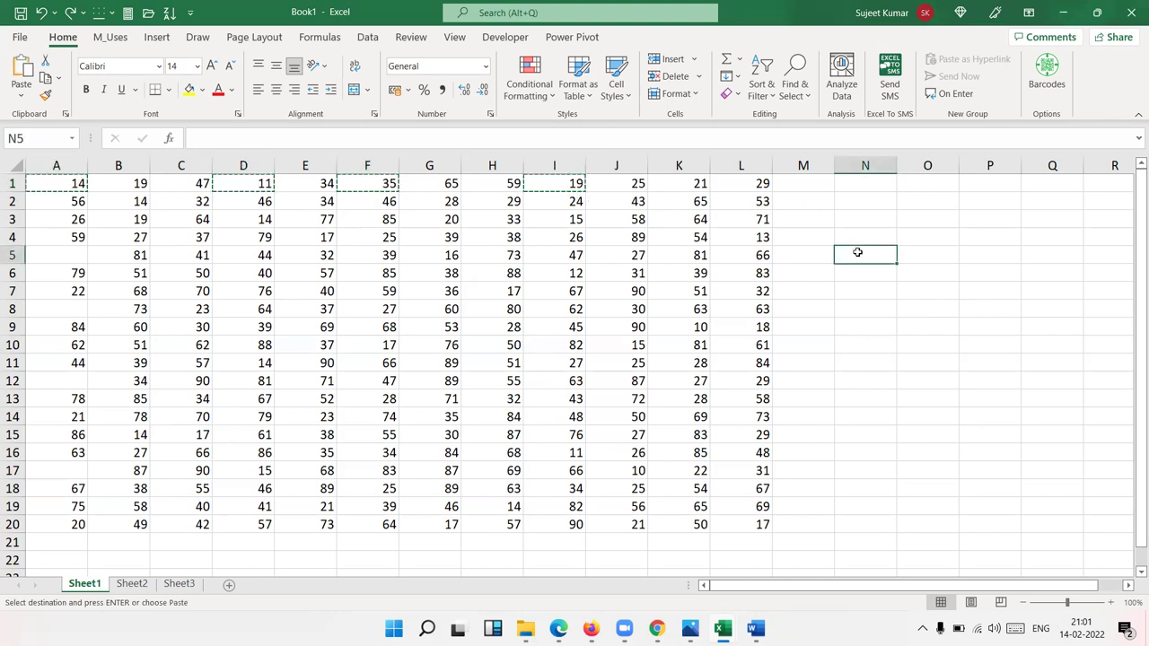
Step: Paste 14, 11, 35 and 19 into N5:Q5, clear N4:Q7, then start new workbook Book2
key("ctrl+v")
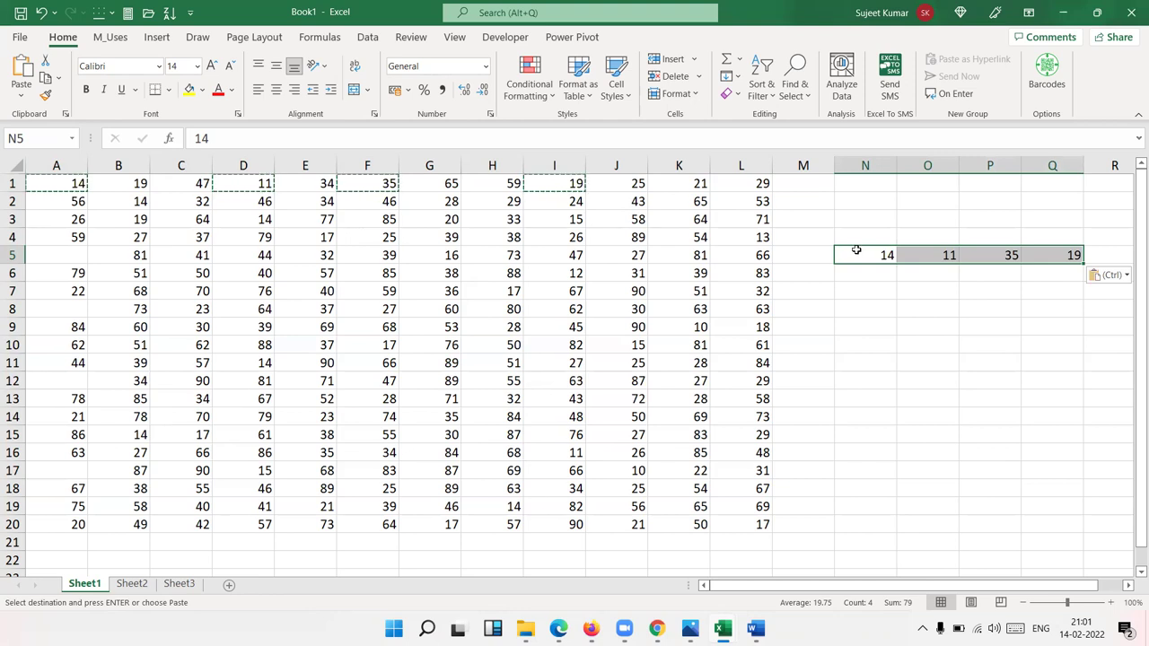
key("Escape")
left_click(861, 285)
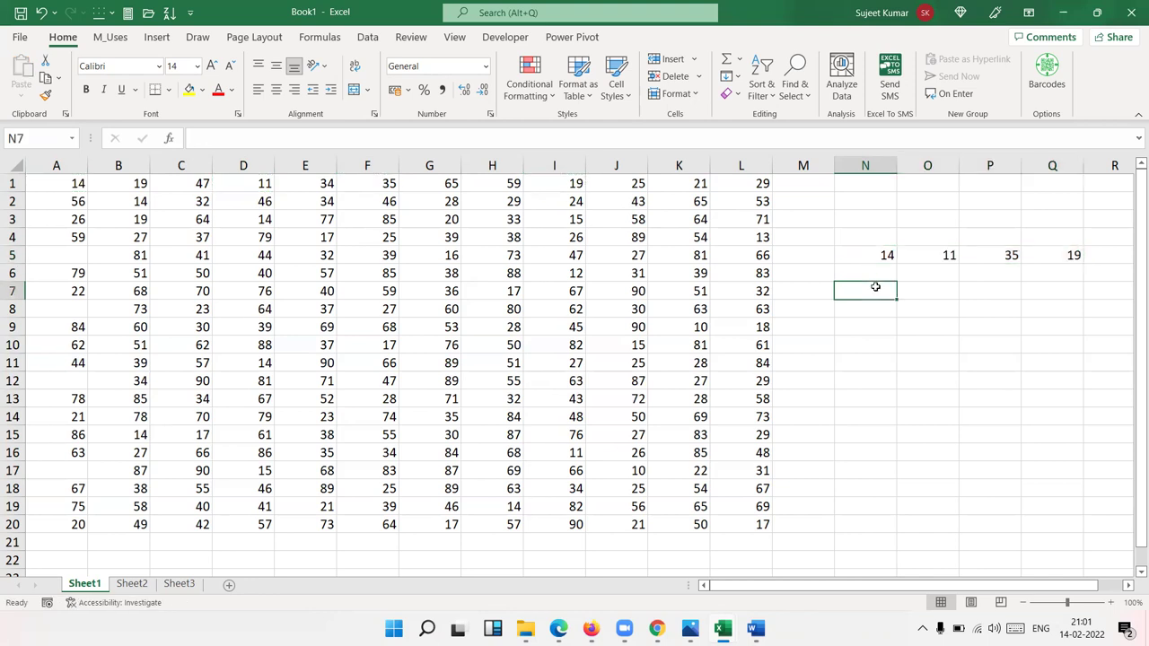
left_click_drag(859, 235, 1052, 296)
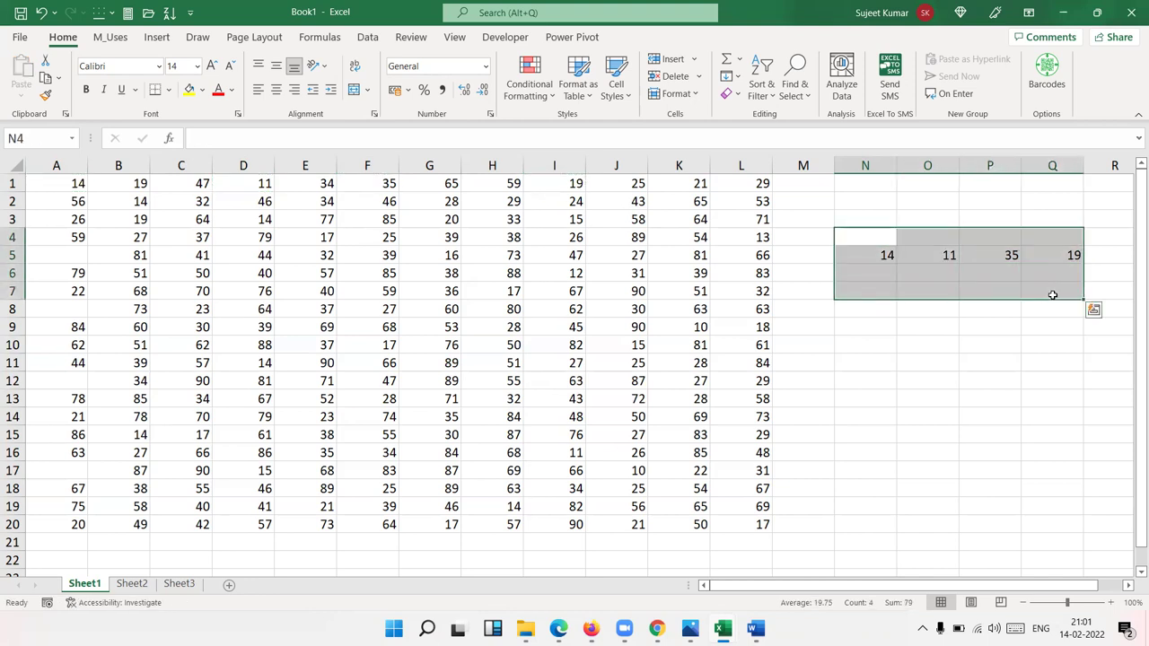
key("Delete")
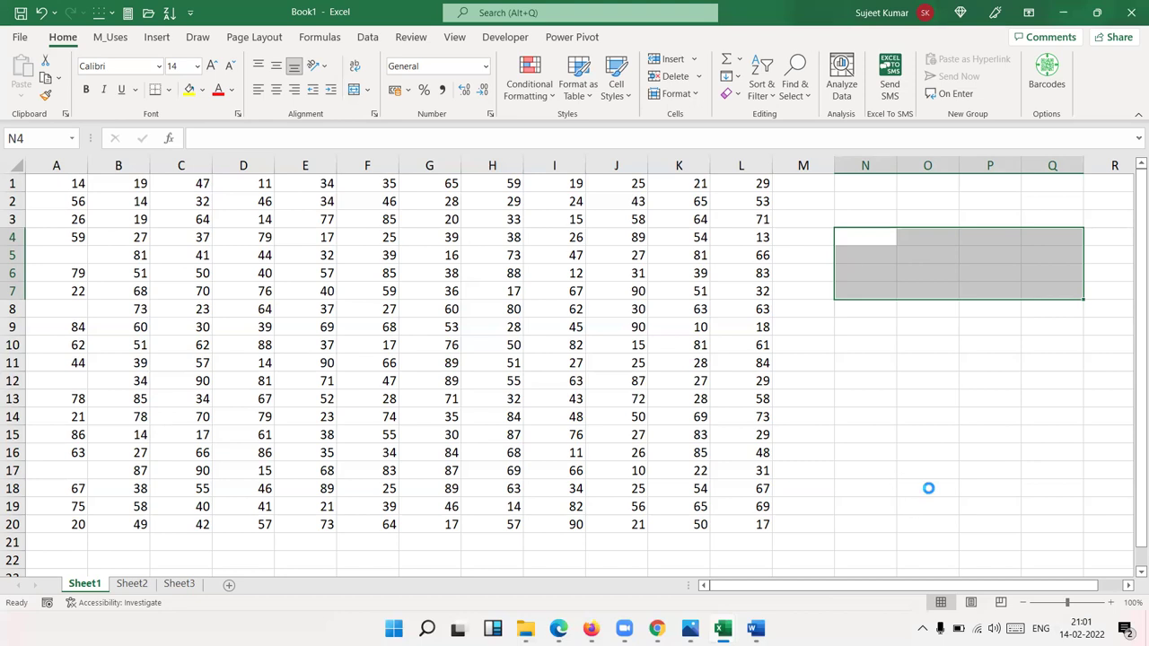
key("ctrl+n")
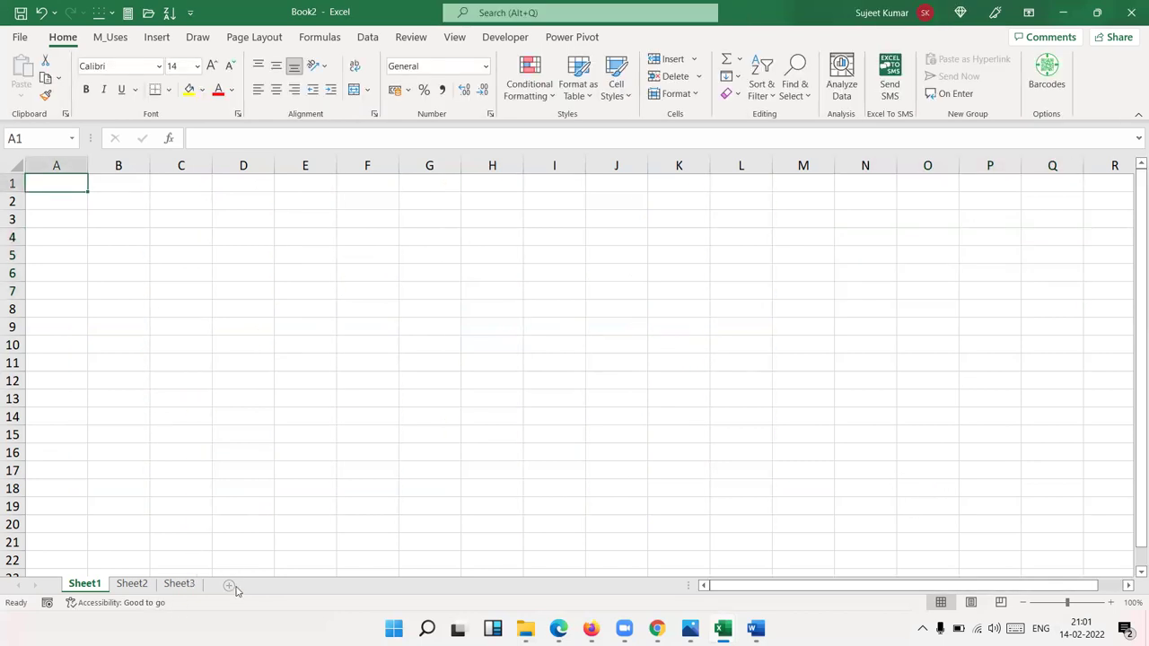
Step: Add Sheet4, Sheet5 and Sheet6, then cycle through all six sheets back to Sheet1
left_click(230, 585)
left_click(324, 586)
left_click(330, 591)
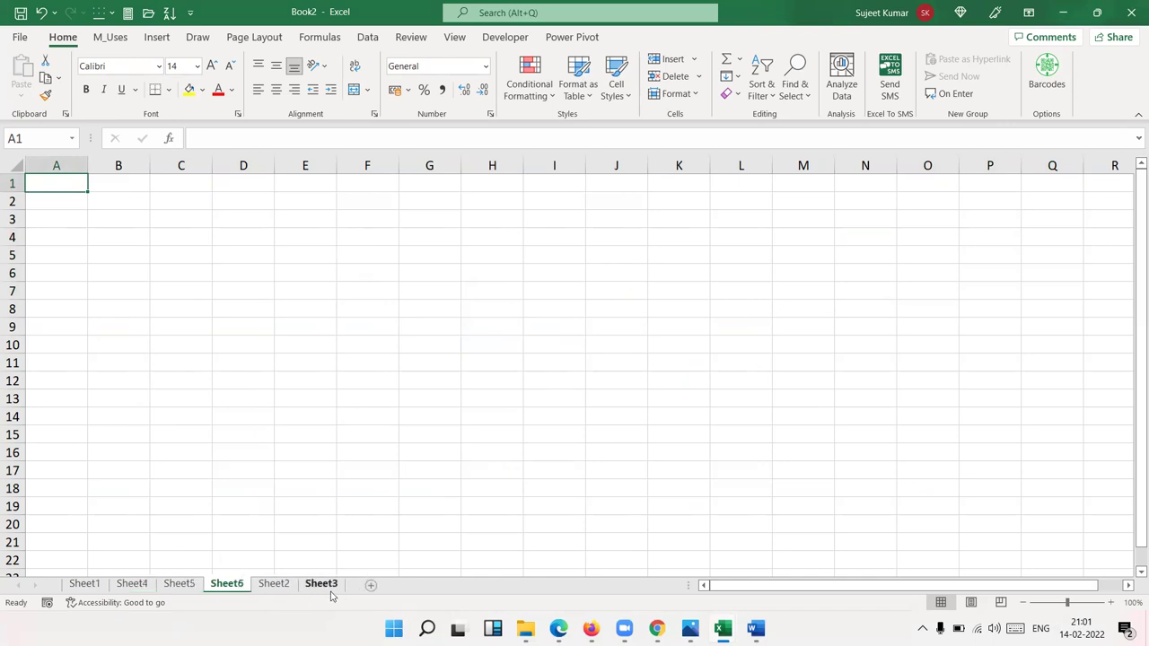
left_click(84, 583)
left_click(131, 583)
left_click(178, 583)
left_click(227, 585)
left_click(320, 584)
left_click(272, 584)
left_click(227, 583)
left_click(131, 583)
left_click(85, 584)
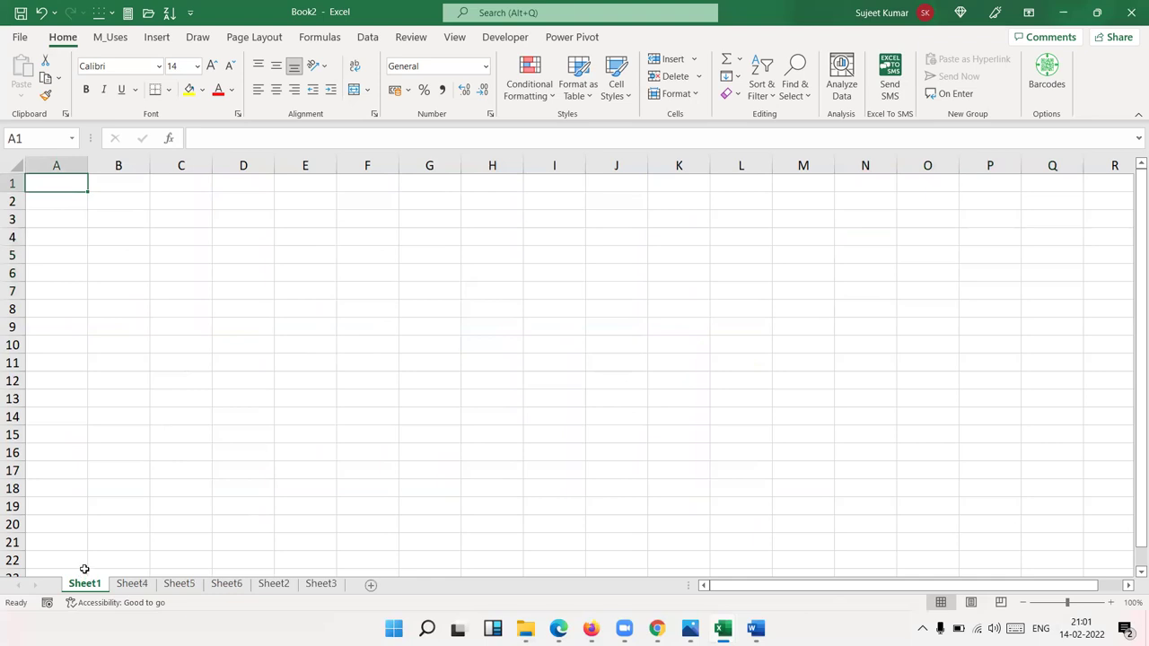
Step: With A2 selected on Sheet1, group all six sheets through Sheet3
left_click(83, 207)
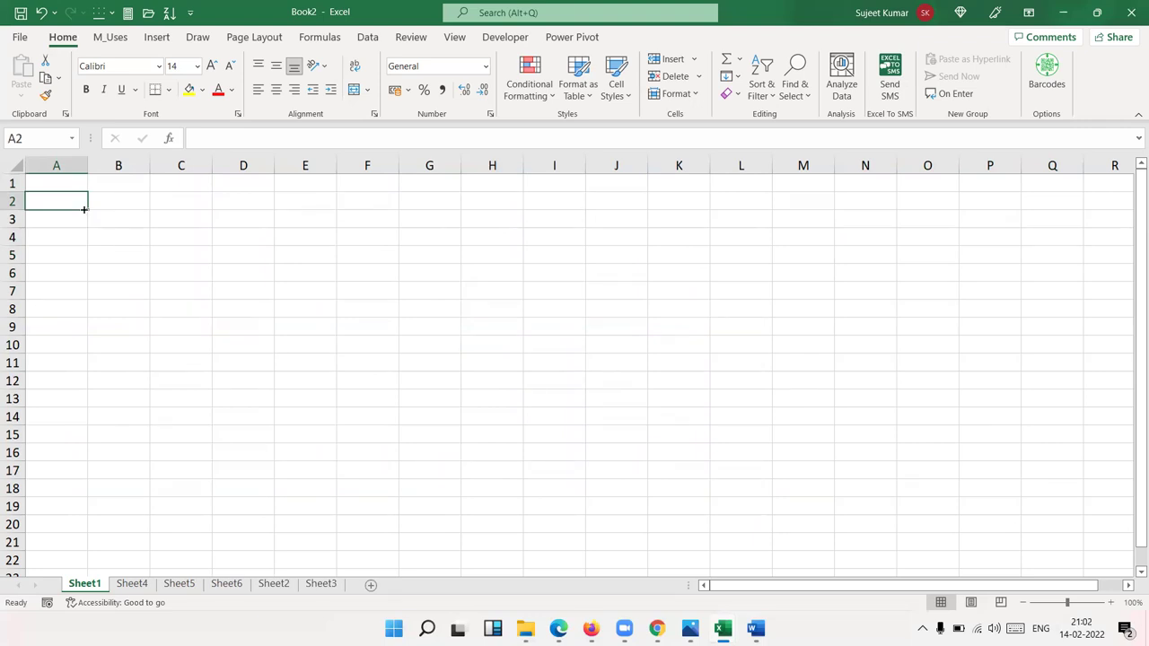
left_click(99, 213)
left_click(92, 203)
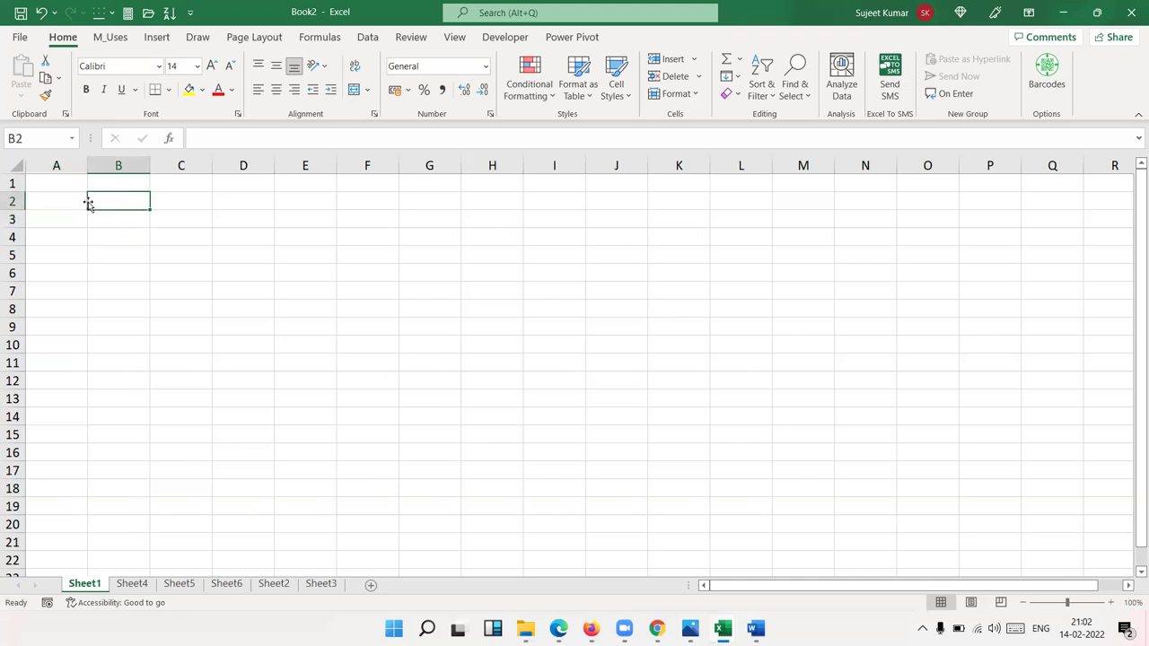
left_click(85, 201)
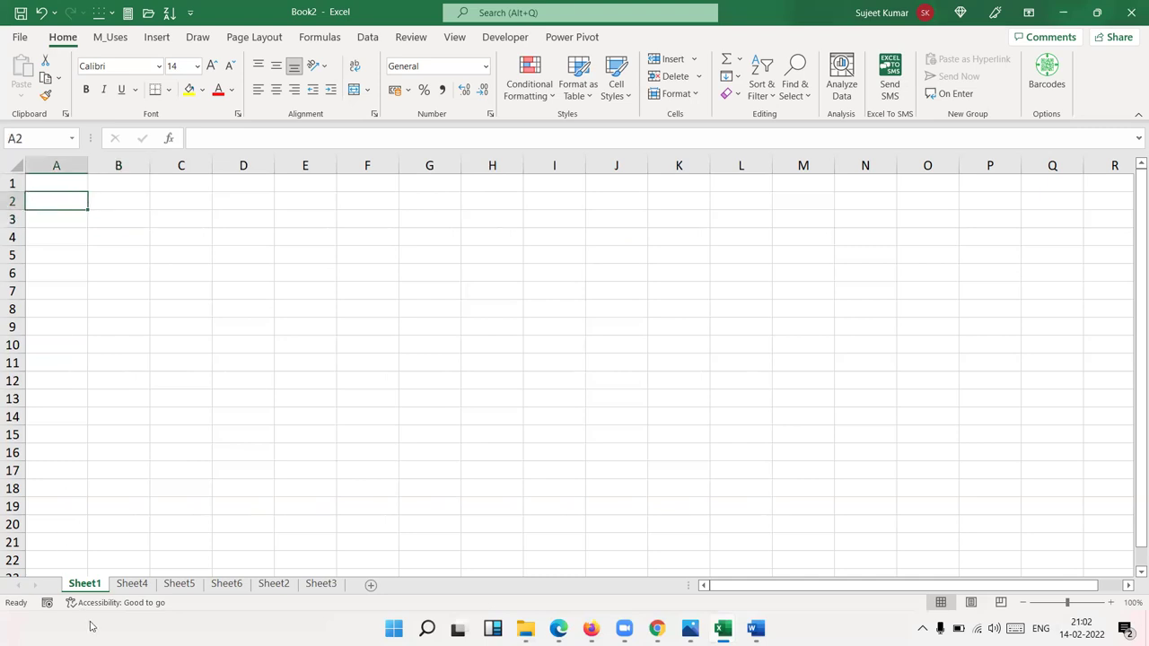
left_click(322, 586, "shift")
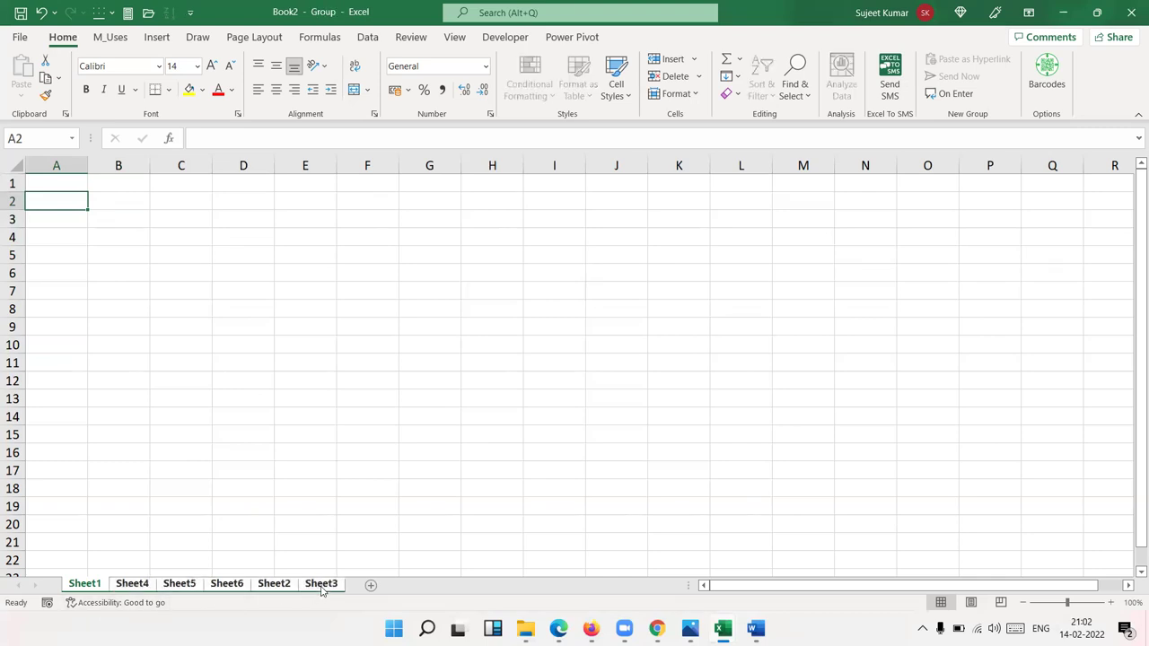
left_click(132, 589)
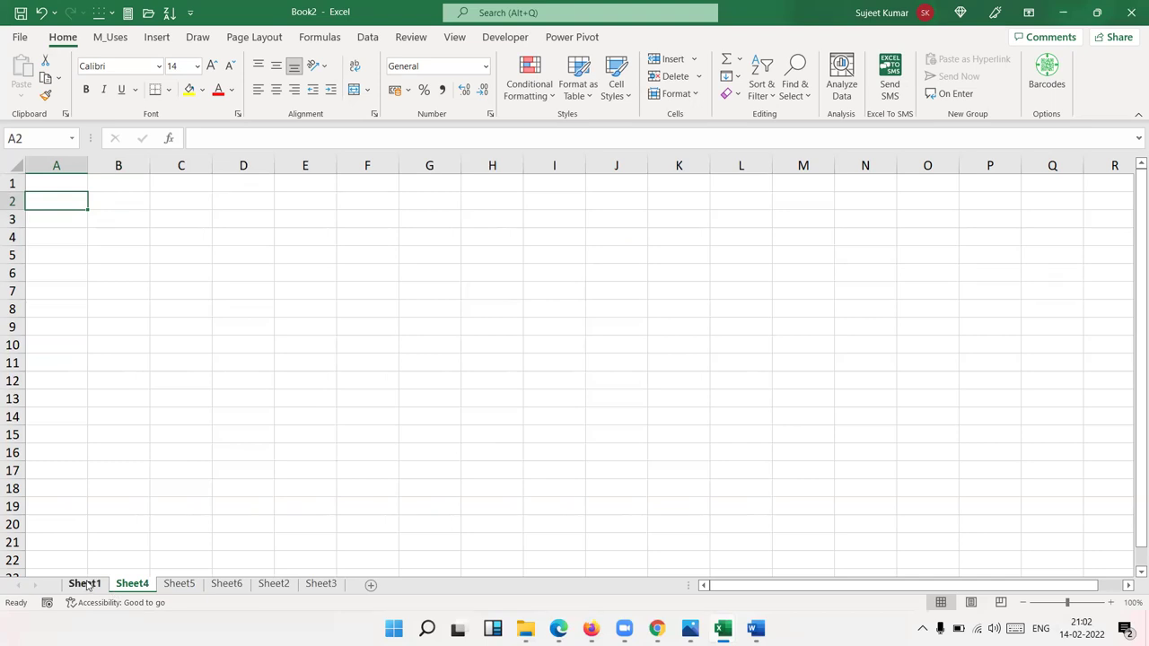
left_click(87, 586)
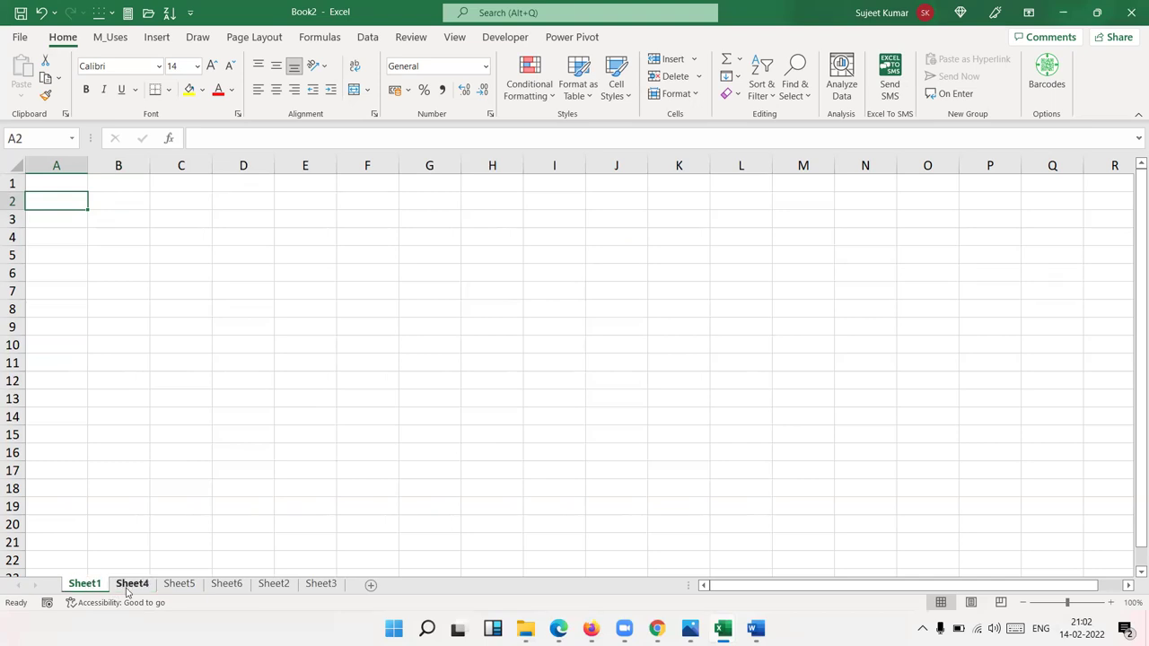
left_click(334, 585, "shift")
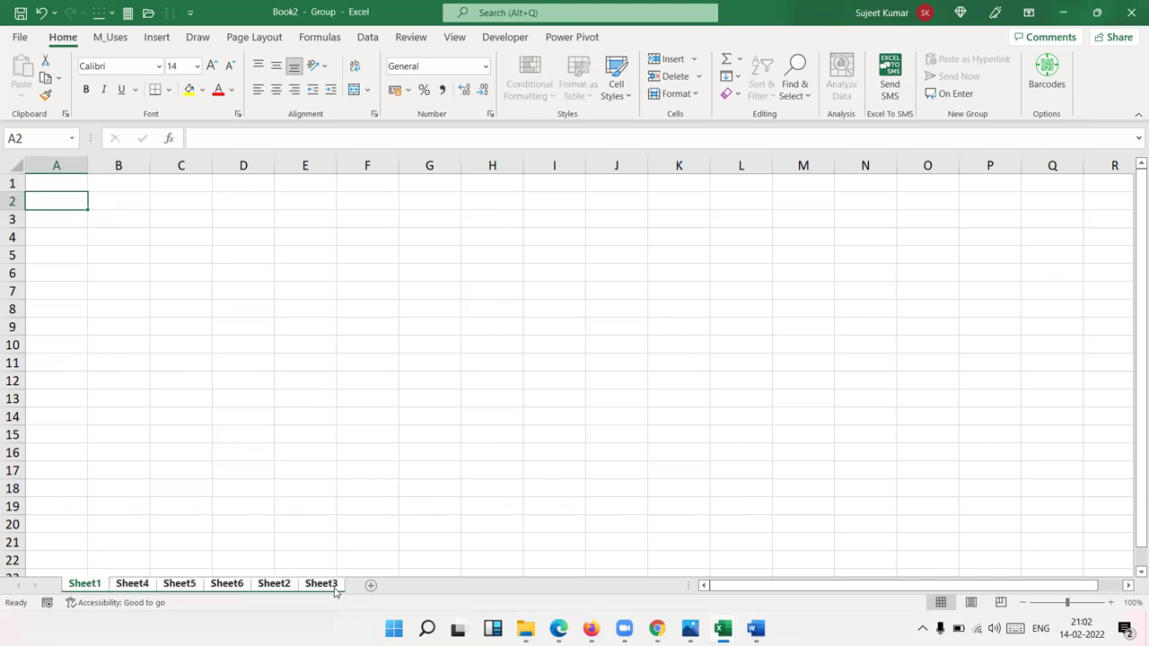
left_click(231, 586)
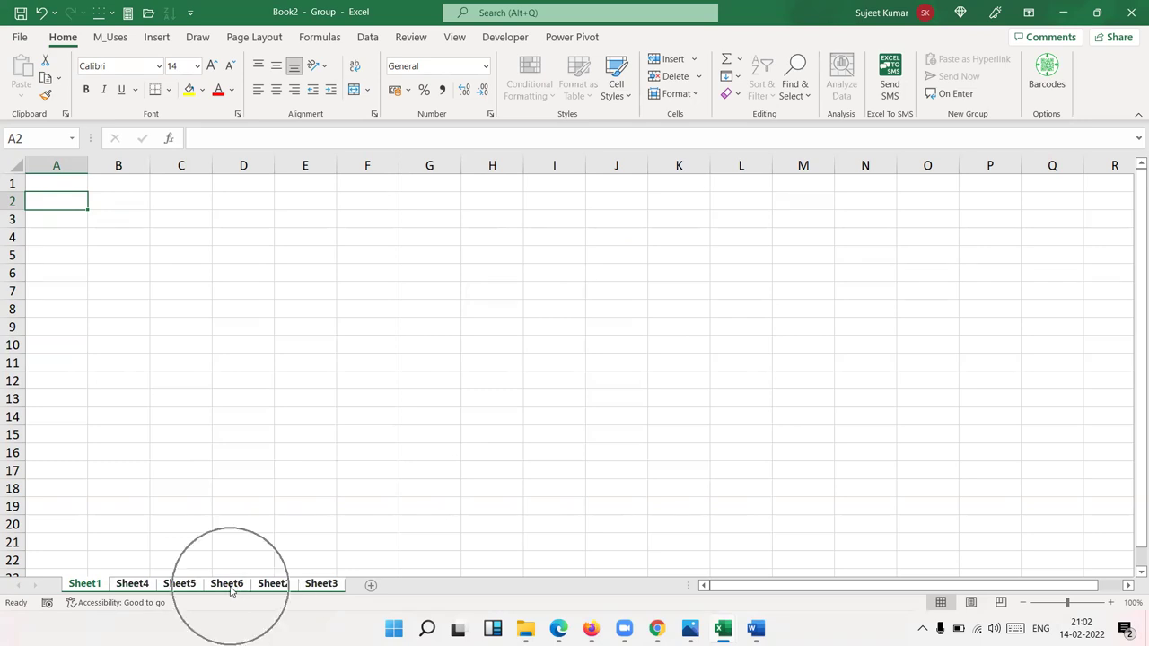
left_click(304, 14)
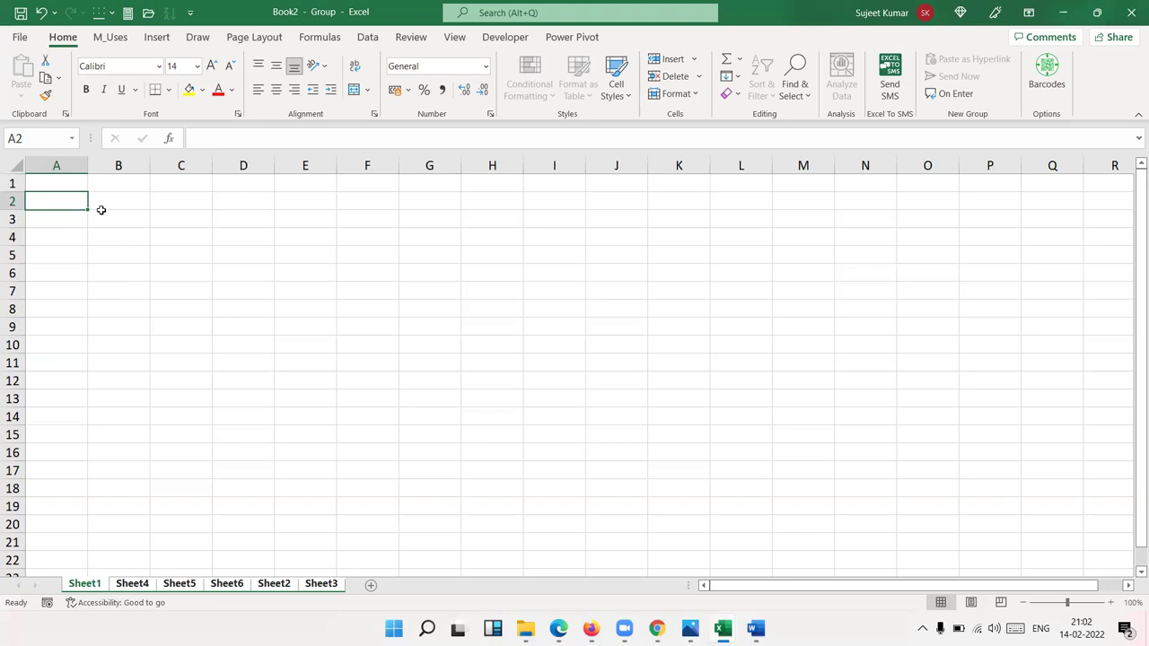
Step: Enter Total in A2 and today's date 14-02-2022 in B2 on the grouped sheets
type("Tota")
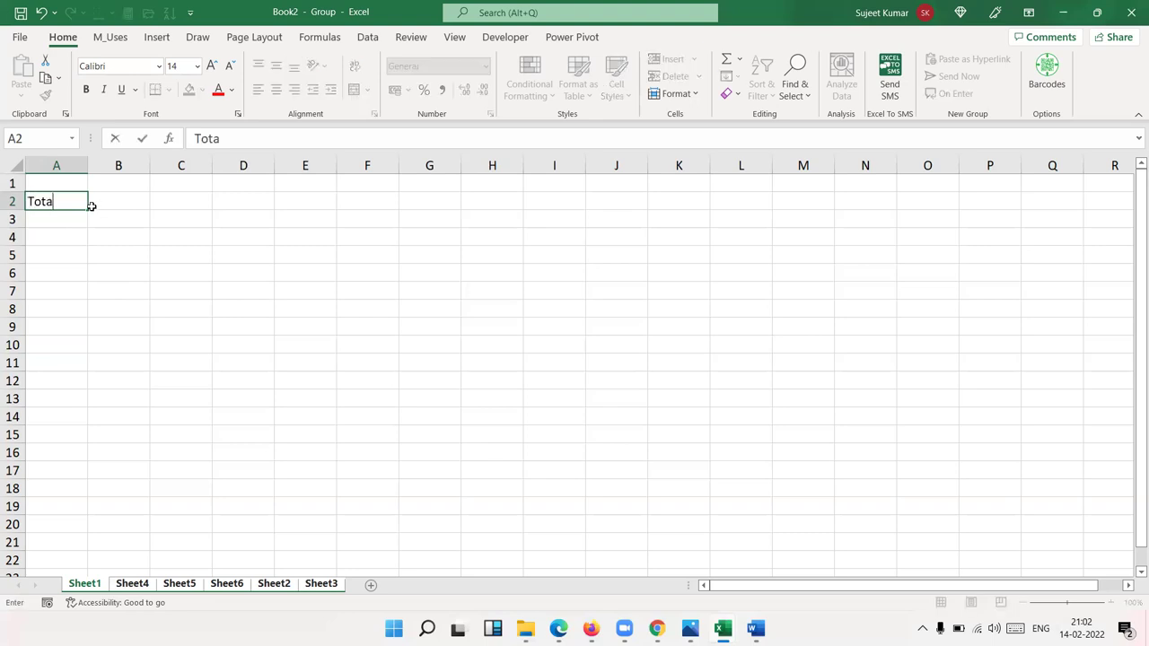
type("l")
key("Tab")
type("`")
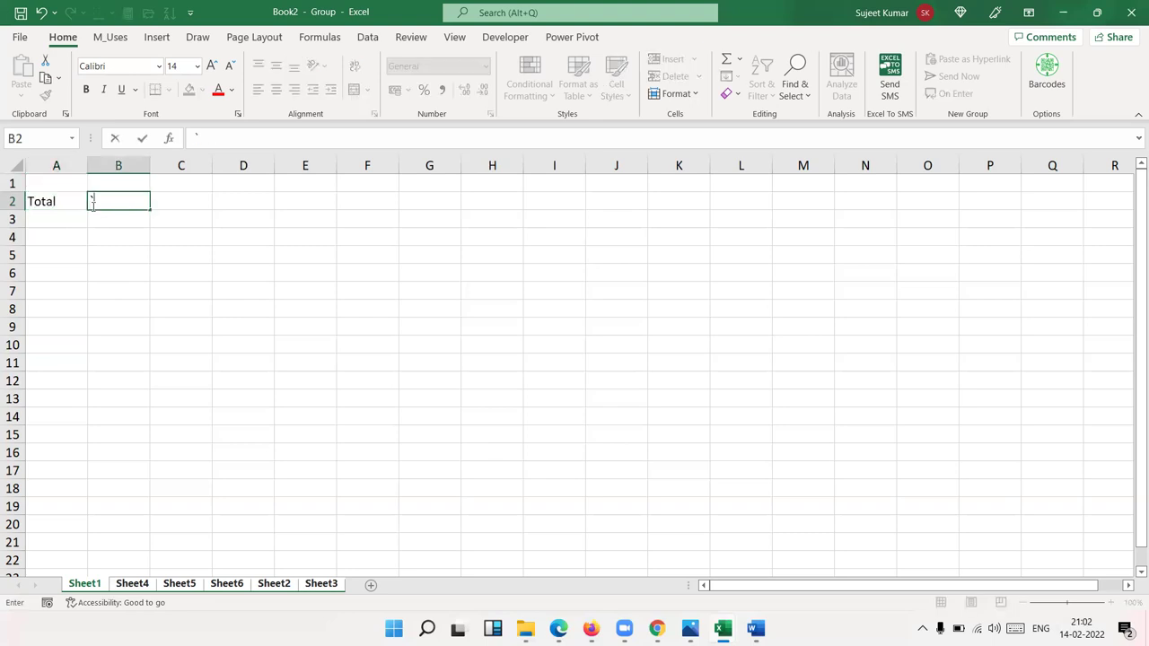
key("Escape")
key("ctrl+semicolon")
key("Return")
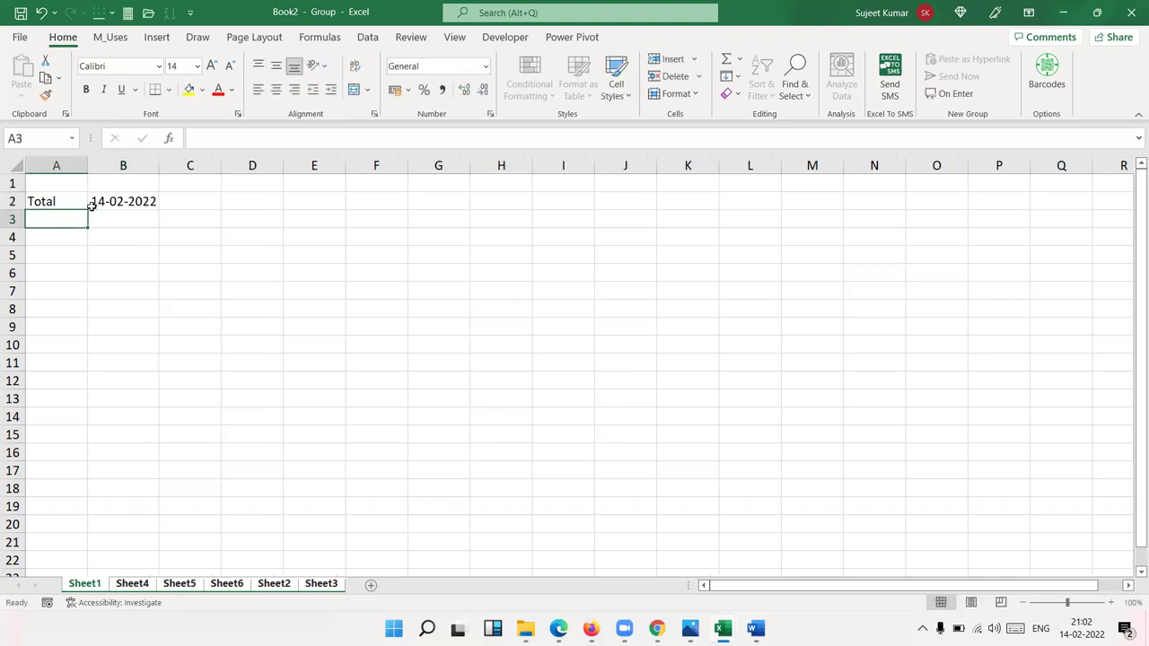
Step: Ungroup the sheets and check each one, returning to Sheet1 at cell A5
left_click(143, 585)
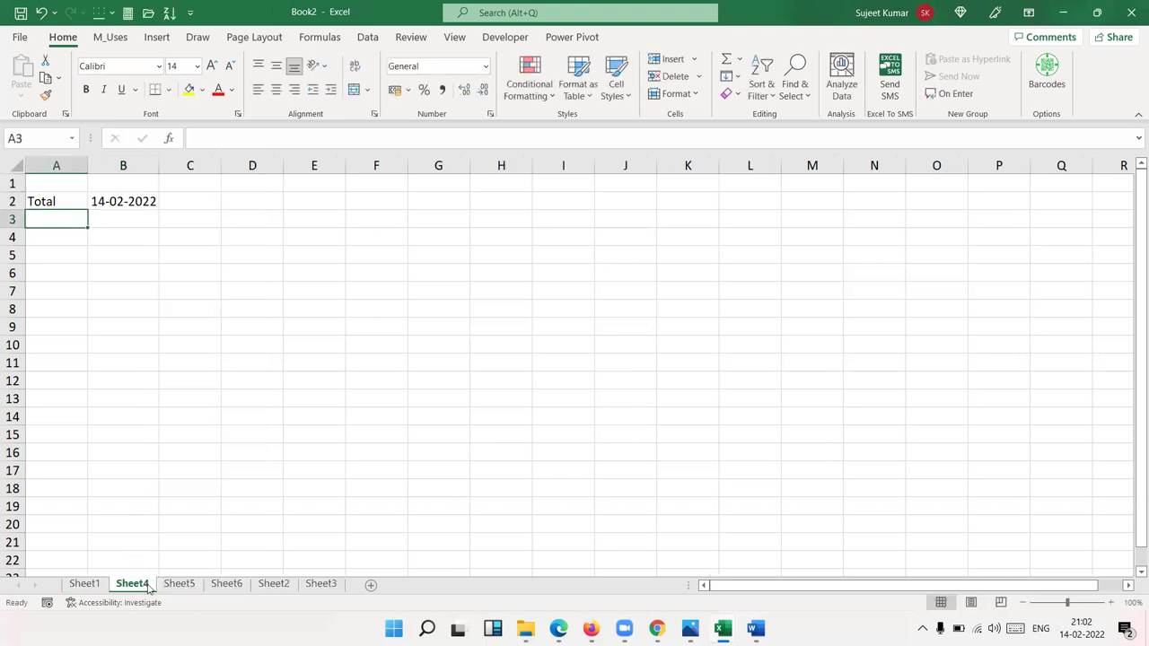
left_click(194, 589)
left_click(235, 589)
left_click(271, 589)
left_click(321, 587)
left_click(273, 587)
left_click(228, 587)
left_click(132, 585)
left_click(73, 585)
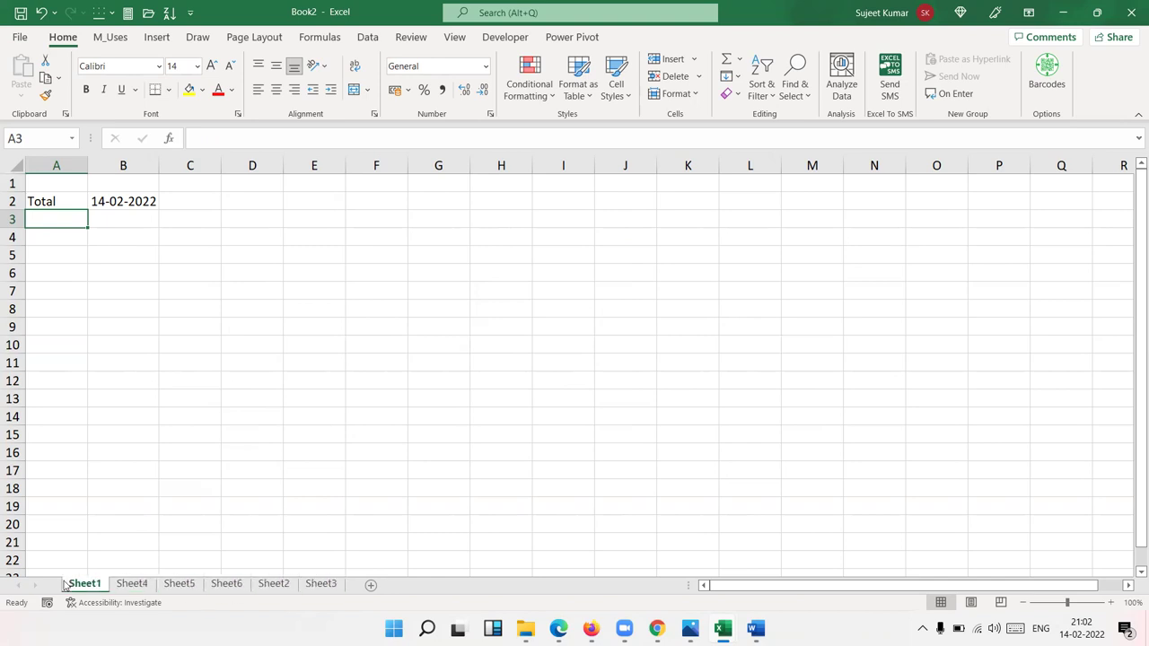
left_click(77, 255)
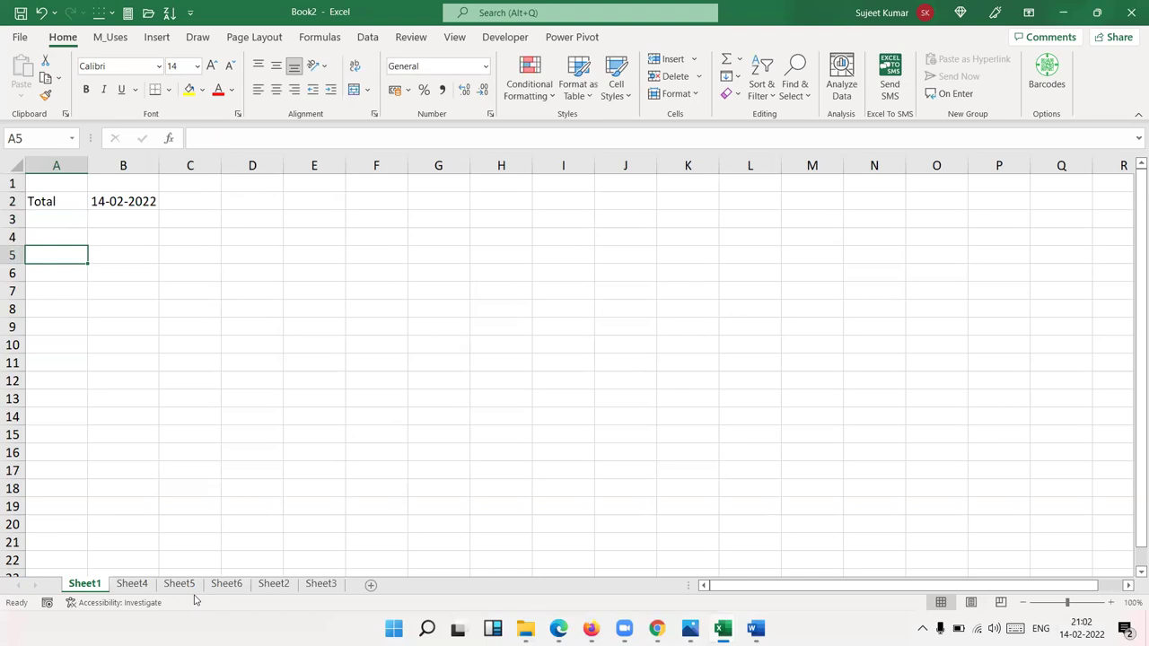
Step: Group Sheet1 with Sheet5 and Sheet2 for simultaneous editing
left_click(192, 586, "ctrl")
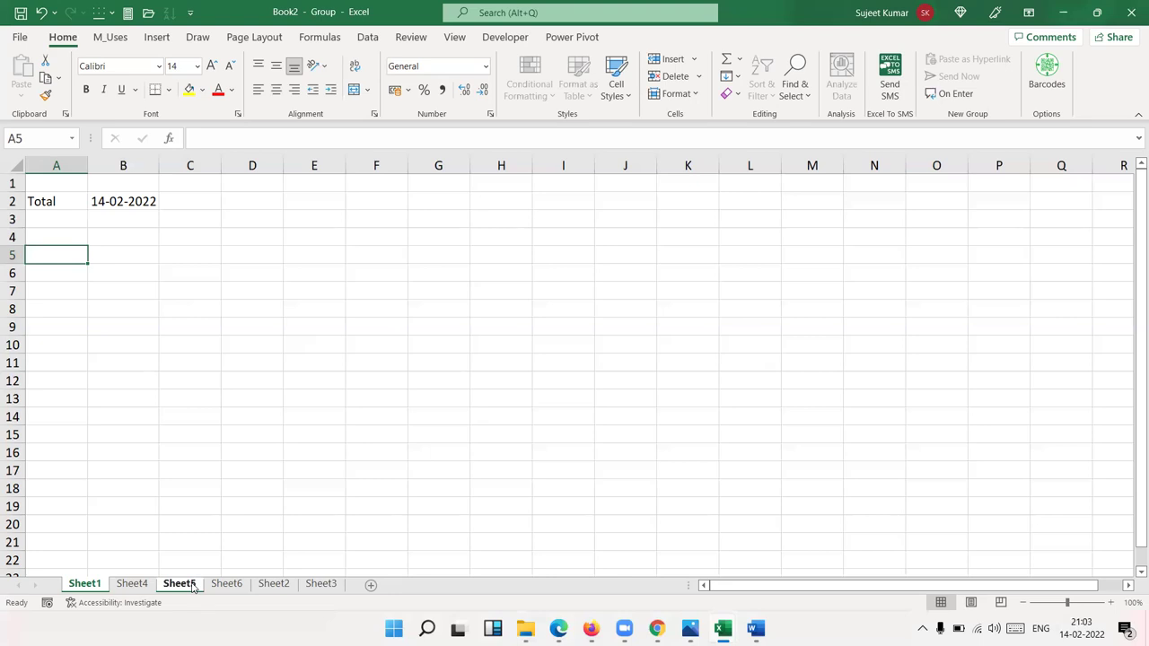
left_click(274, 585, "ctrl")
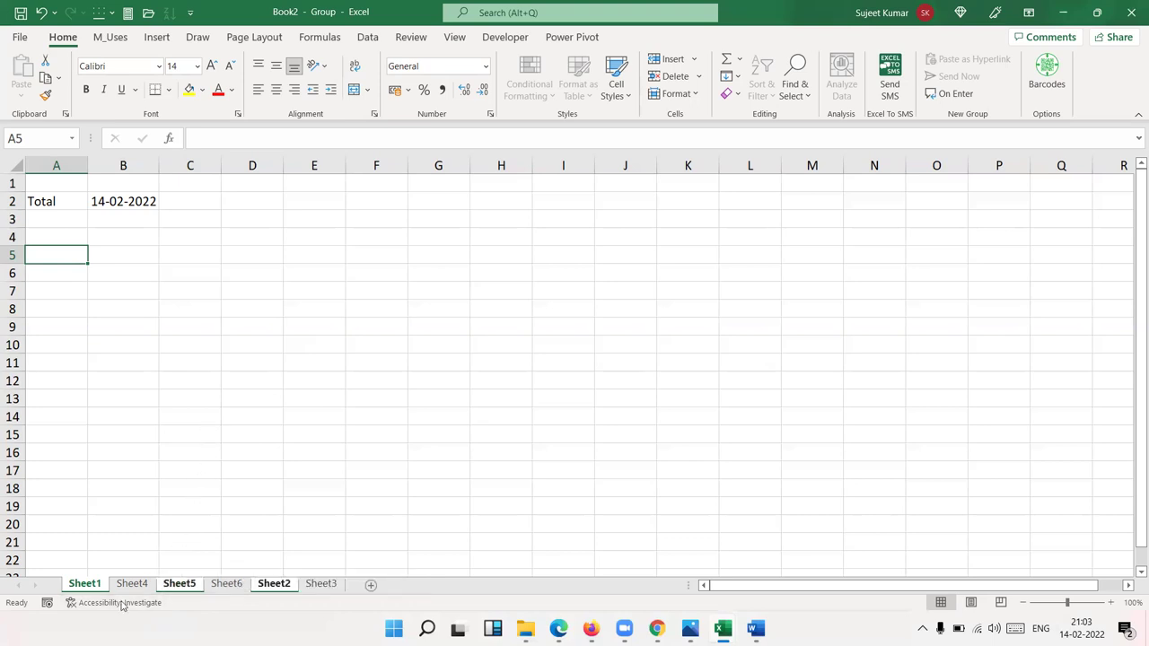
left_click(130, 586)
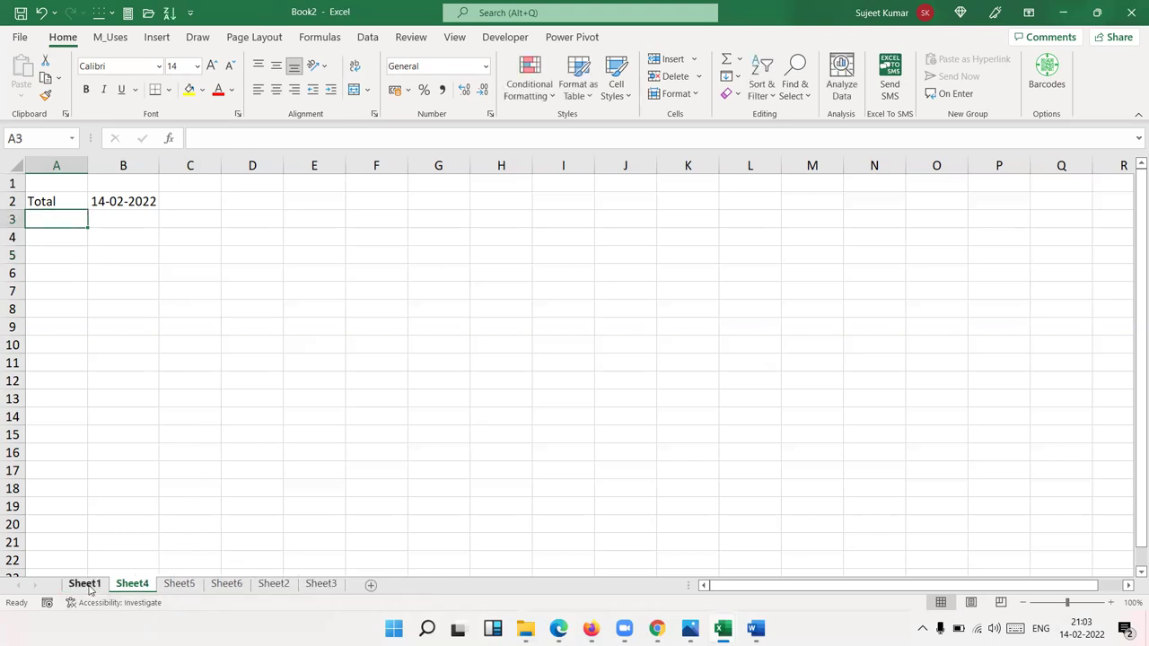
left_click(89, 588)
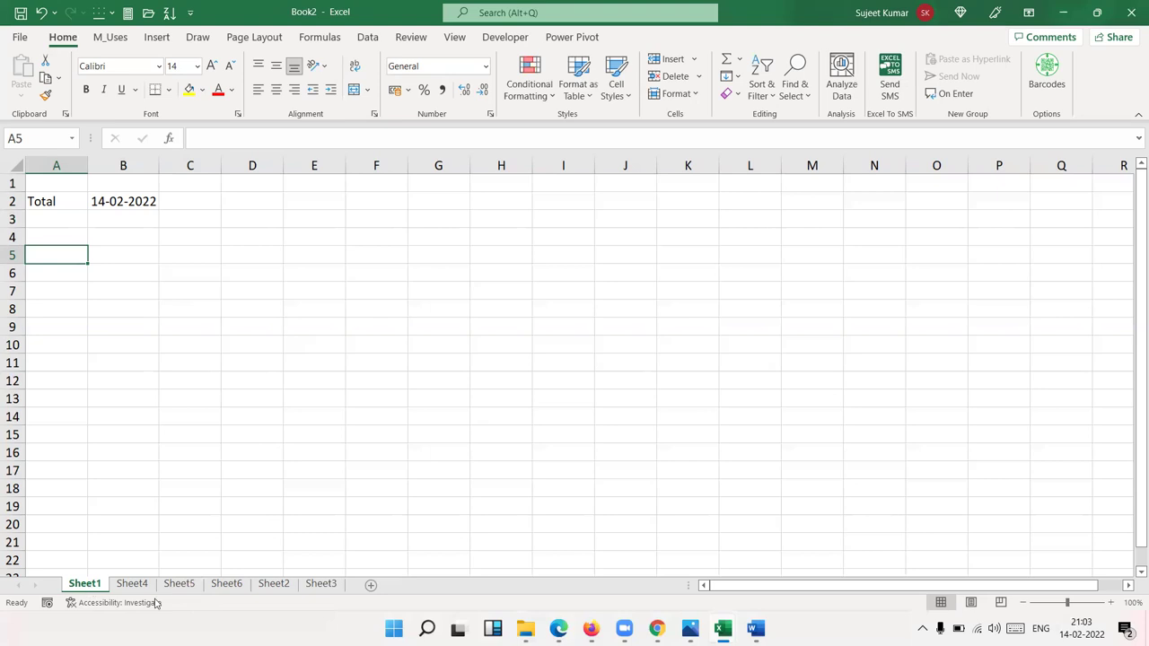
left_click(190, 594, "ctrl")
left_click(278, 592, "ctrl")
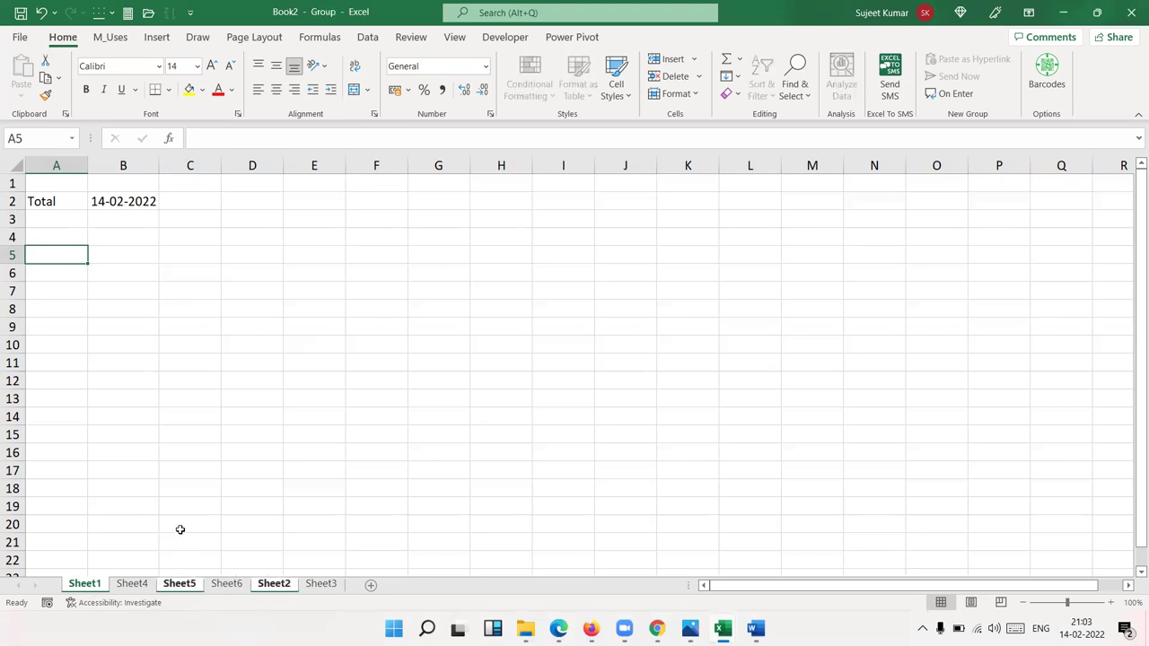
Step: Enter 'Time' in A5 and the current time (21:03) in B5, then fill A5:B5 yellow
type("Time")
key("Tab")
key("ctrl+shift+semicolon")
key("Return")
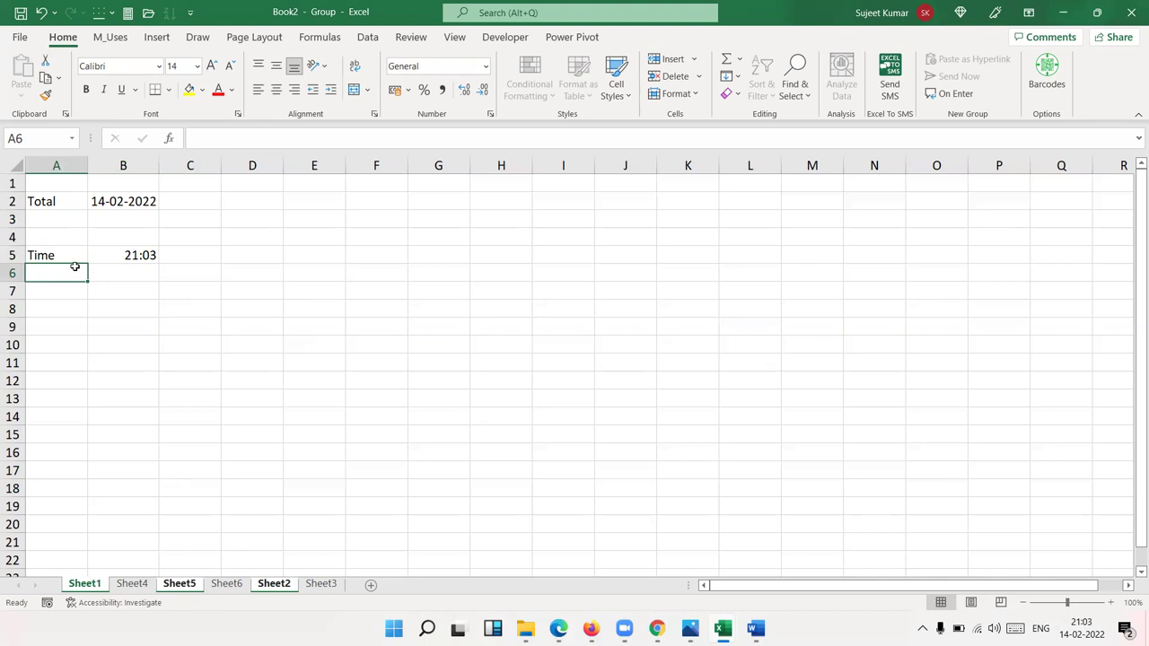
left_click_drag(82, 252, 109, 254)
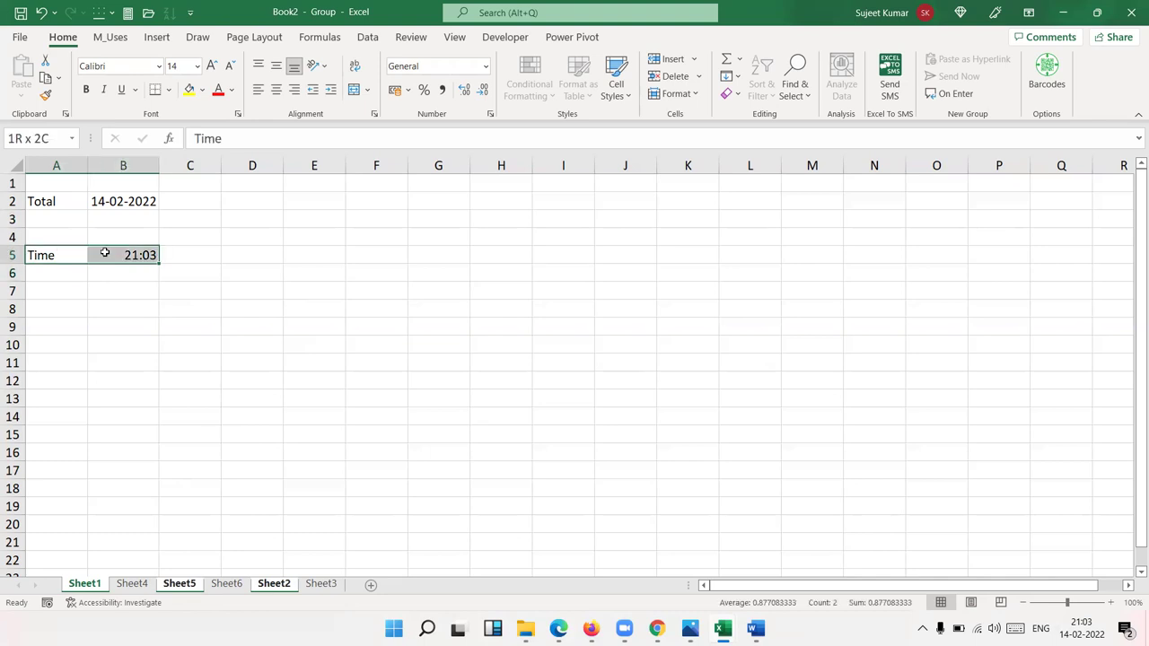
left_click(189, 89)
left_click(224, 308)
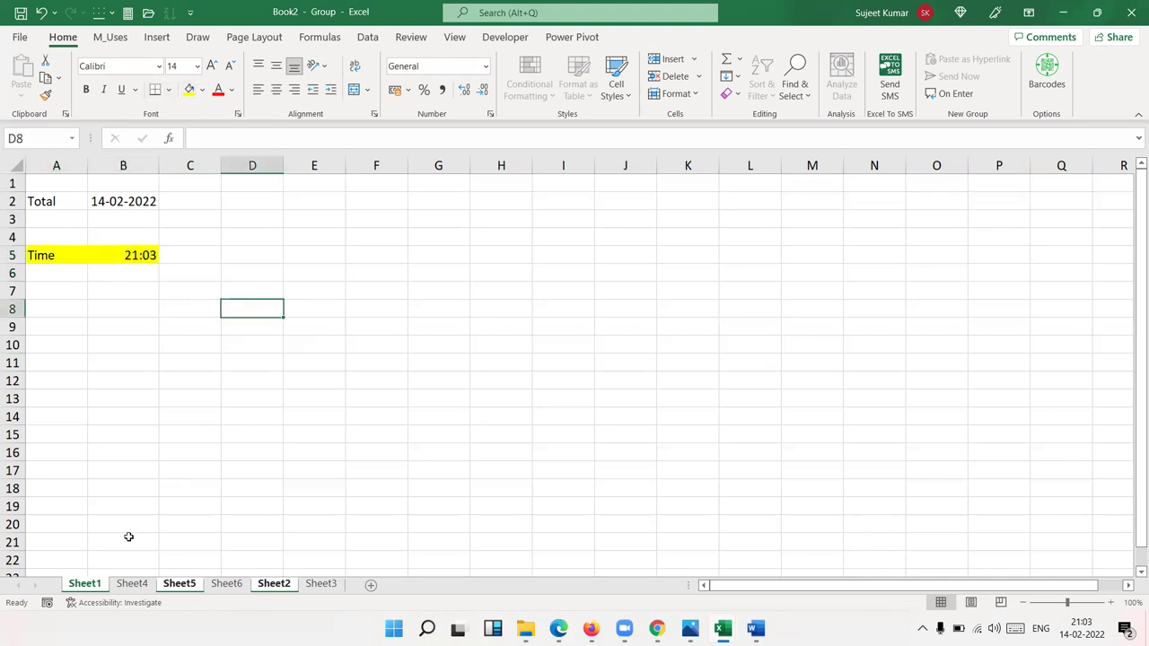
Step: Check each sheet tab: only Sheet1, Sheet5 and Sheet2 show the yellow Time row
left_click(134, 585)
left_click(182, 585)
left_click(226, 585)
left_click(267, 585)
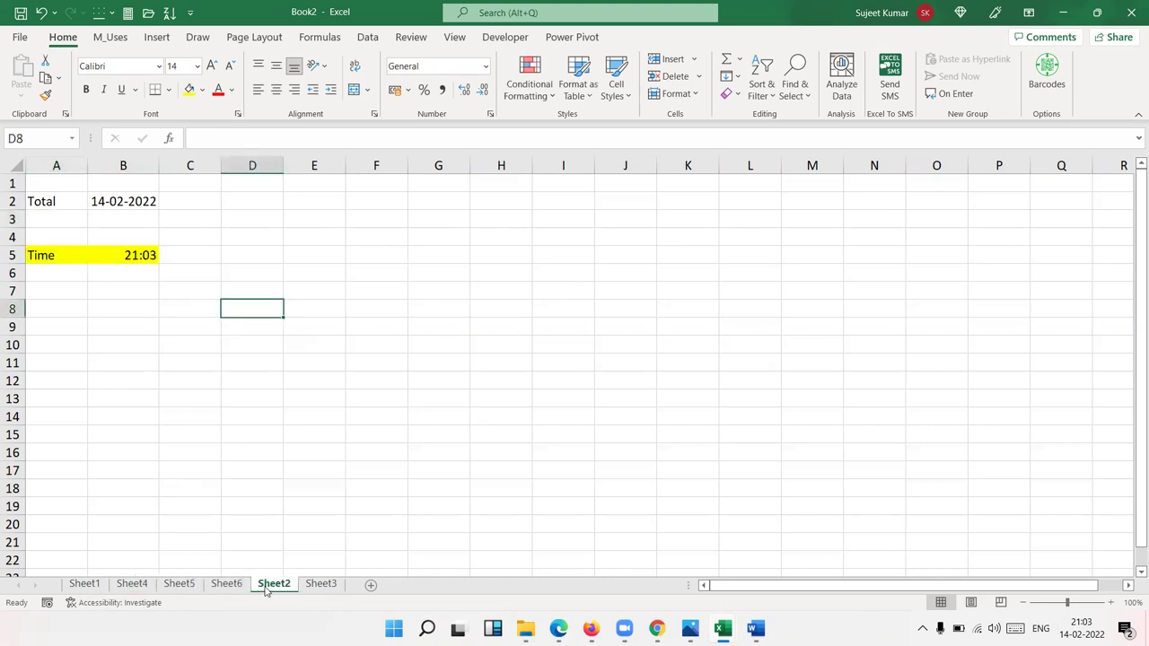
left_click(321, 585)
left_click(272, 586)
left_click(226, 584)
left_click(180, 585)
left_click(133, 584)
left_click(86, 584)
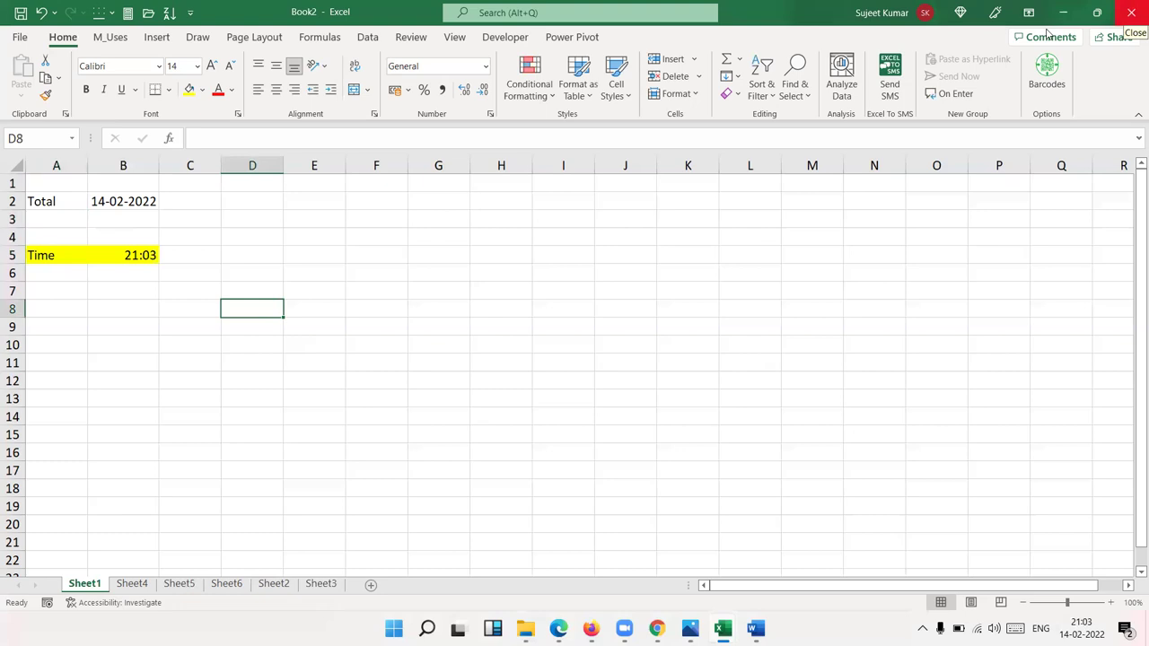
Step: Close the Book2 window and discard its changes with Don't Save
left_click(1131, 12)
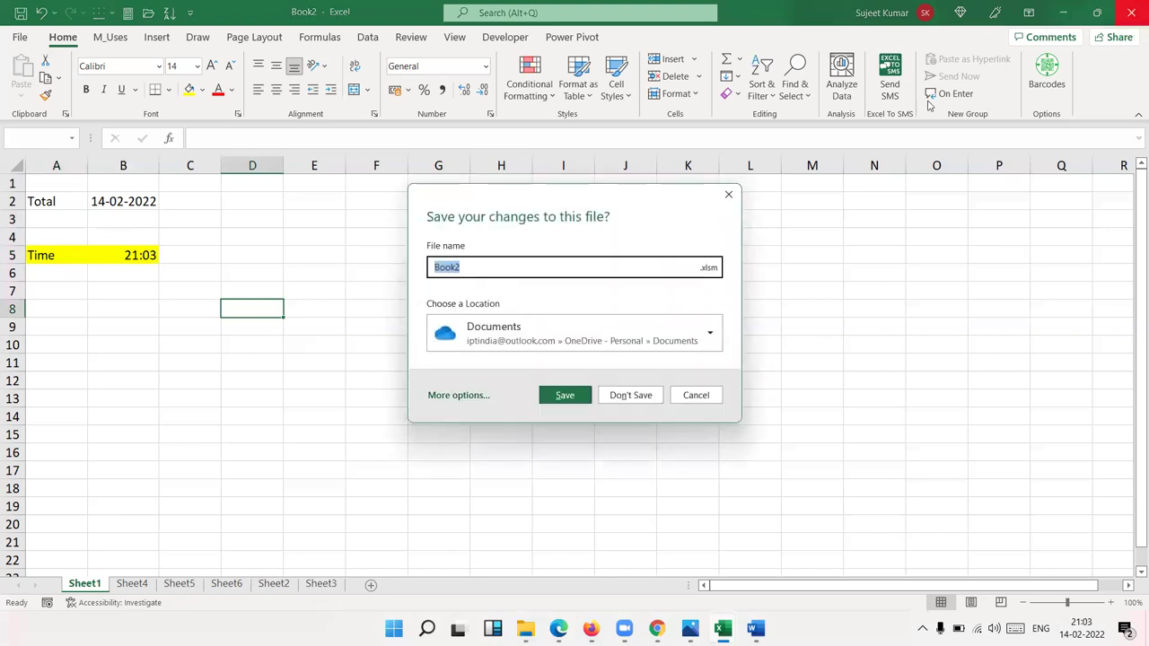
left_click(648, 397)
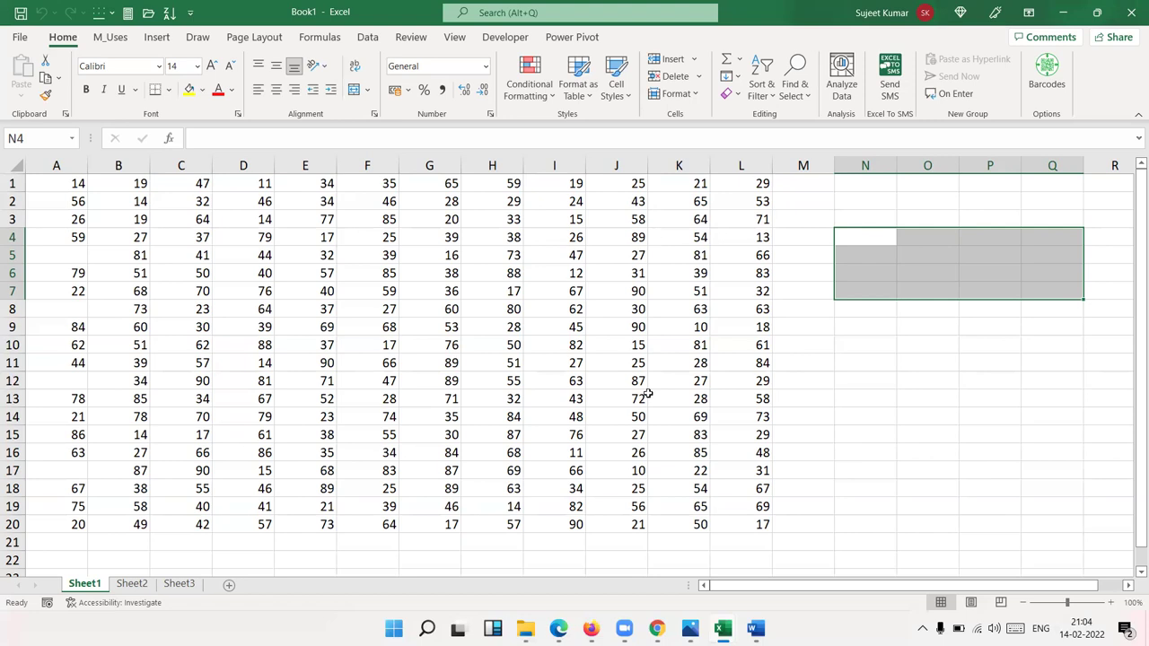
Step: Select the A1:L20 number block with Ctrl+A, then via Go To Special > Current region from F7
left_click(243, 347)
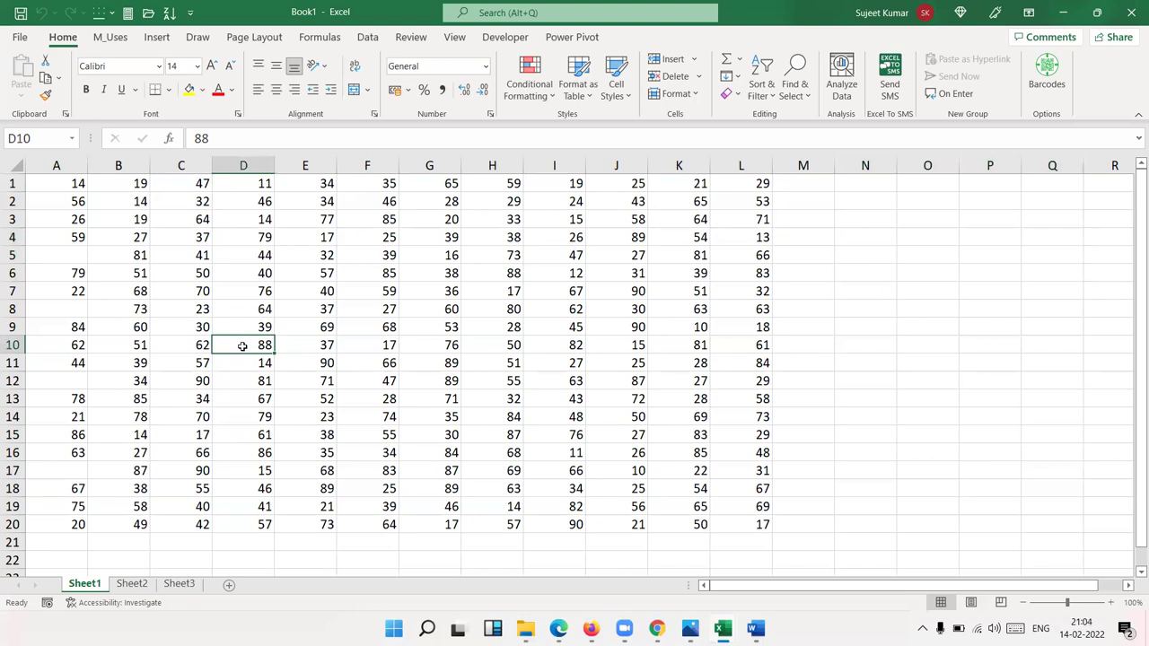
key("ctrl+a")
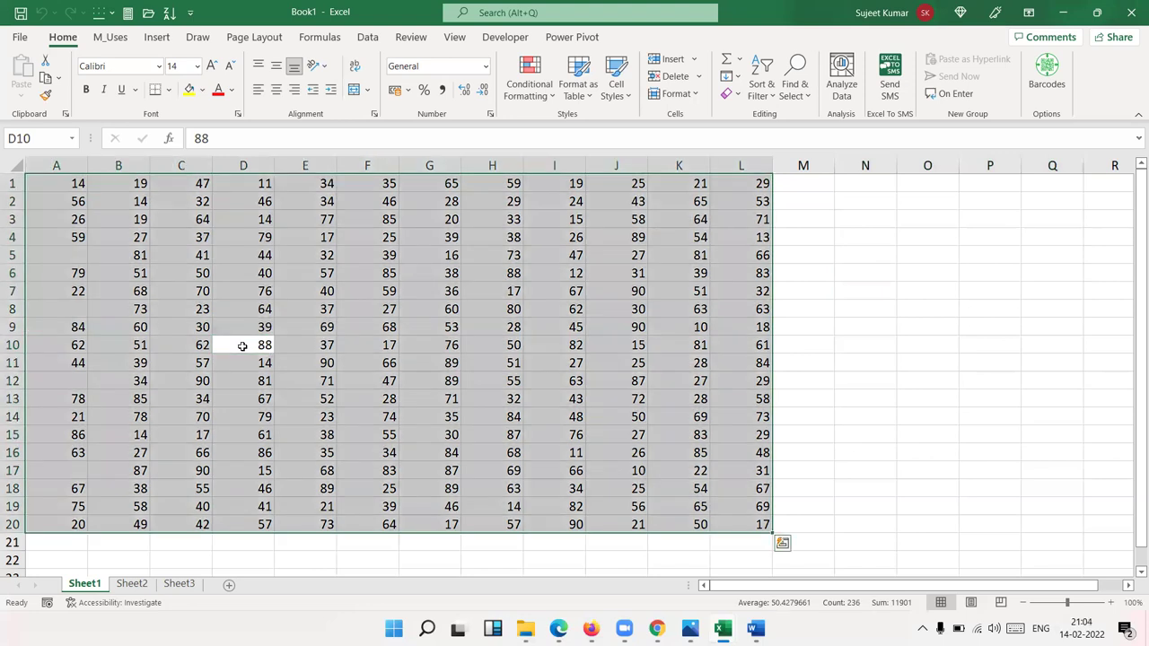
left_click(356, 296)
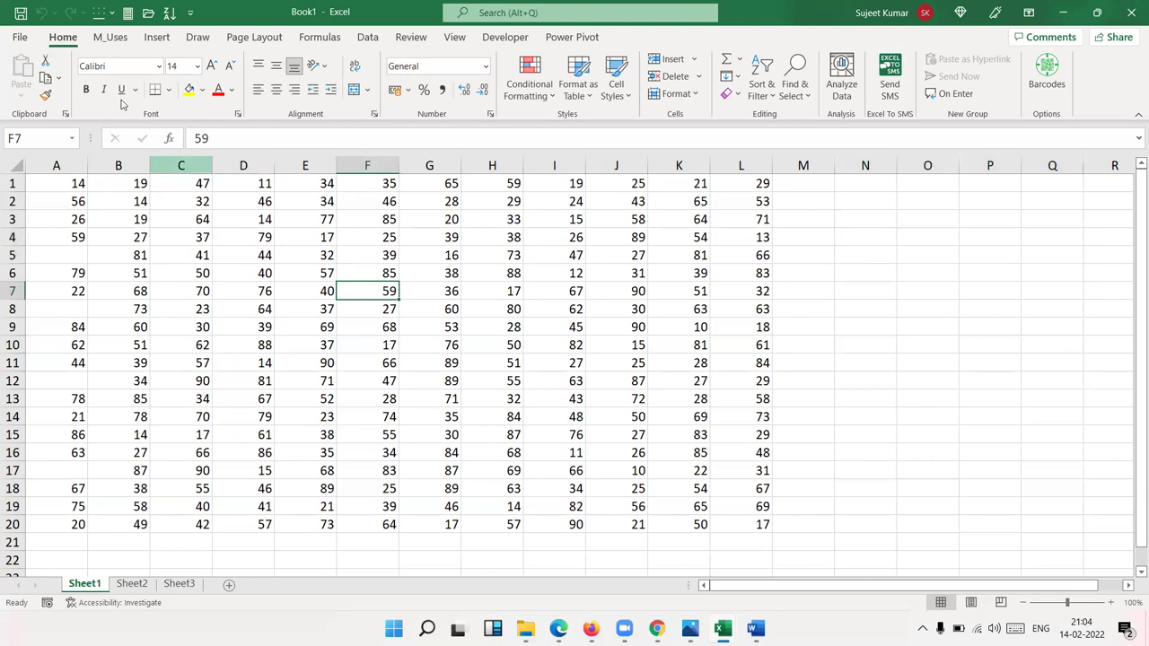
left_click(795, 93)
left_click(814, 186)
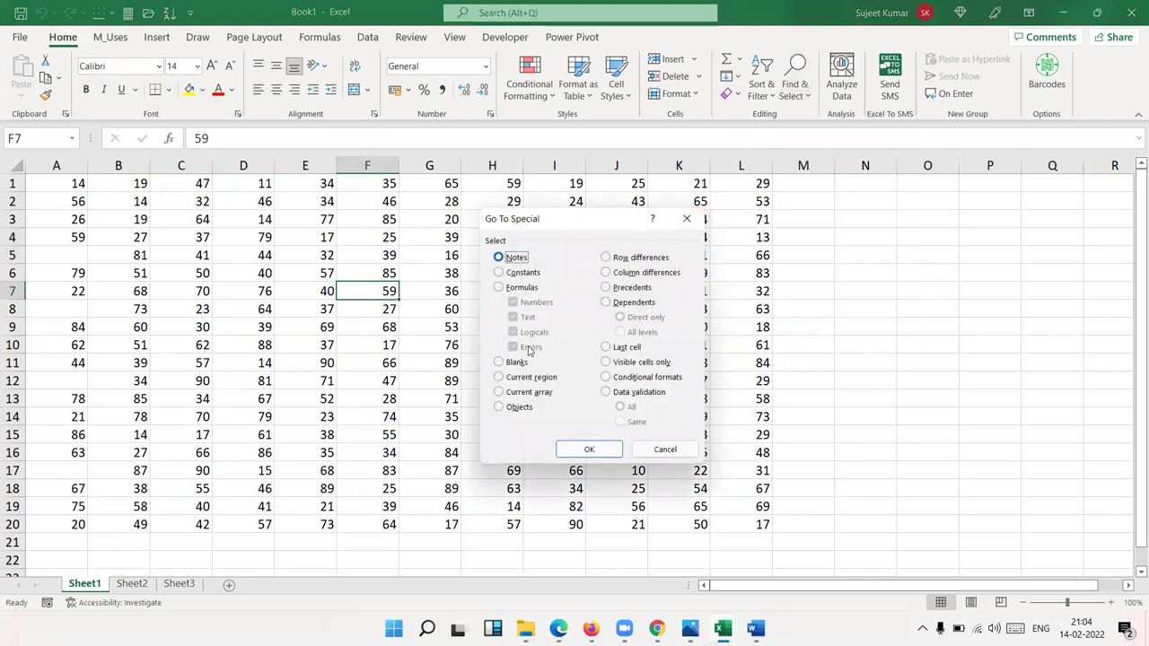
left_click(530, 377)
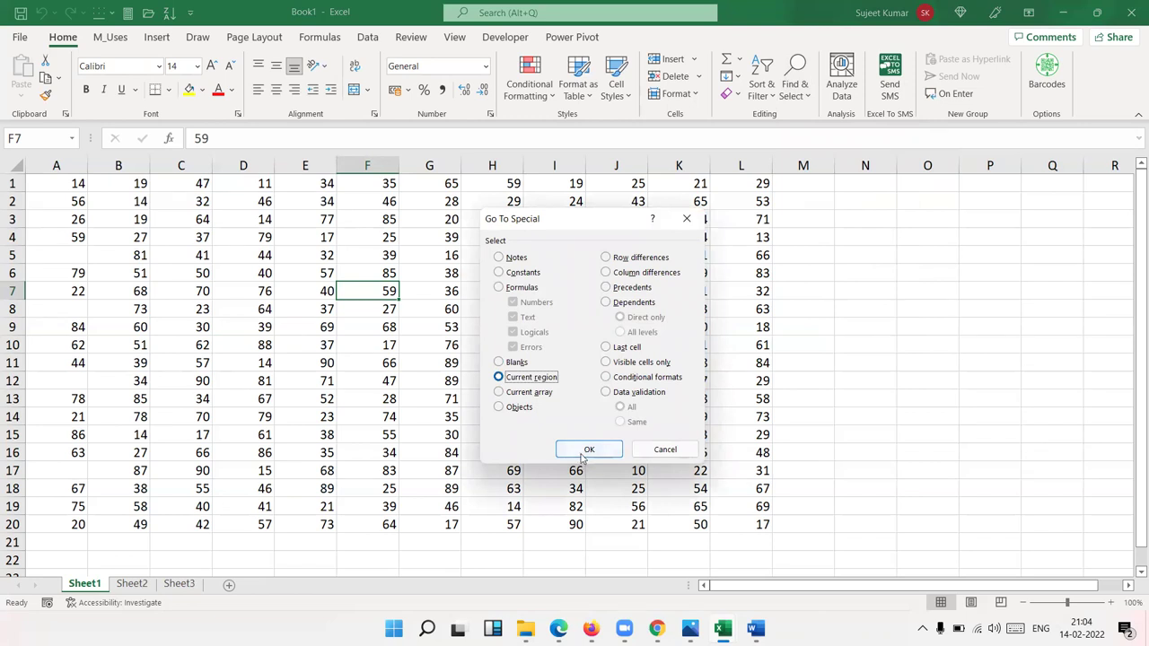
left_click(588, 449)
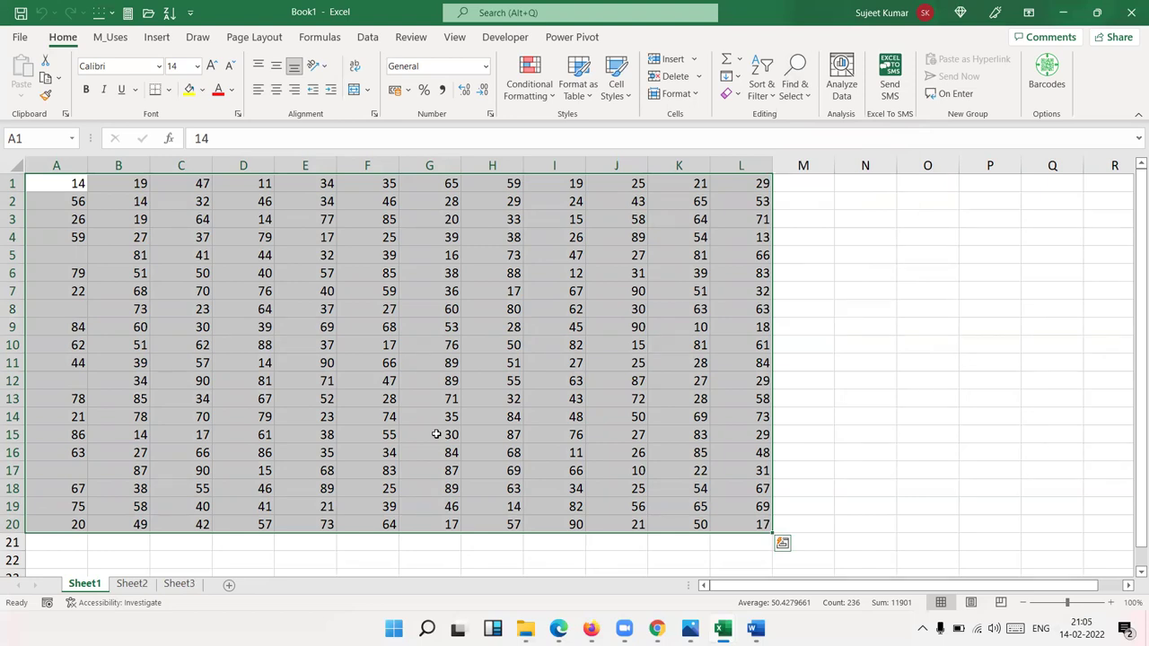
key("ctrl+Home")
key("Right")
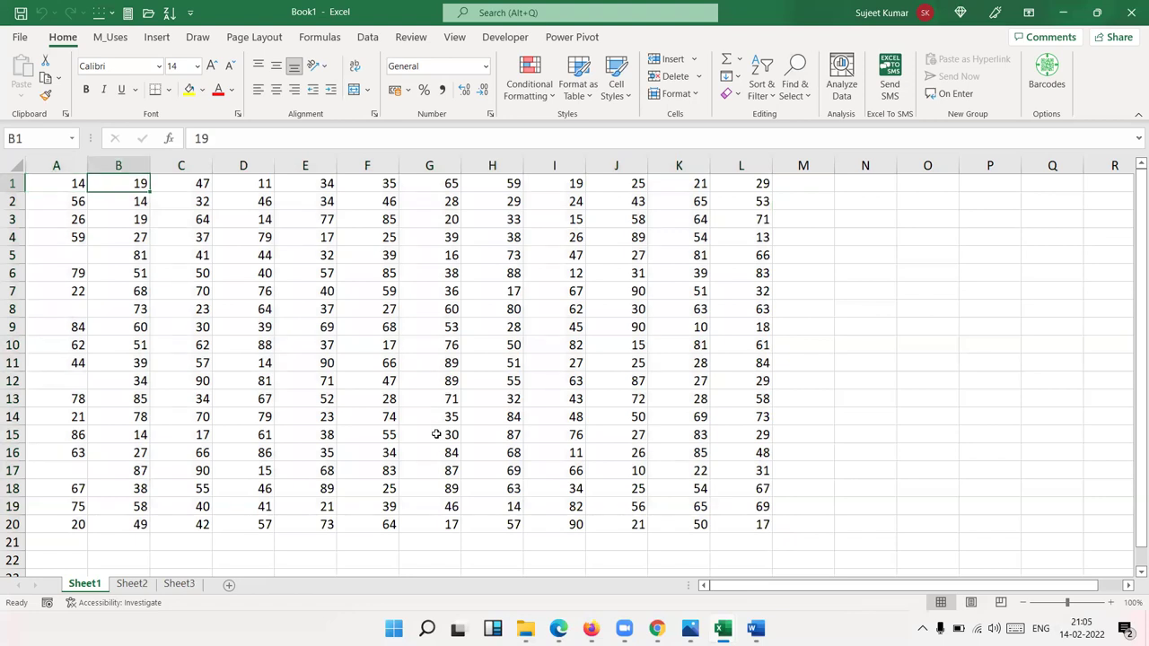
key("ctrl+Right")
key("ctrl+Left")
key("Down")
key("Up")
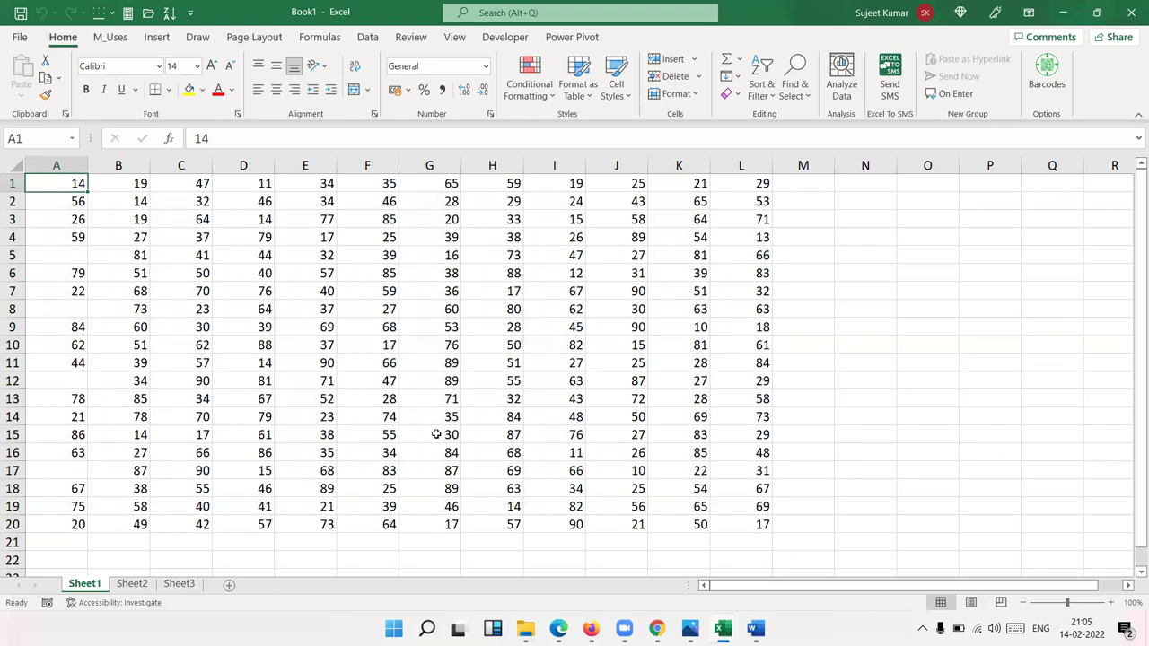
key("ctrl+Right")
key("ctrl+Left")
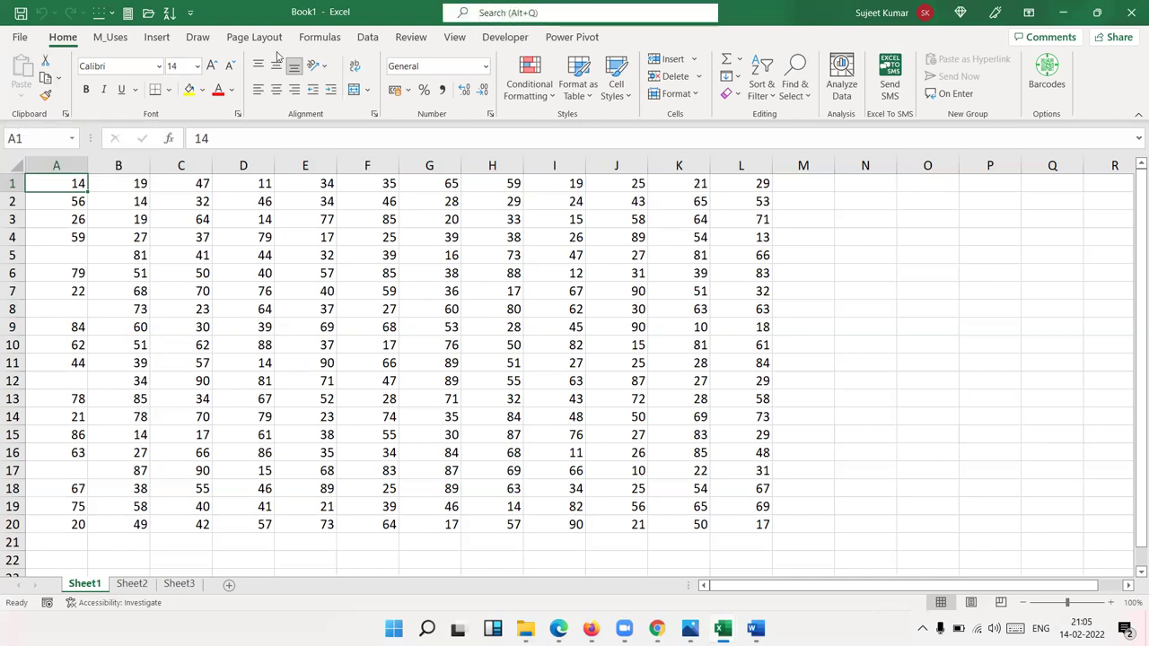
Step: Search Excel help for 'shortcut' and open the Keyboard shortcuts in Excel article
key("alt+q")
type("s")
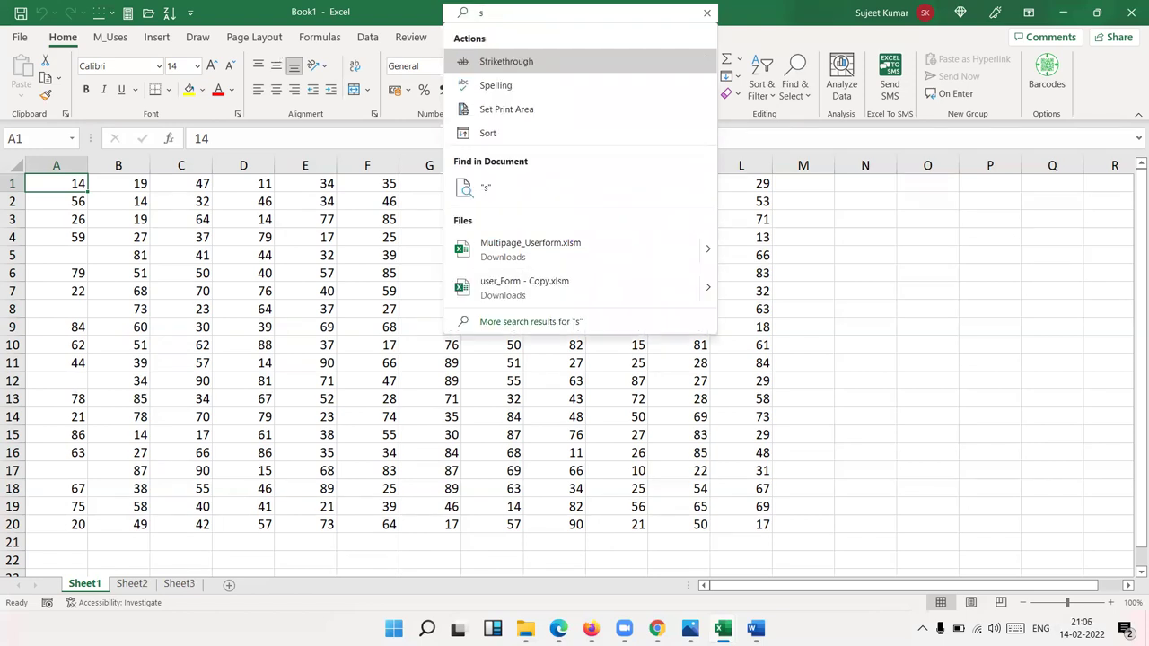
type("hortcut")
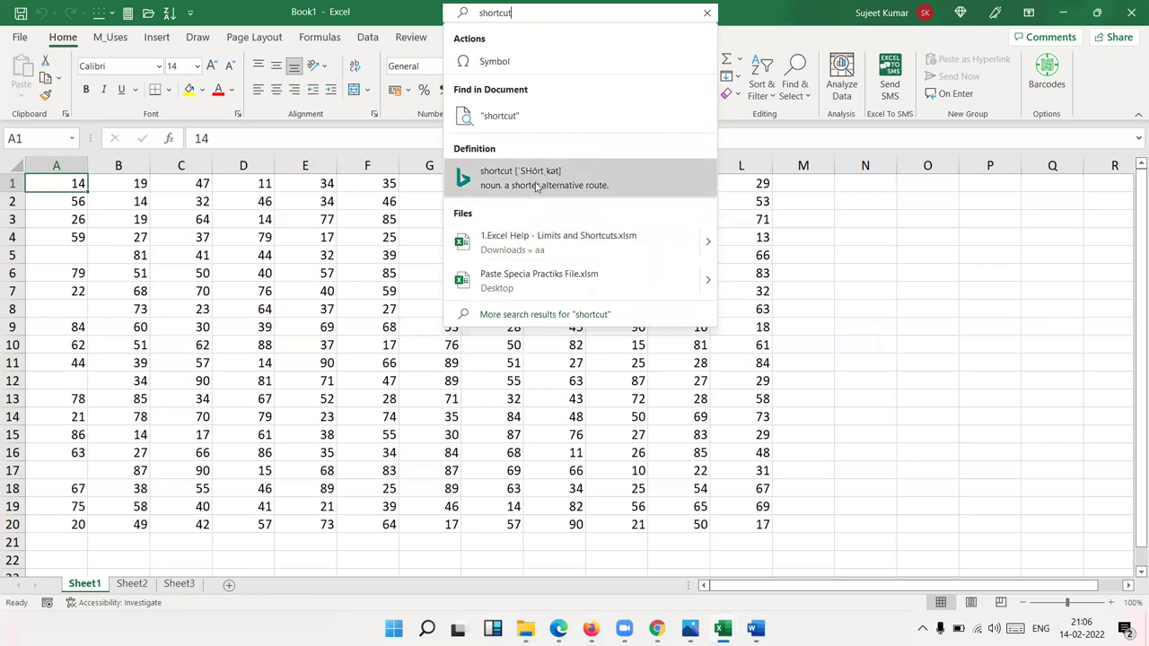
left_click(532, 315)
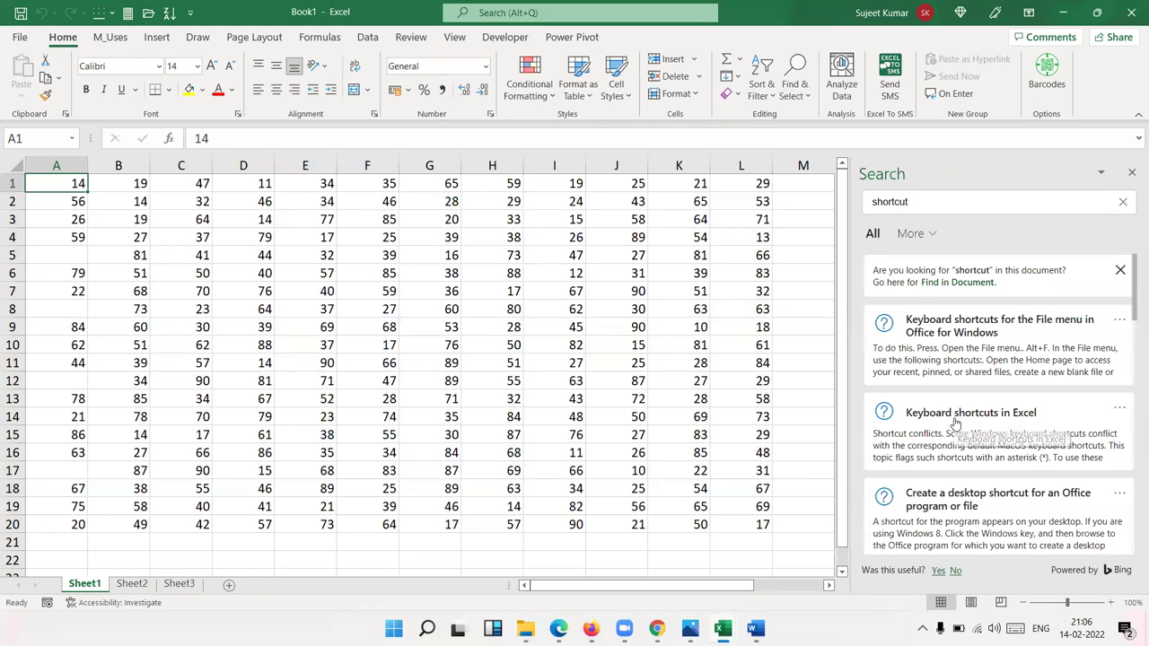
left_click(956, 420)
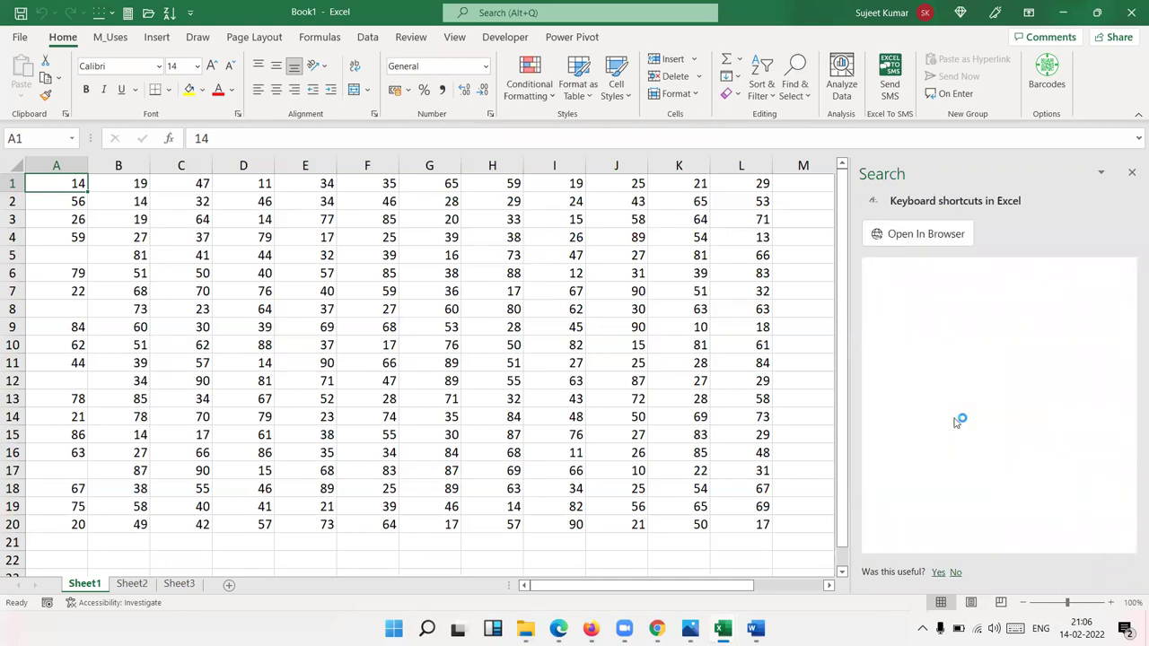
Step: Open the Keyboard shortcuts in Excel article in Firefox and scroll down through it
left_click(926, 235)
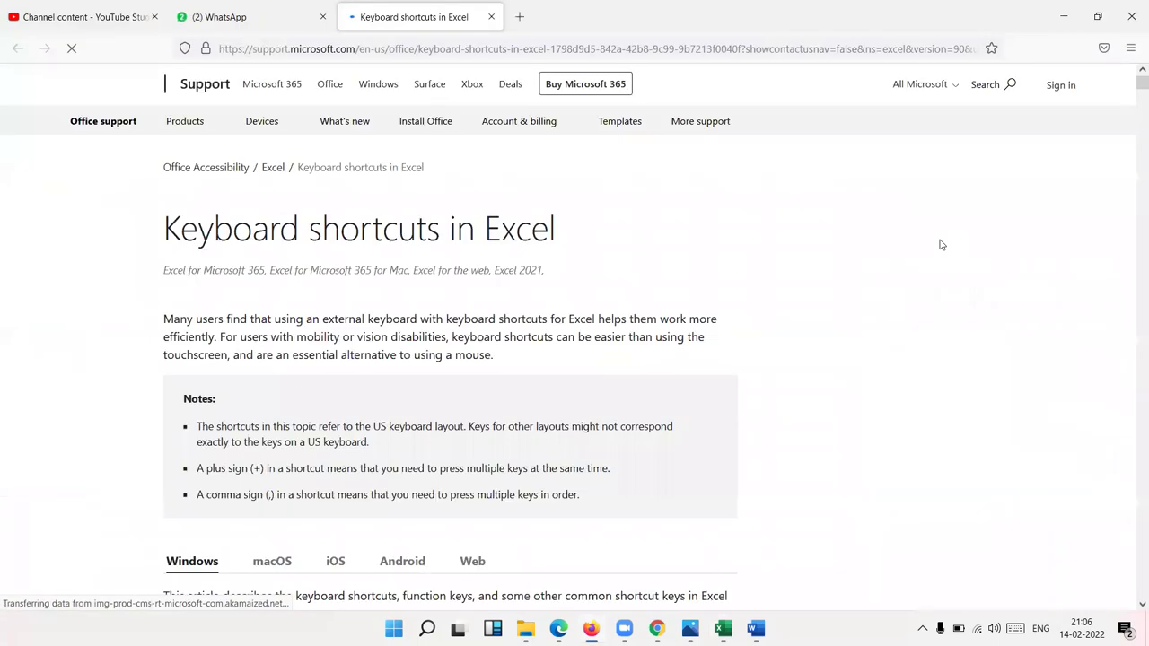
scroll(715, 403, "down", 3)
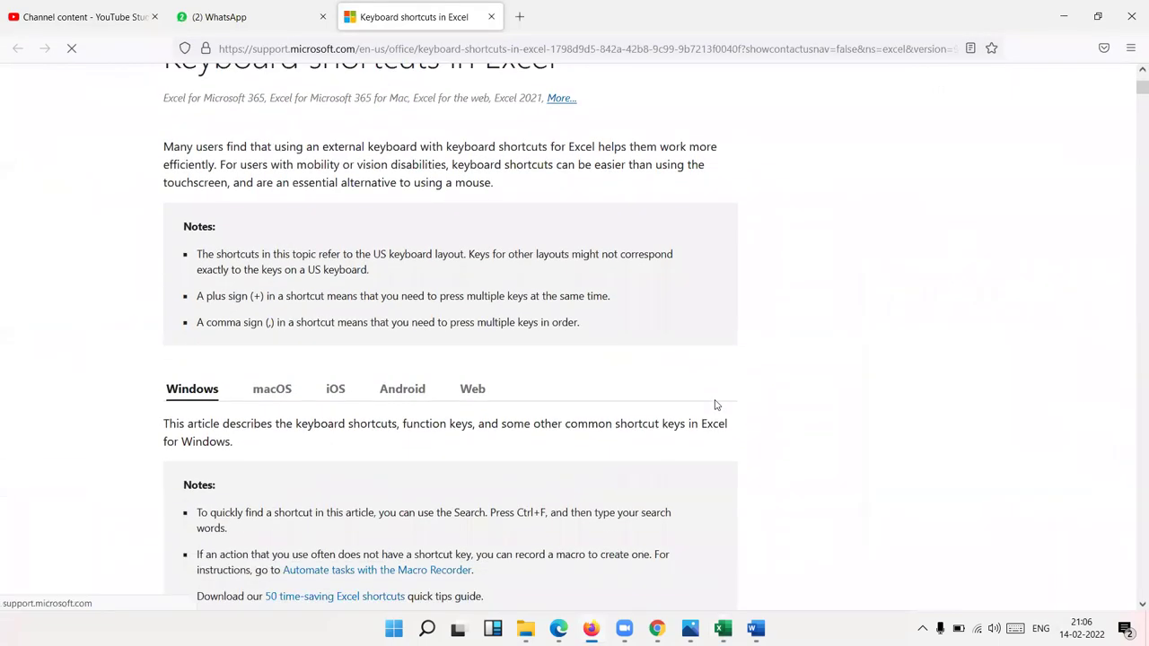
scroll(715, 403, "down", 4)
scroll(715, 405, "down", 2)
scroll(716, 405, "down", 6)
scroll(715, 405, "down", 6)
scroll(715, 404, "down", 8)
scroll(715, 404, "down", 6)
scroll(715, 404, "down", 6)
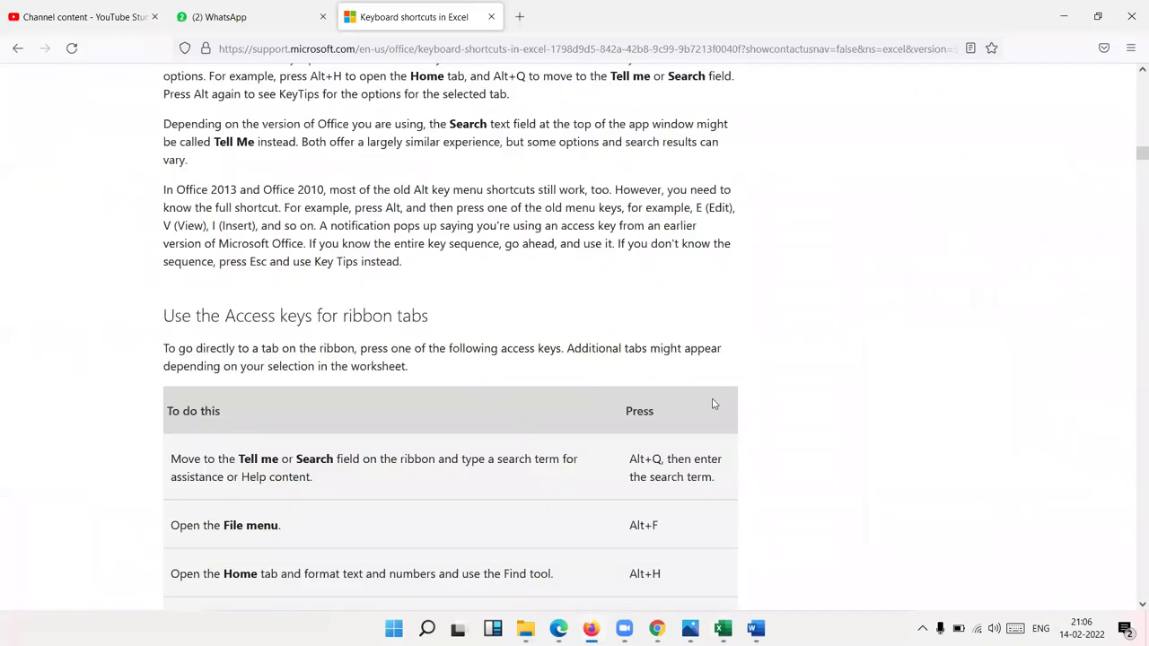
scroll(713, 404, "down", 5)
scroll(712, 405, "down", 4)
scroll(712, 405, "down", 3)
scroll(711, 405, "down", 1)
scroll(711, 404, "down", 5)
scroll(710, 403, "down", 3)
scroll(702, 404, "down", 1)
scroll(701, 404, "down", 3)
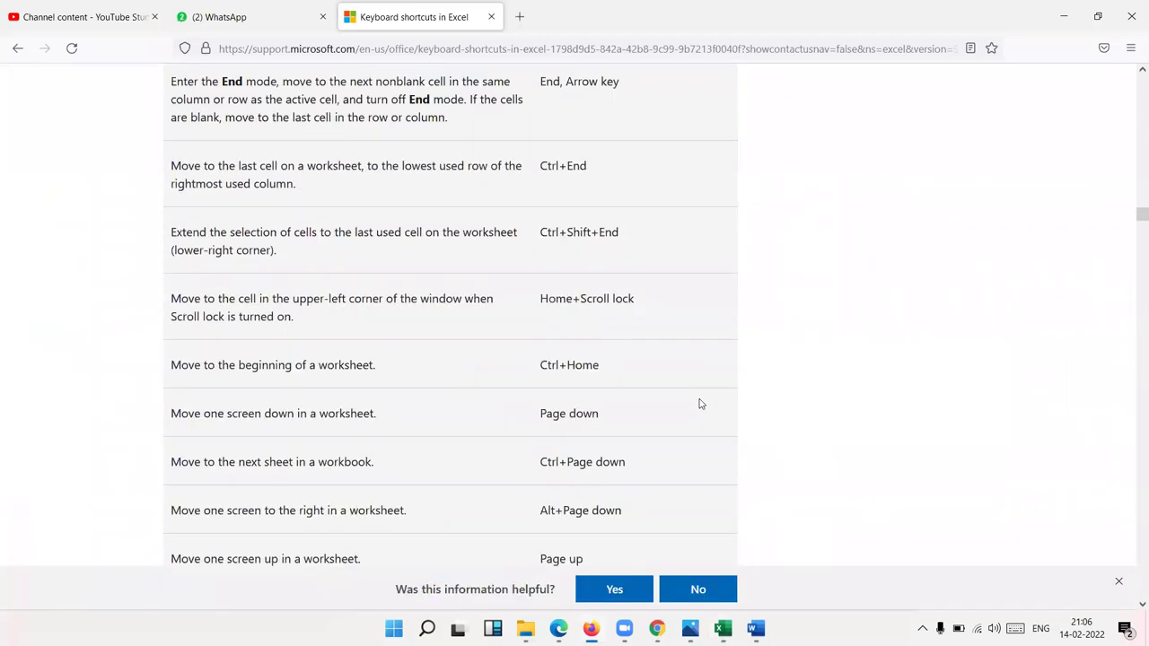
scroll(668, 354, "down", 1)
scroll(662, 351, "down", 3)
scroll(665, 353, "down", 6)
scroll(665, 353, "down", 2)
scroll(664, 352, "down", 3)
scroll(664, 350, "down", 5)
scroll(664, 351, "down", 5)
scroll(663, 353, "down", 5)
scroll(668, 368, "down", 3)
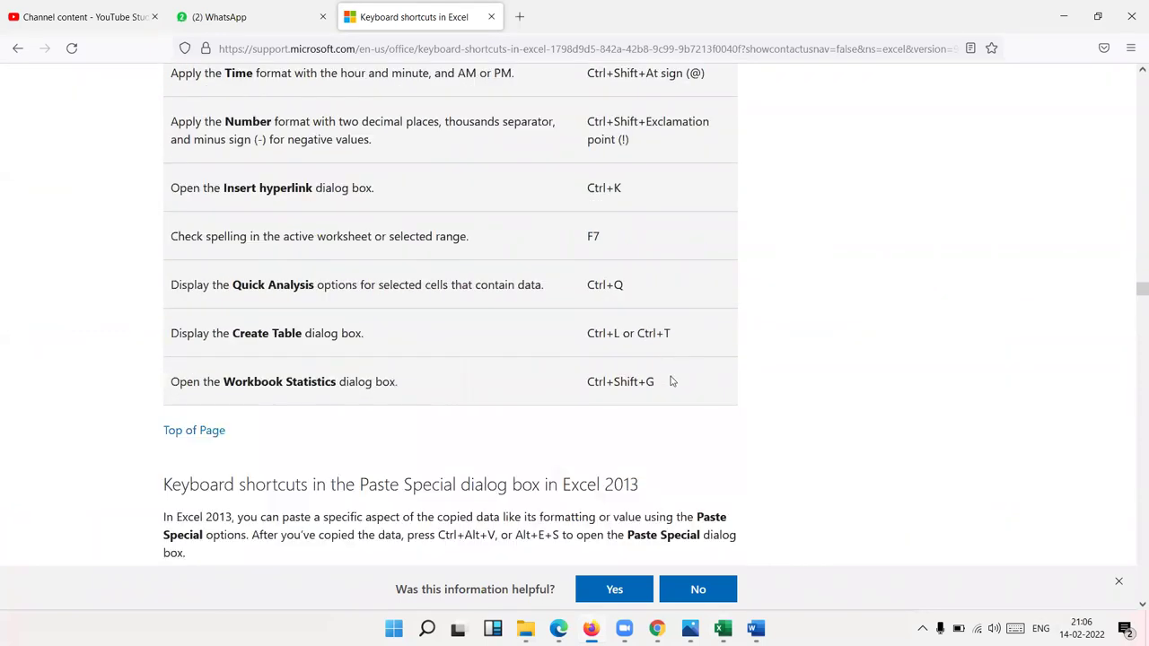
scroll(671, 384, "down", 3)
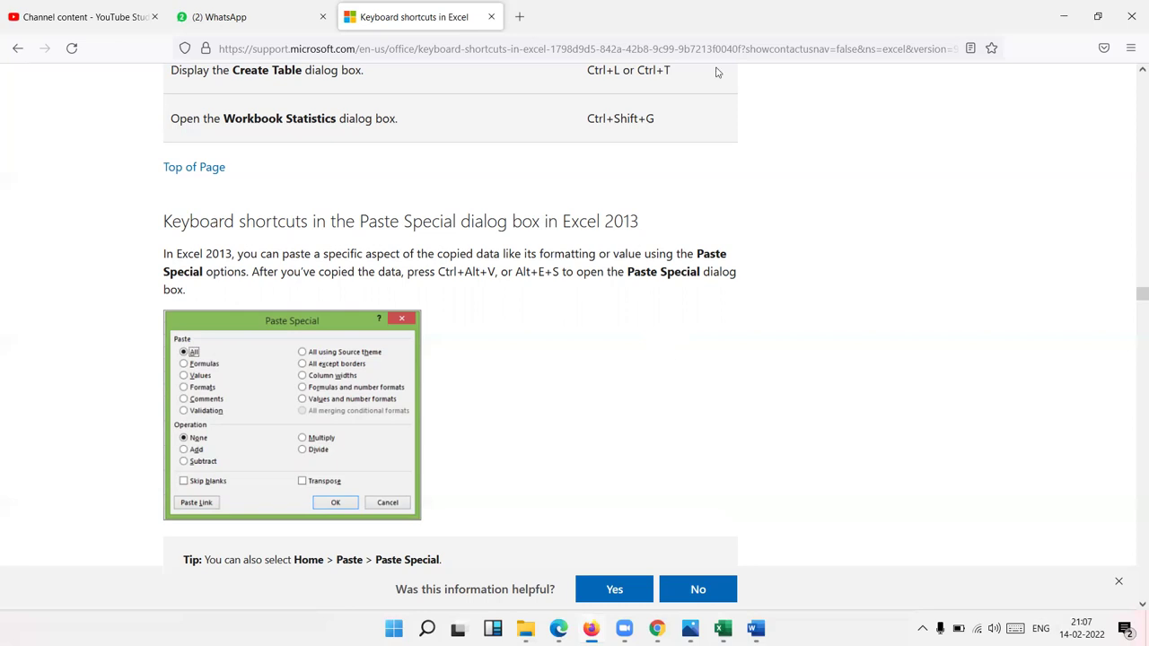
Step: Scroll back up to review part of the article, then show the Windows desktop
scroll(491, 167, "up", 10)
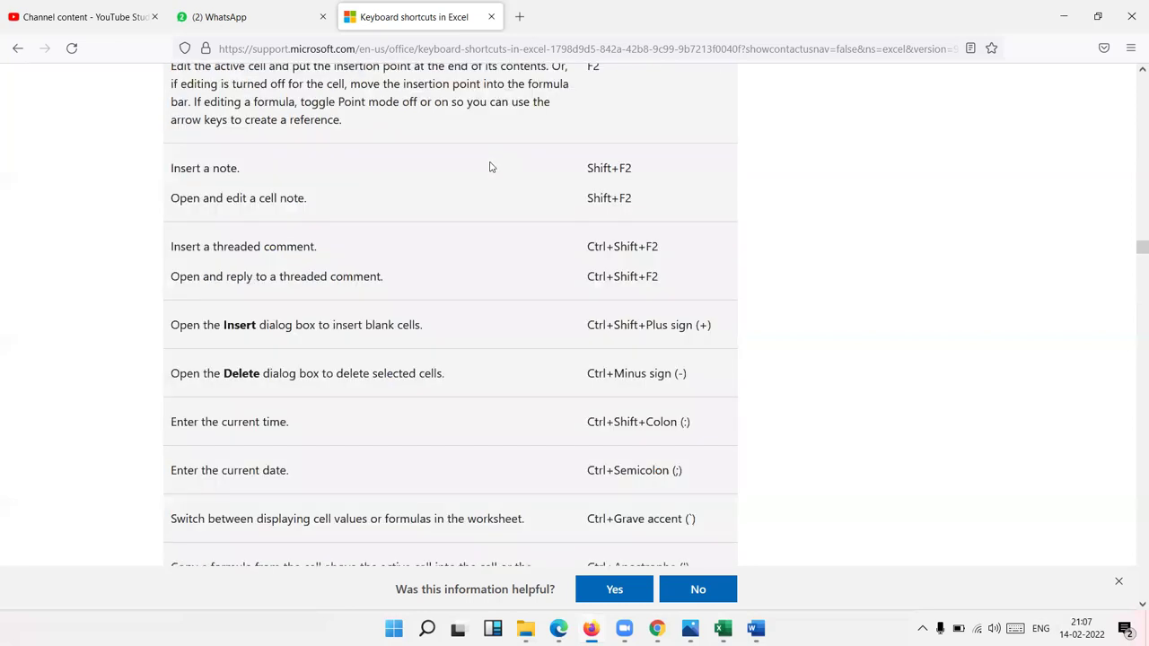
scroll(486, 161, "up", 10)
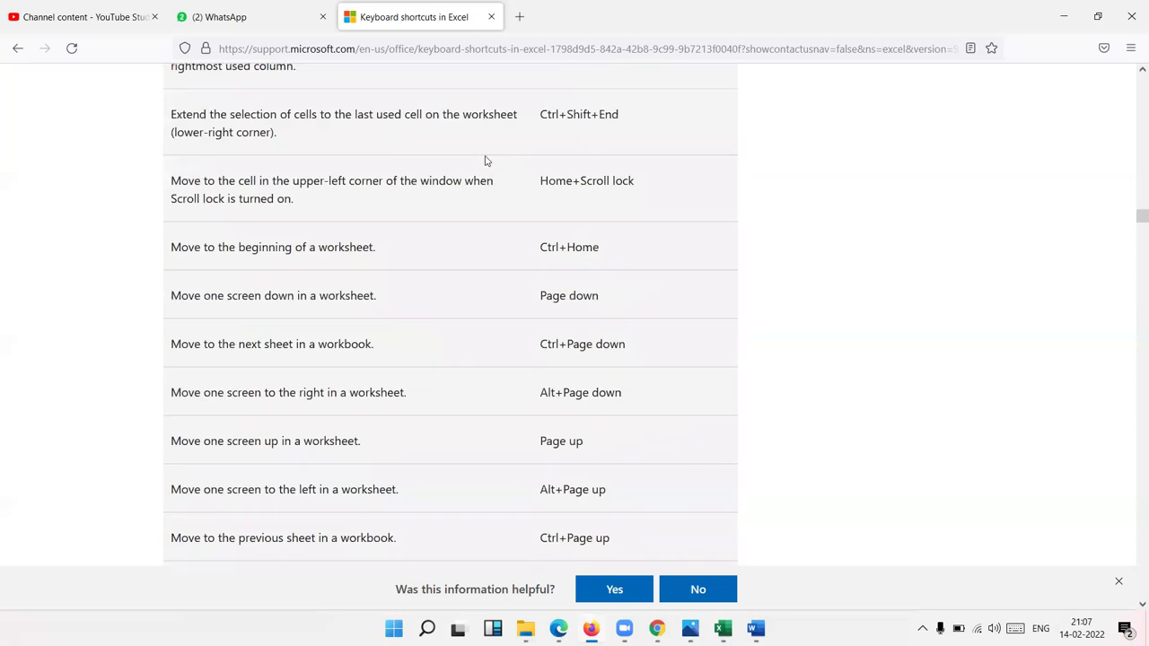
scroll(485, 162, "up", 10)
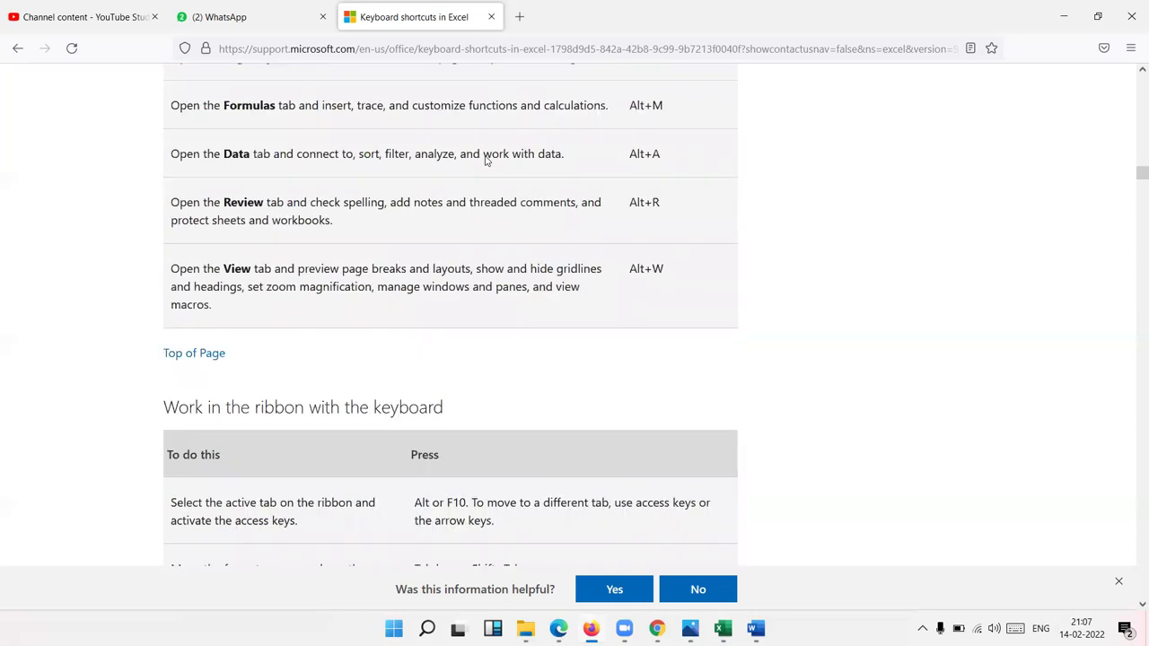
scroll(453, 187, "up", 10)
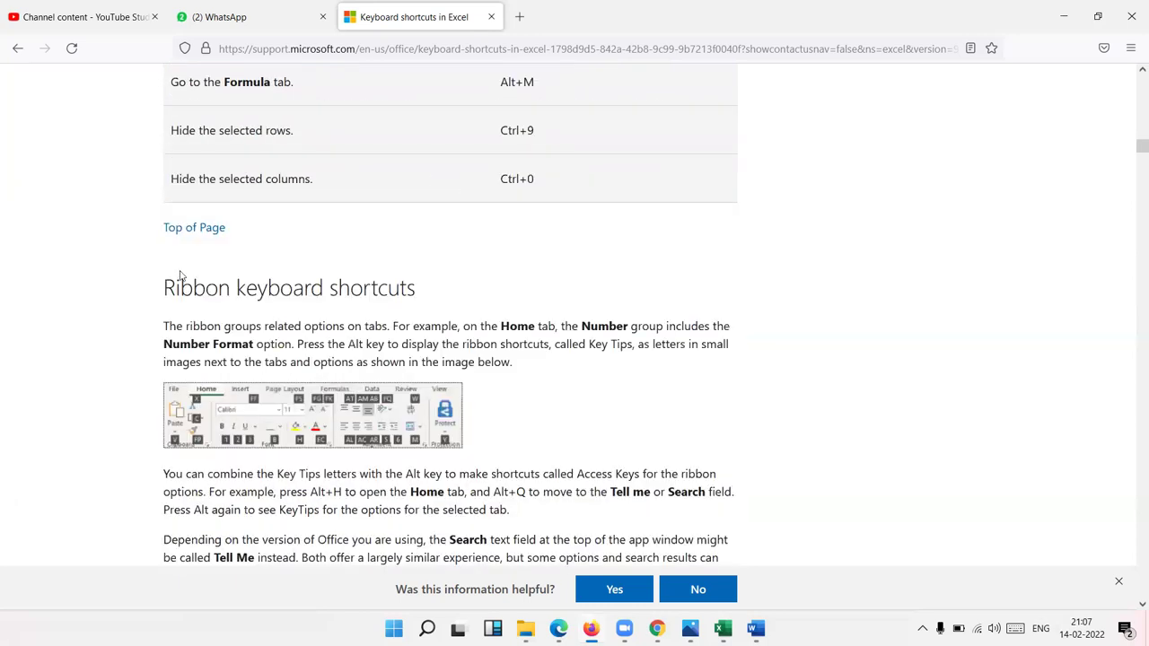
scroll(267, 334, "down", 3)
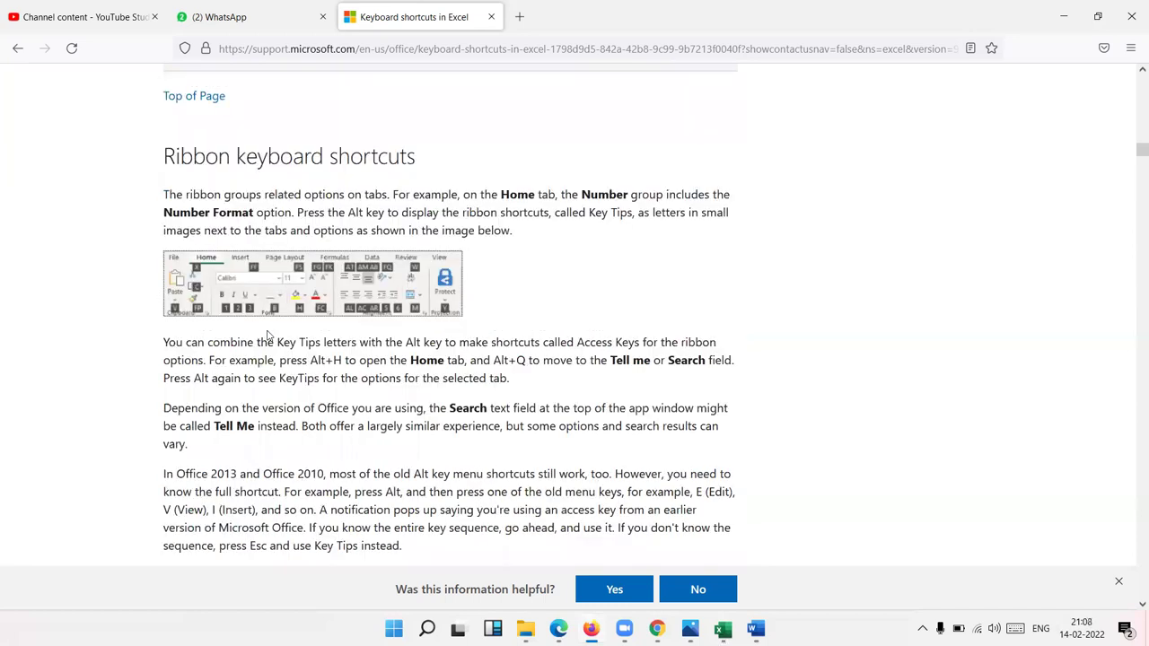
key("super+d")
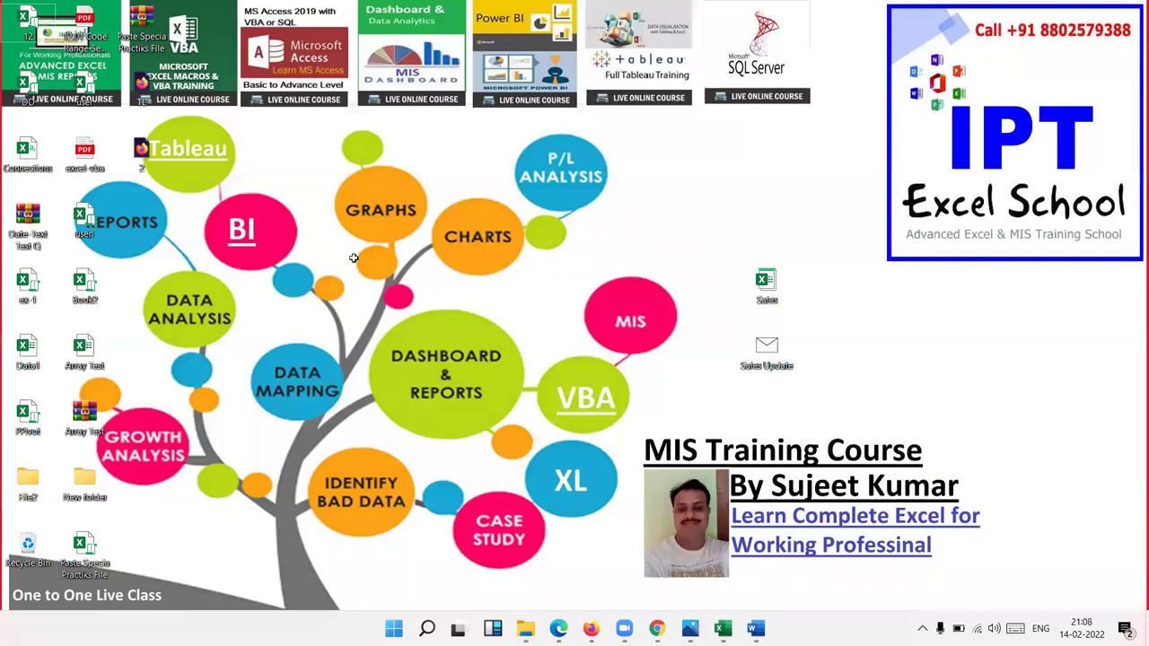
Step: Return to the Data workbook and give G6:K14 a gray fill using the Alt, H, H palette
key("alt+Tab")
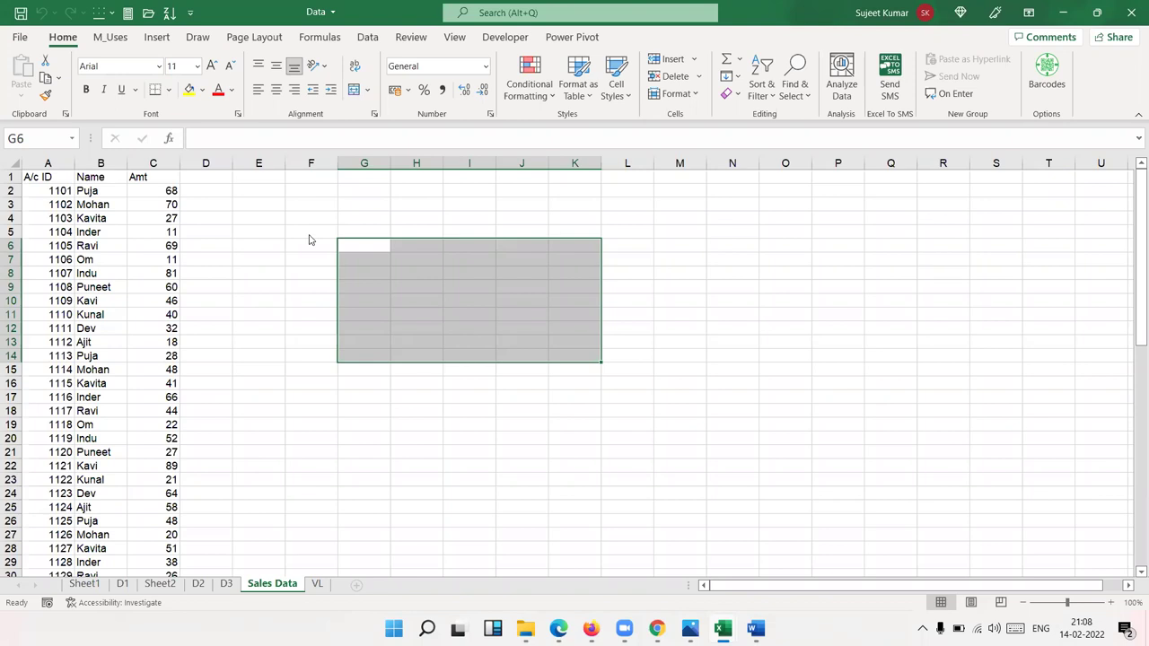
key("alt")
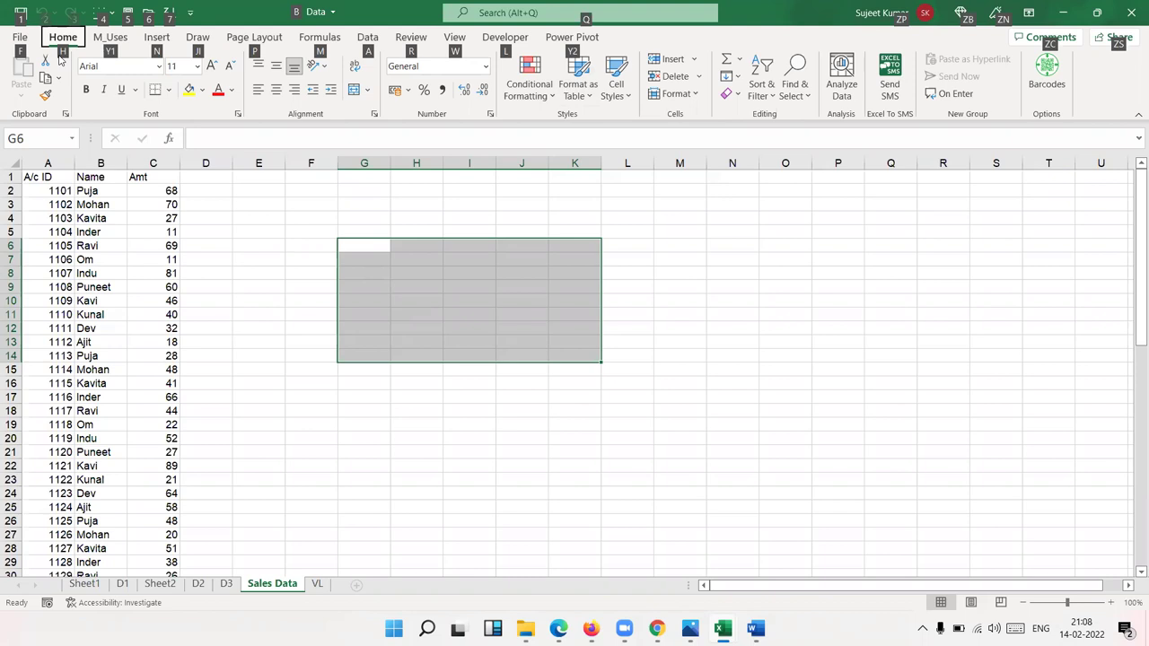
key("h")
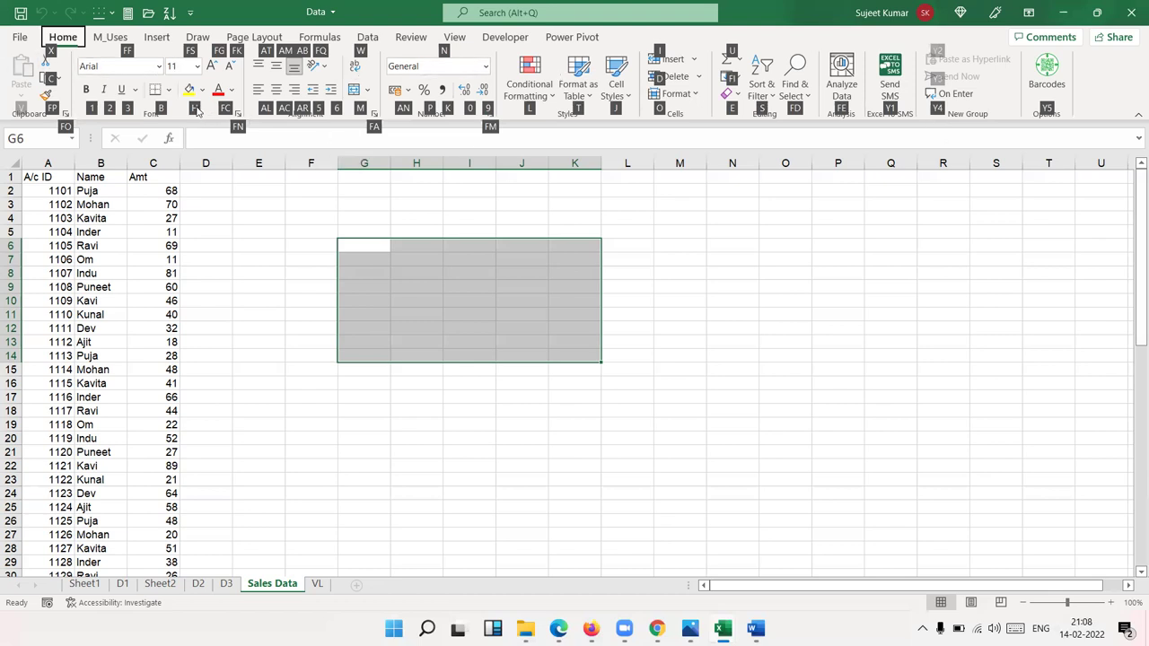
key("h")
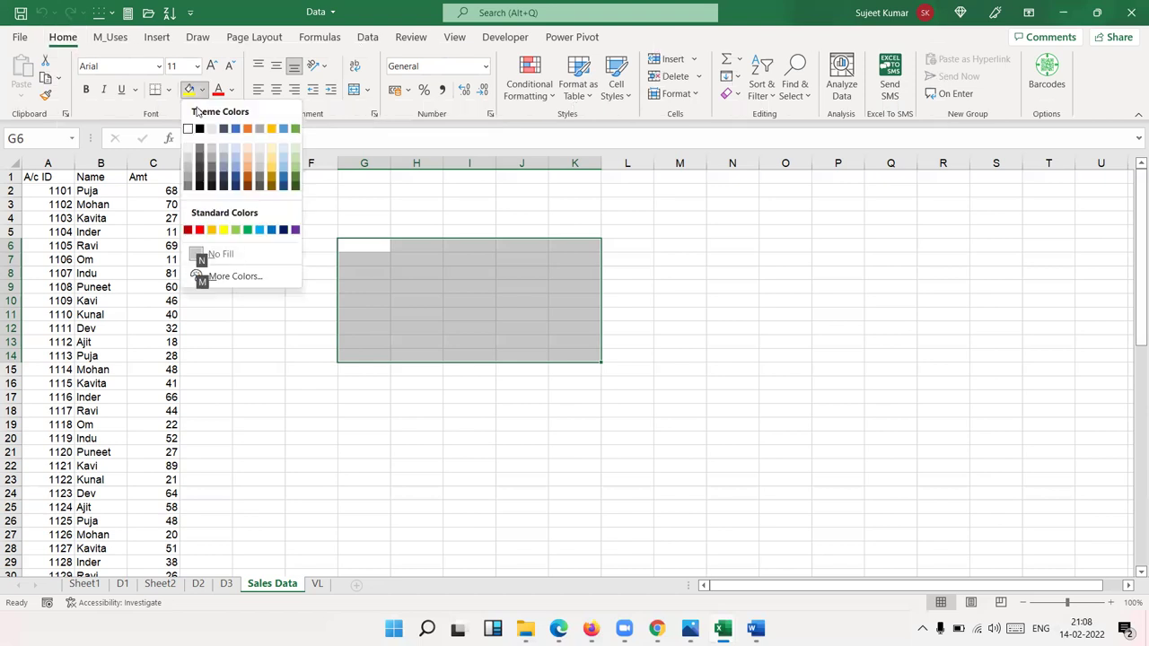
key("Right")
key("Right")
key("Down")
key("Down")
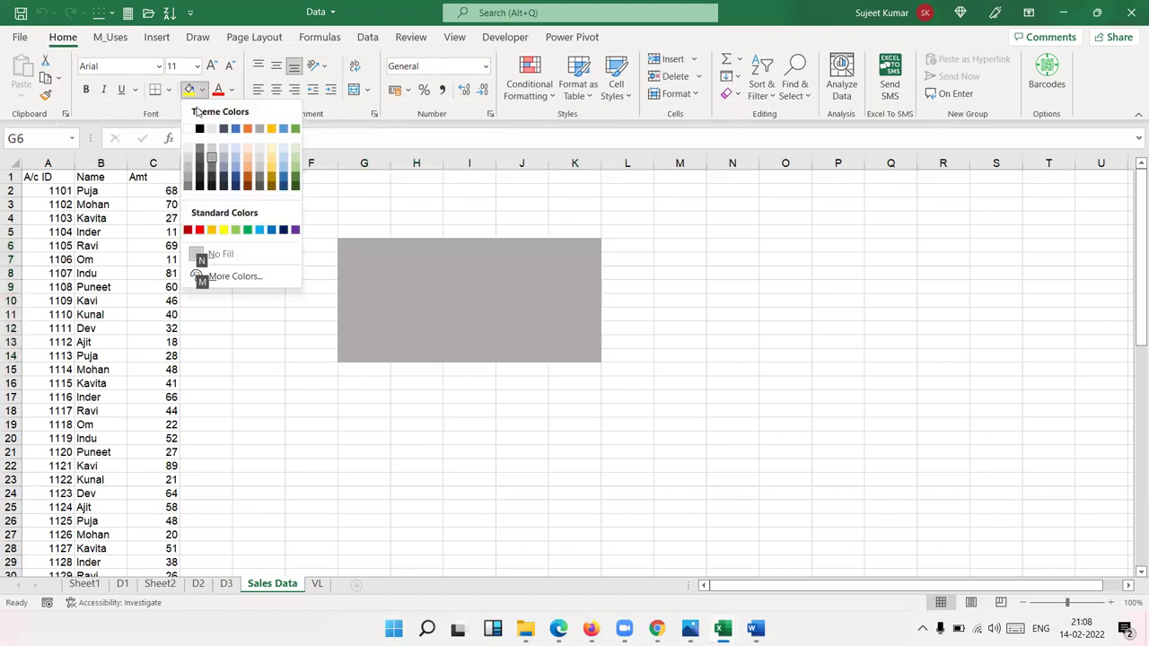
key("Return")
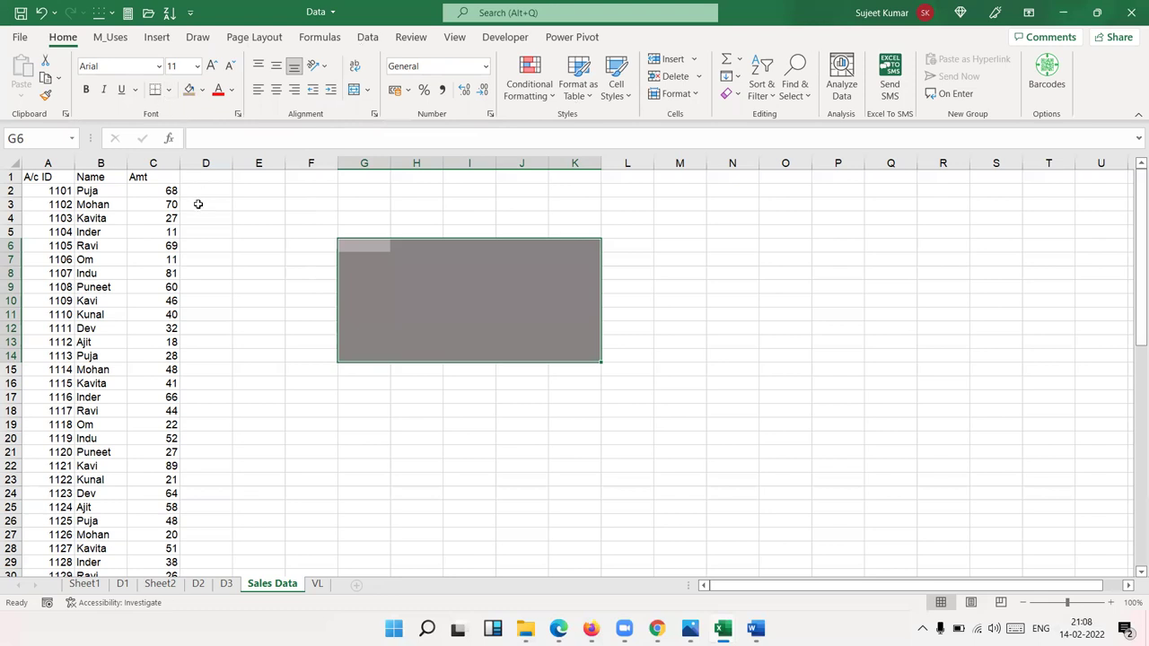
key("alt")
Step: Add All Borders to the gray G6:K14 block, then clear formatting from F4:K17, leaving F4 selected
key("h")
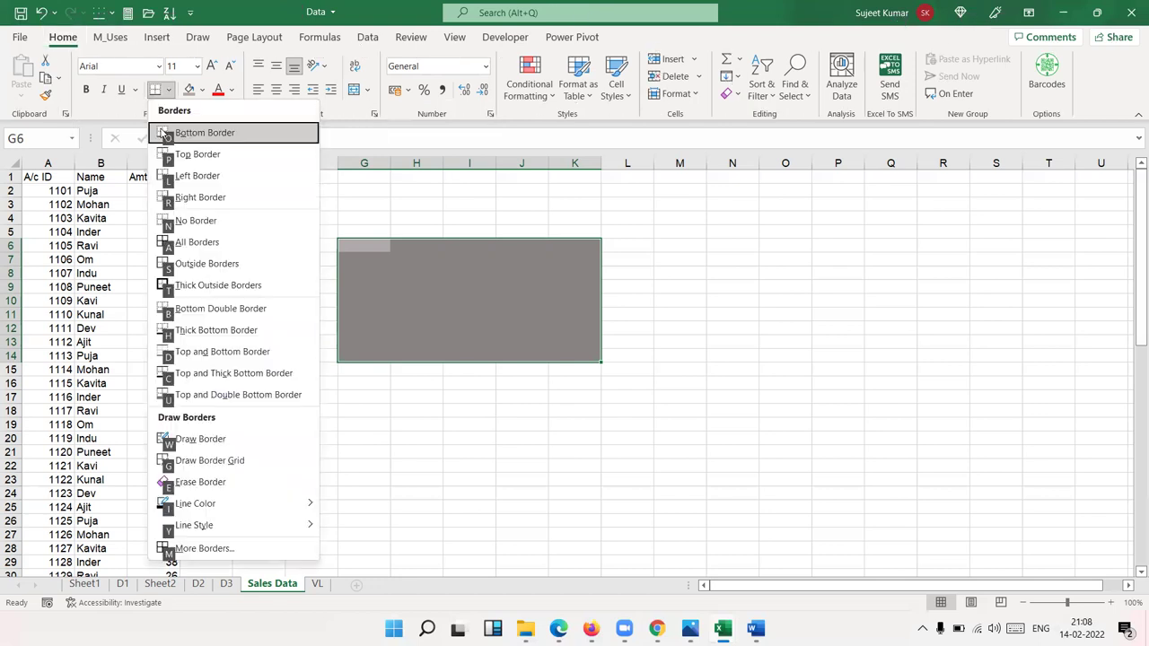
left_click(204, 242)
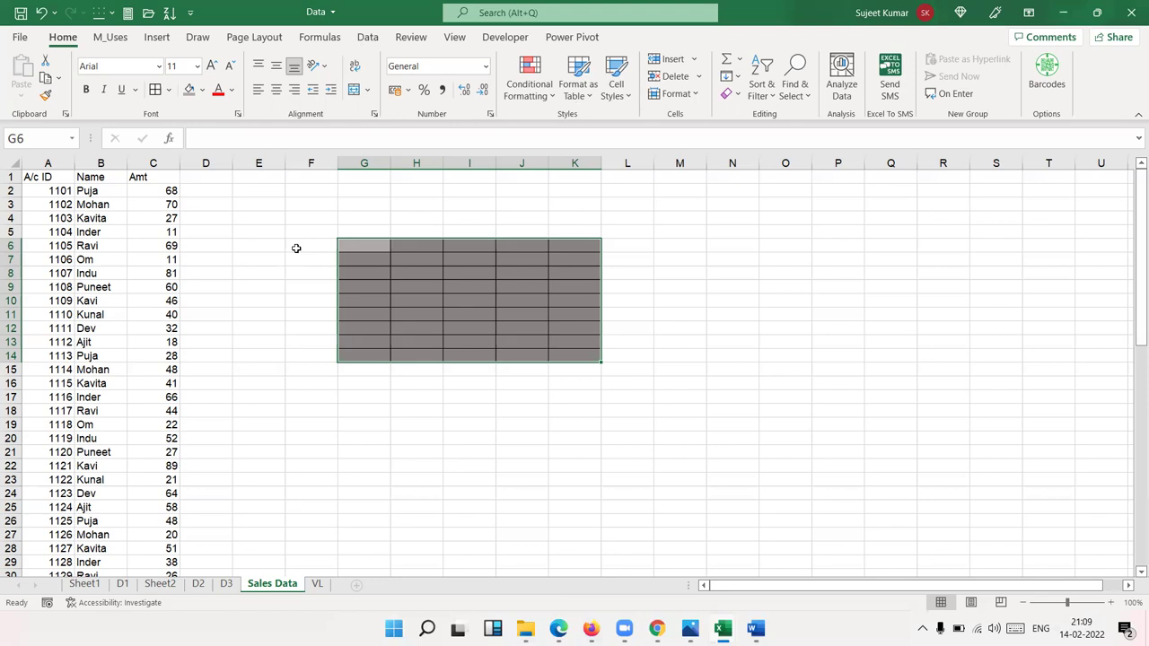
left_click(466, 297)
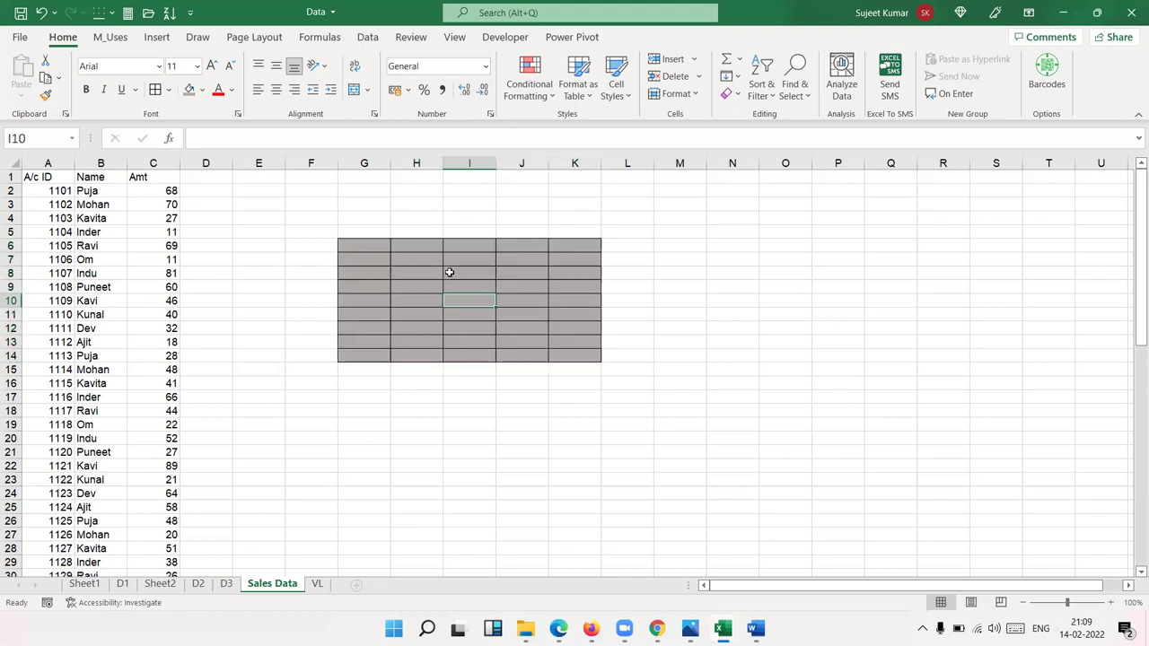
mouse_move(310, 217)
left_mouse_down()
mouse_move(525, 385)
mouse_move(595, 392)
left_mouse_up()
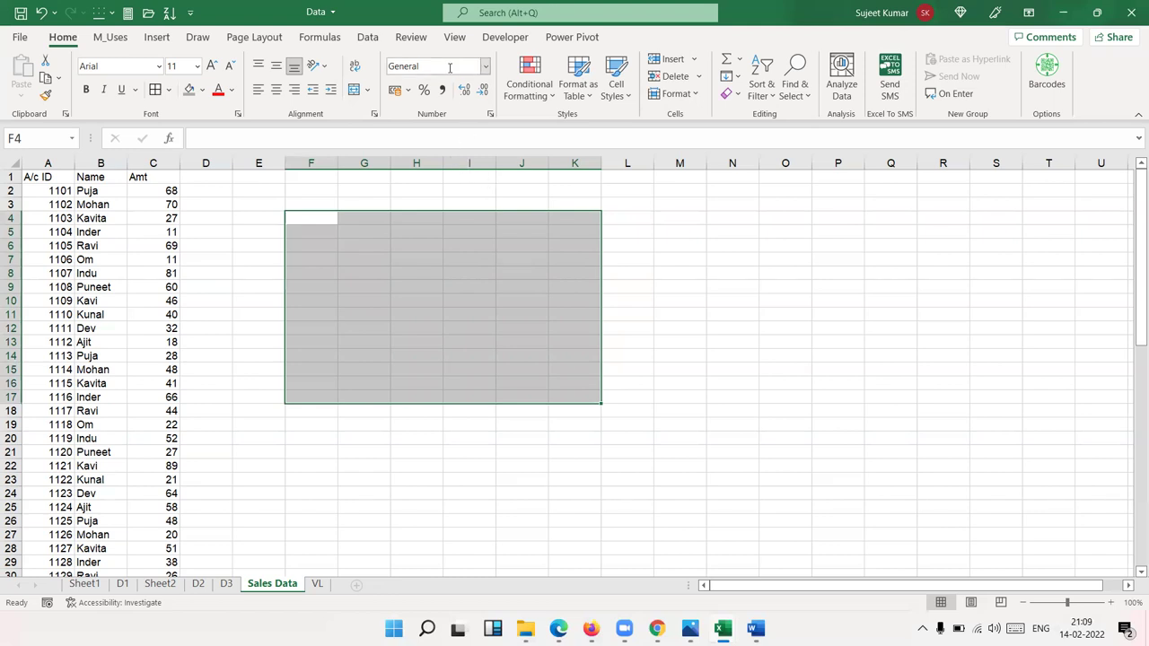
left_click(296, 221)
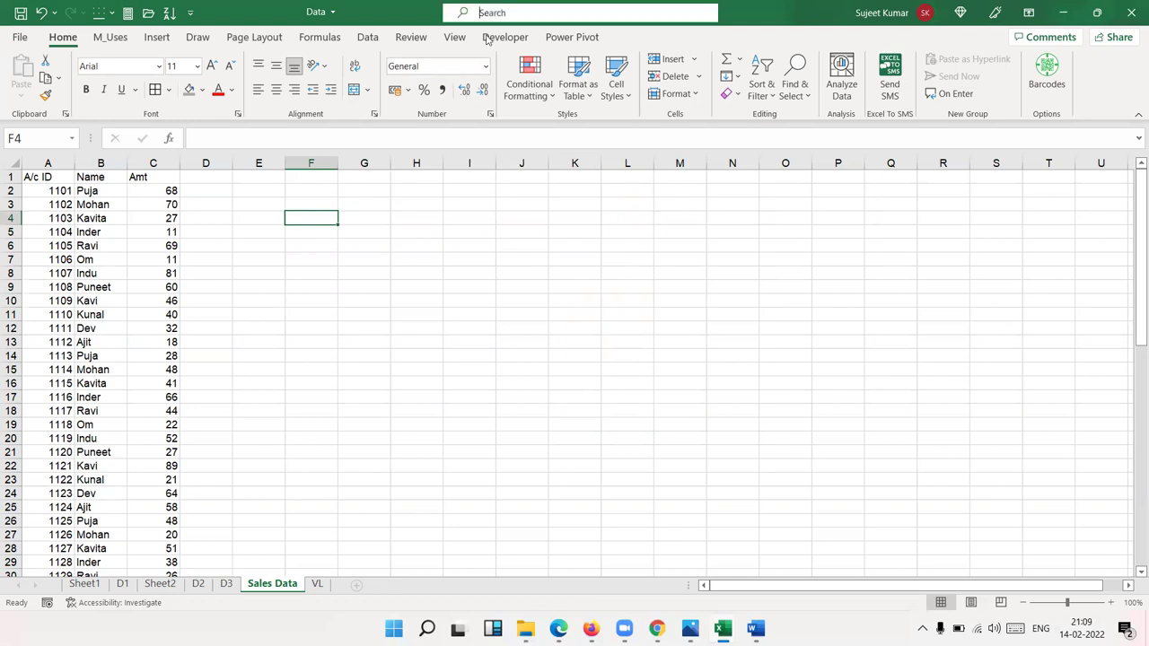
Step: Search help for 'limit' and open the Excel specifications and limits article
key("alt+q")
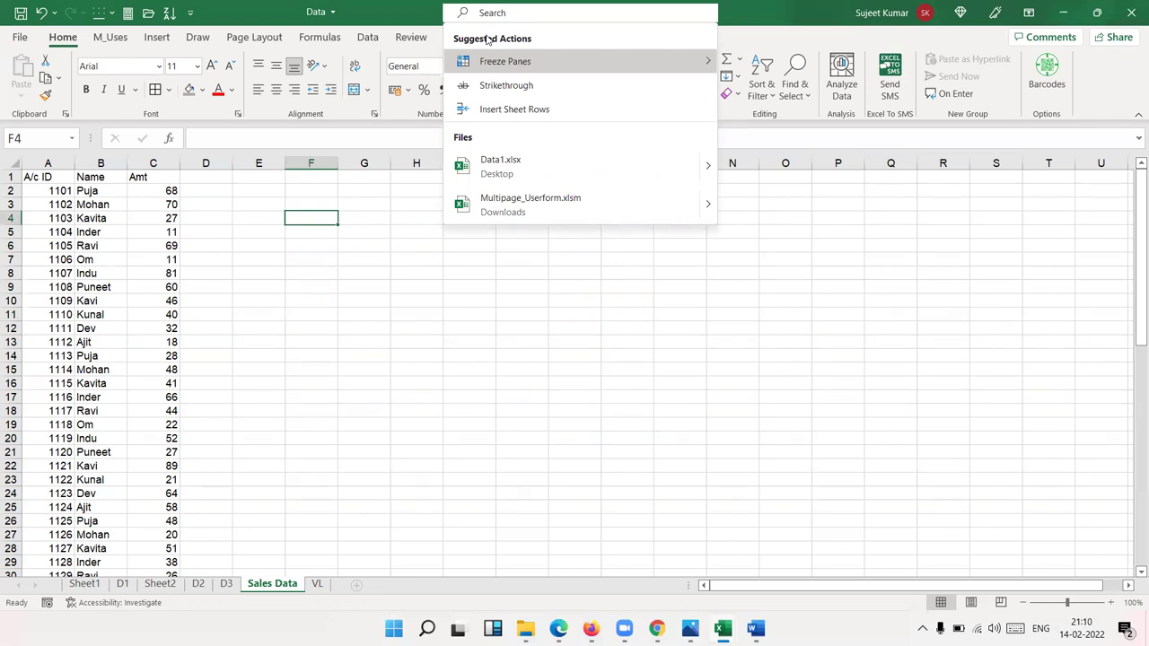
type("lim")
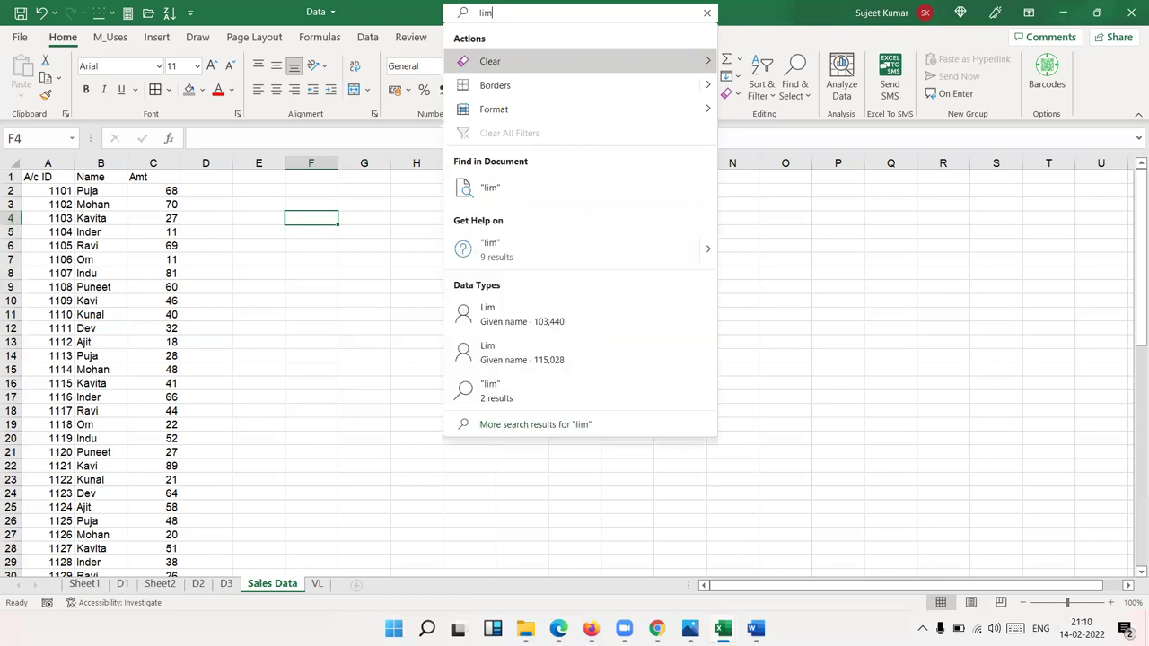
type("it")
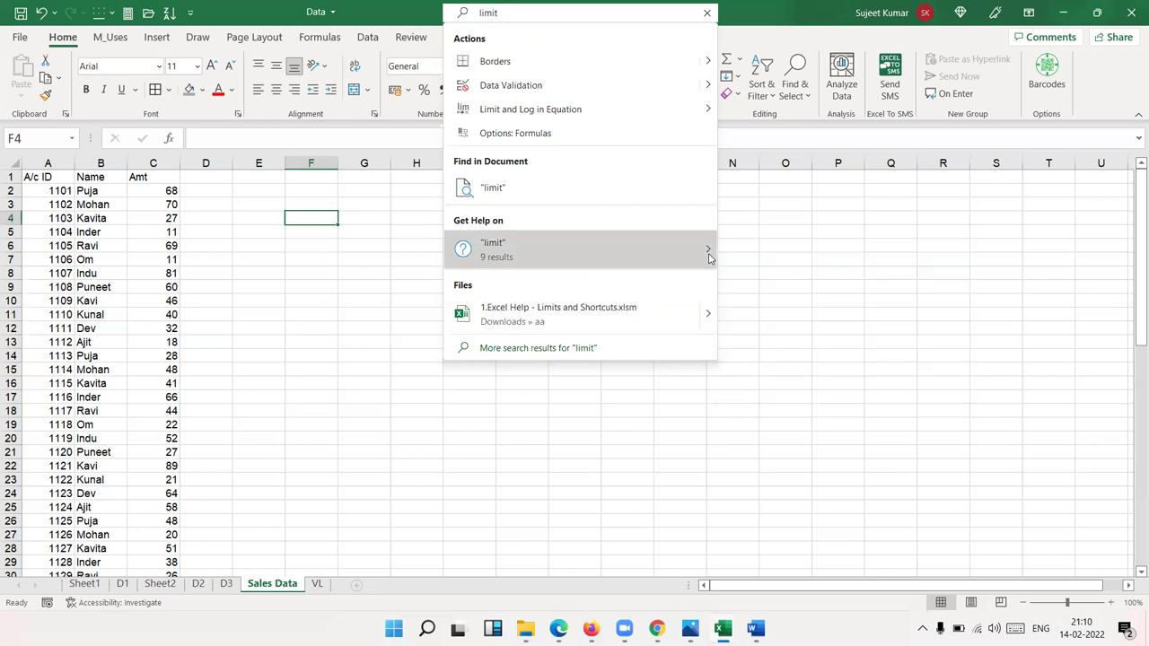
mouse_move(708, 258)
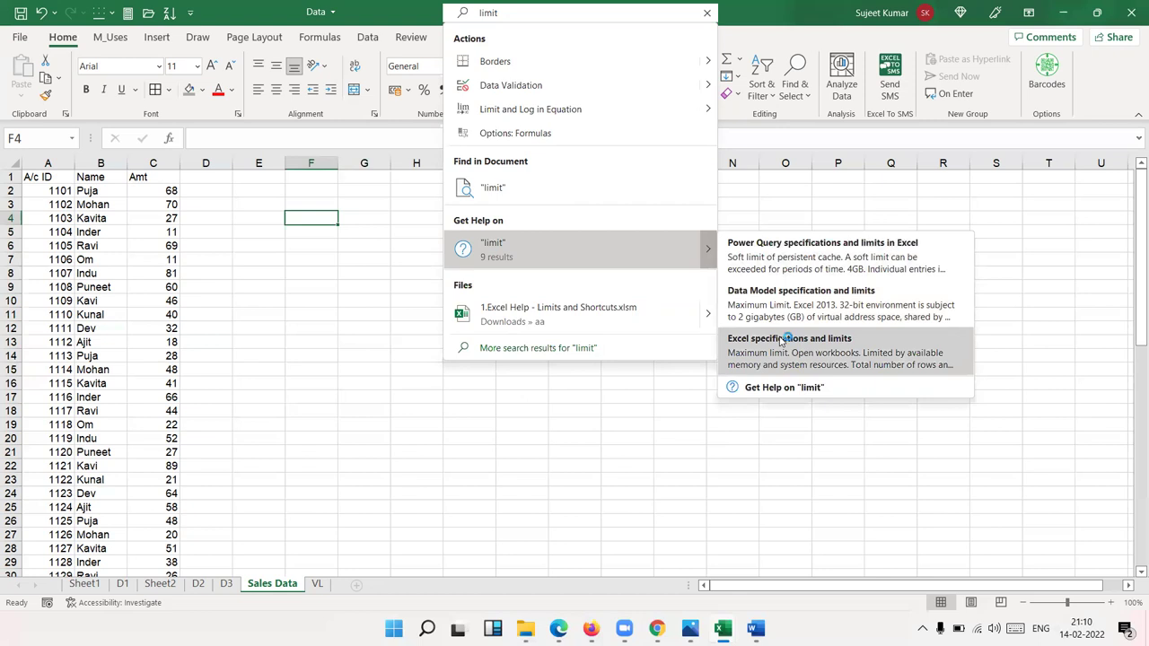
left_click(780, 341)
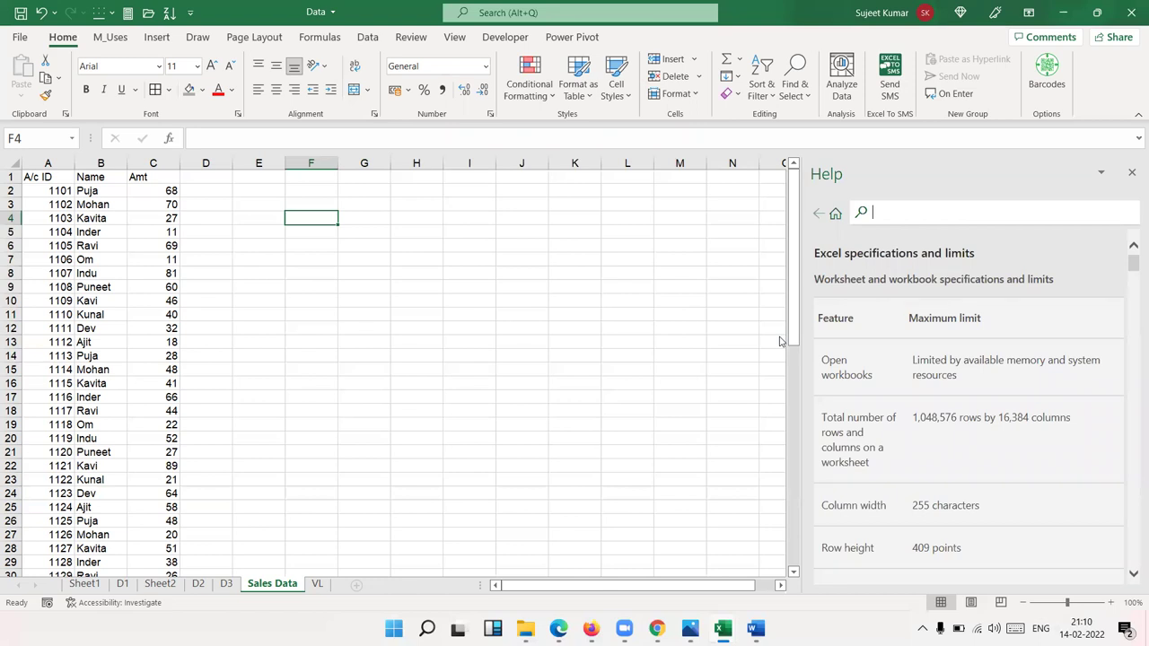
left_click(928, 371)
double_click(929, 368)
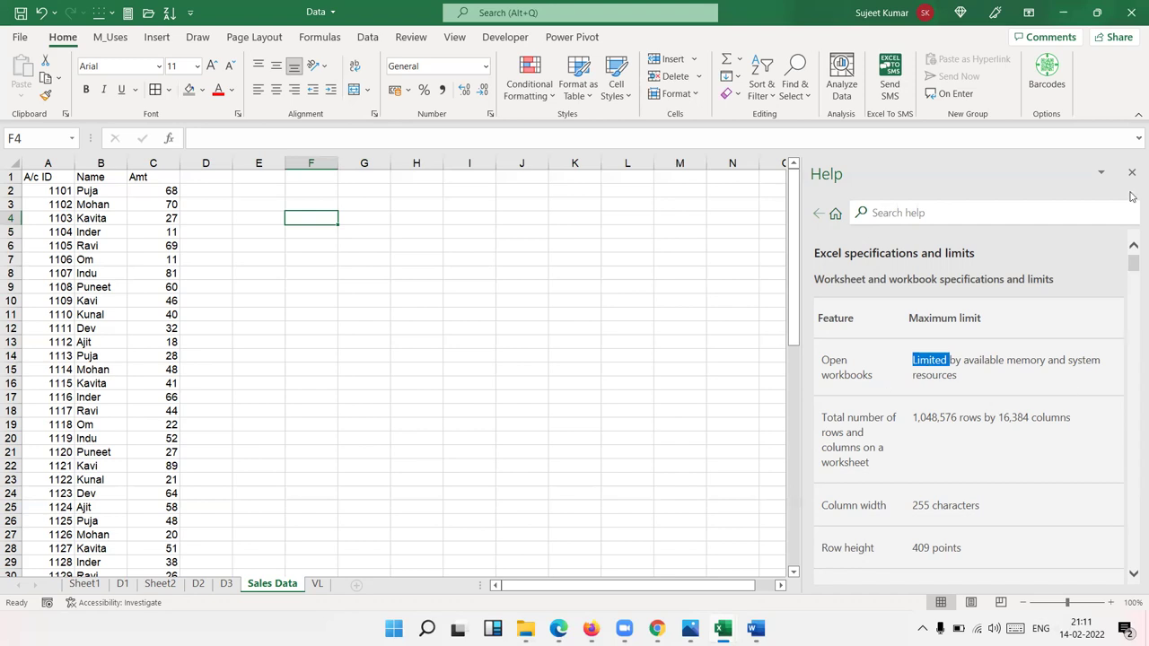
scroll(1064, 411, "down", 3)
scroll(1063, 411, "down", 2)
scroll(1063, 410, "down", 2)
scroll(1061, 403, "down", 3)
scroll(1062, 402, "down", 2)
scroll(1042, 399, "up", 4)
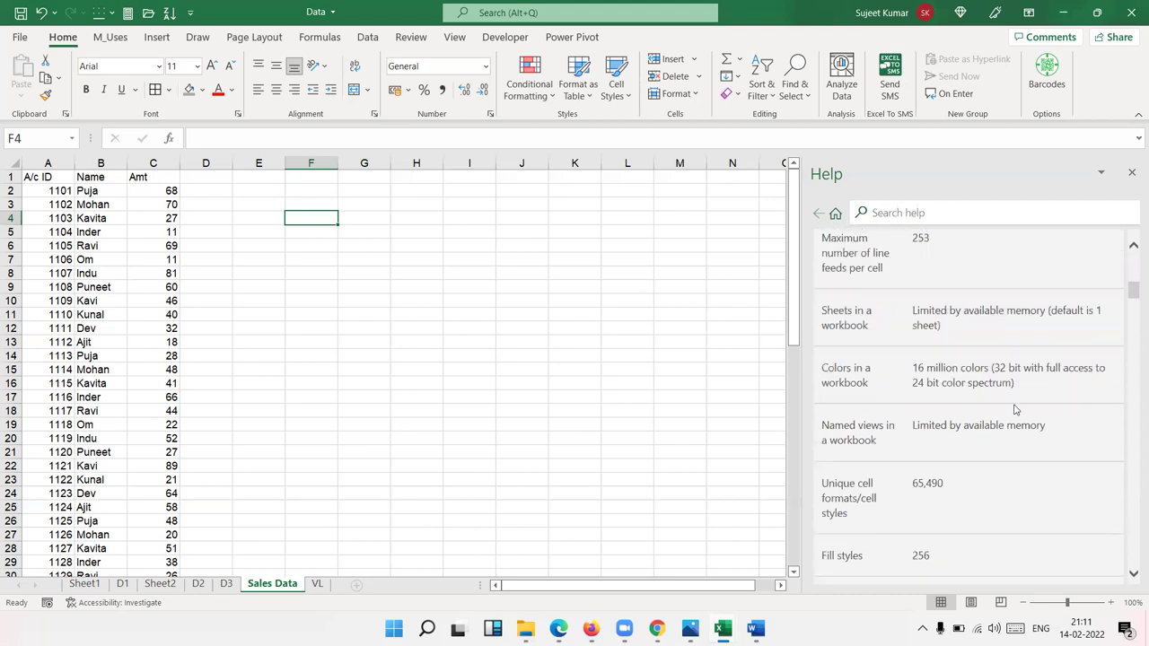
scroll(1010, 412, "up", 2)
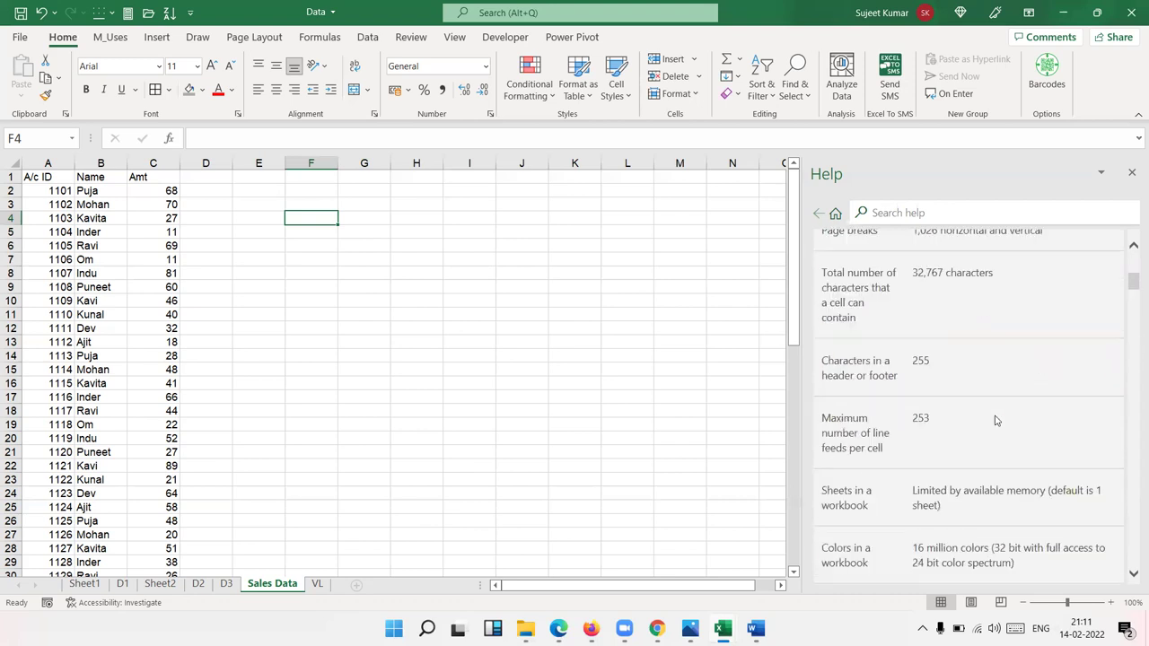
scroll(996, 416, "up", 5)
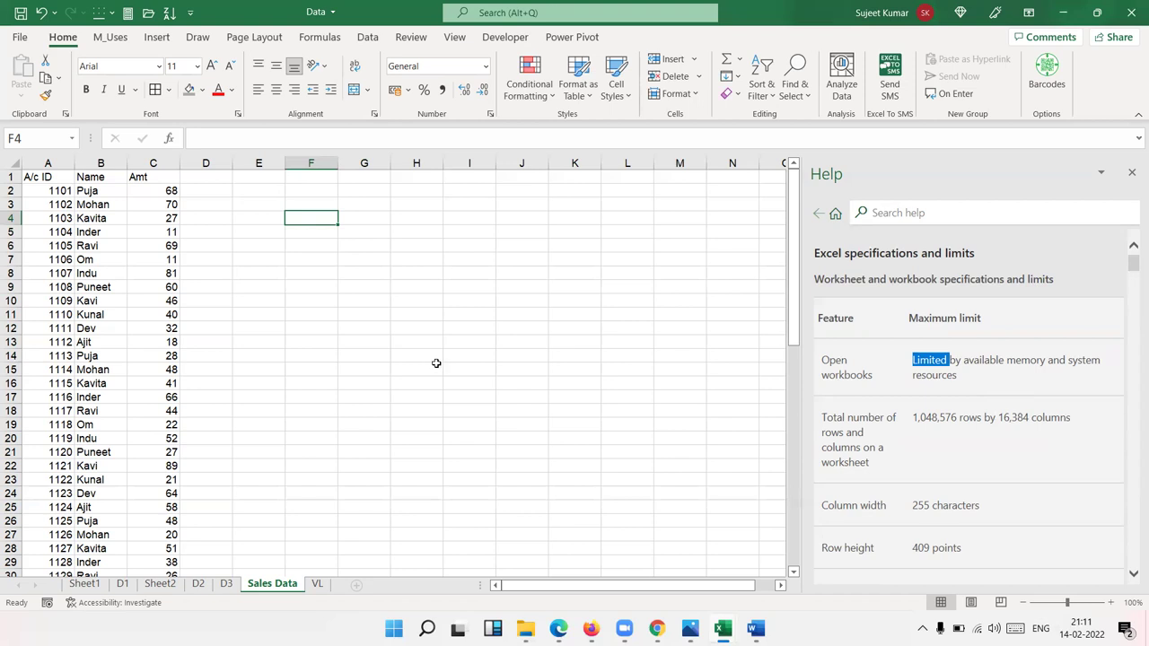
triple_click(938, 507)
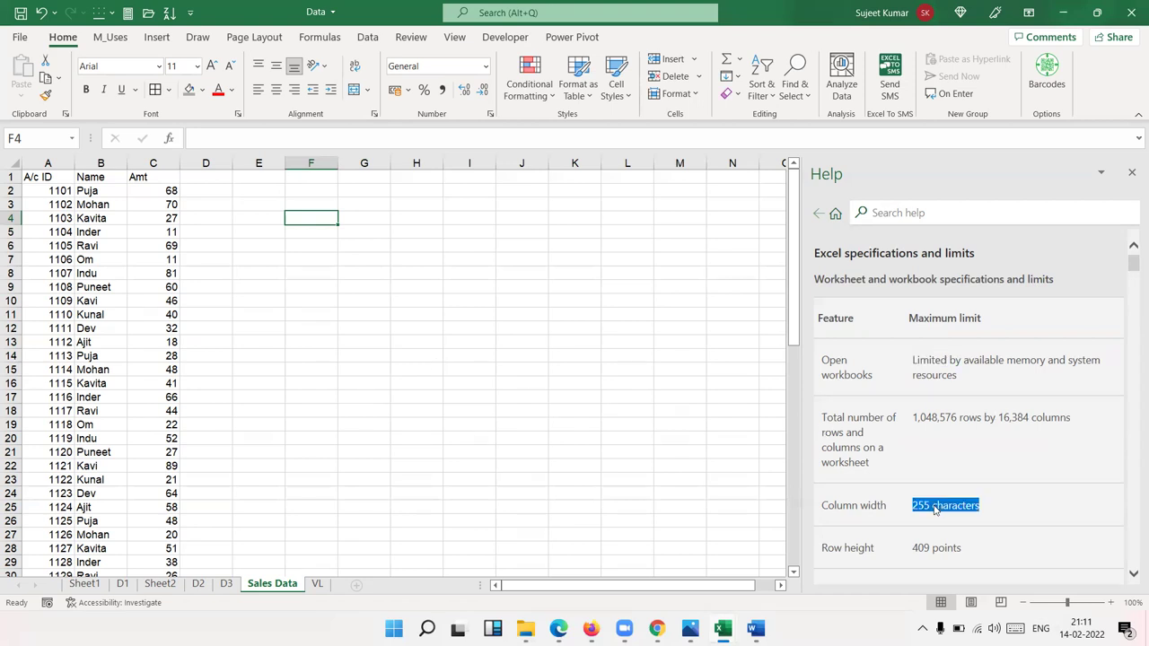
scroll(925, 485, "down", 5)
scroll(918, 450, "up", 3)
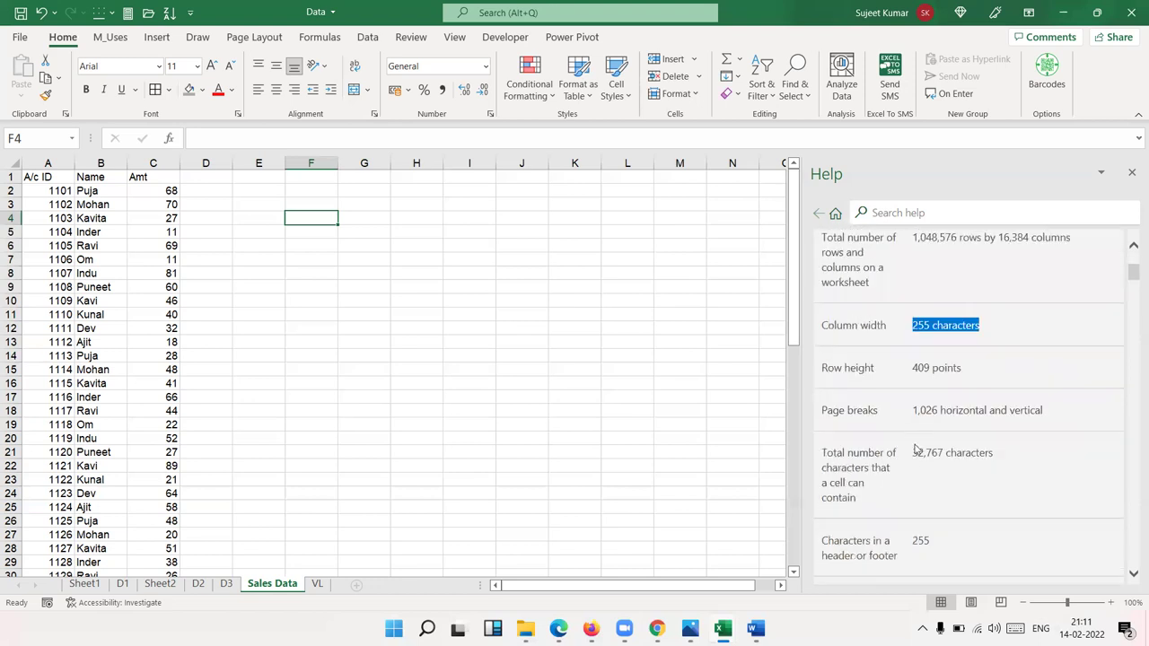
mouse_move(924, 454)
left_mouse_down()
mouse_move(914, 454)
mouse_move(946, 453)
left_mouse_up()
left_click(928, 453)
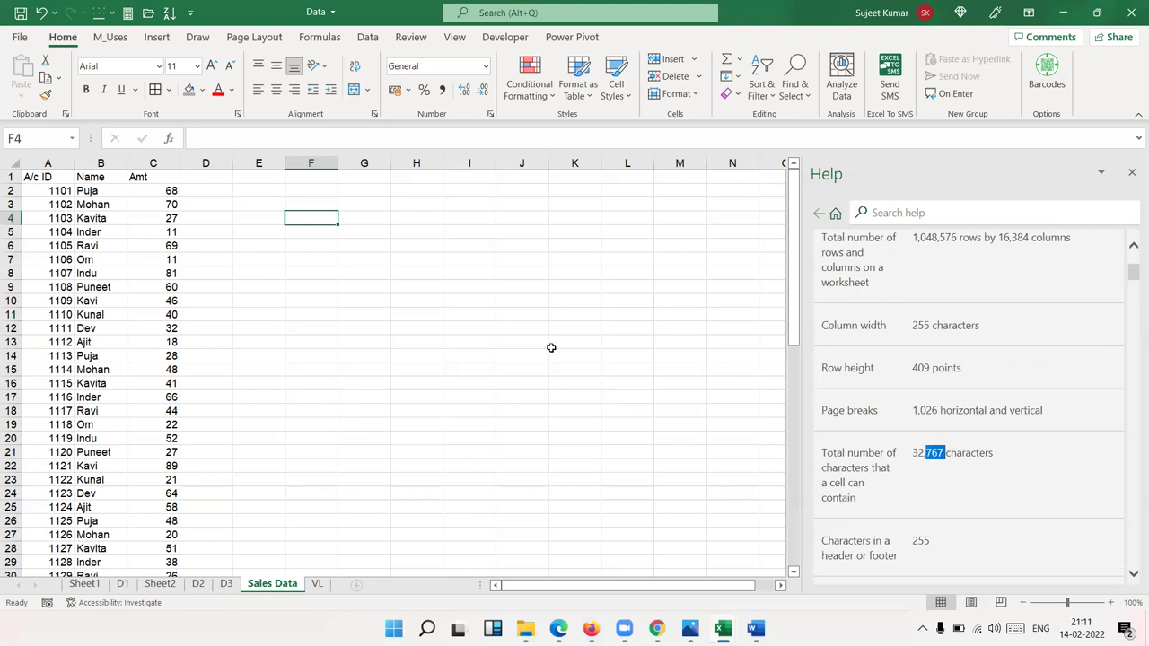
left_click(372, 243)
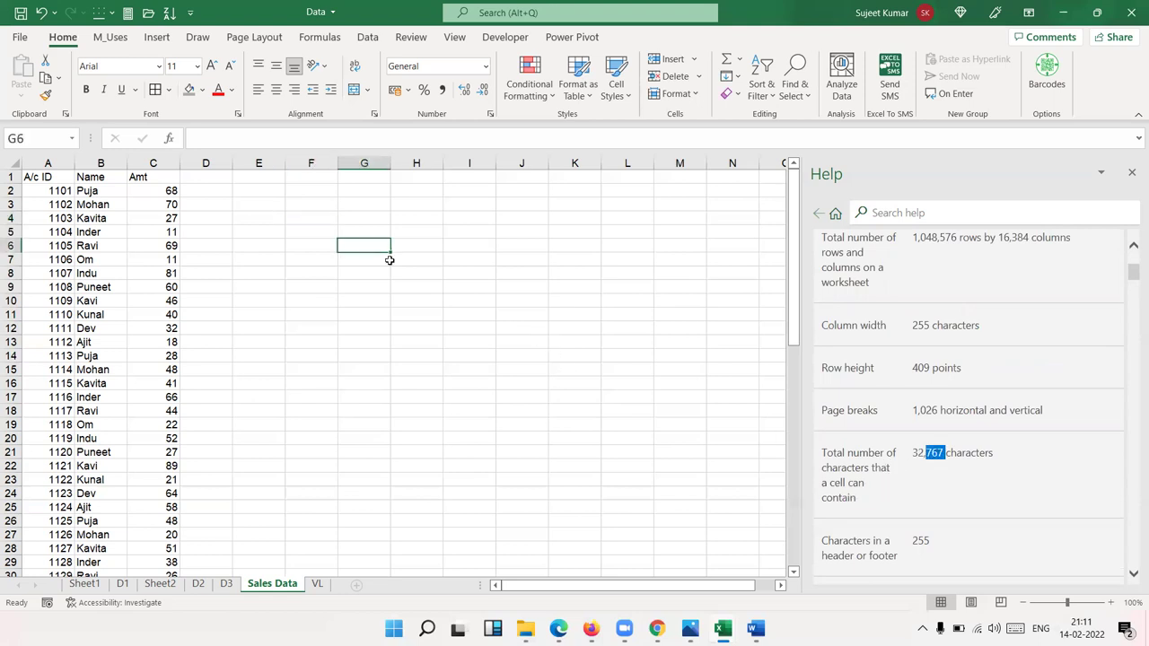
left_click(390, 259)
type("=")
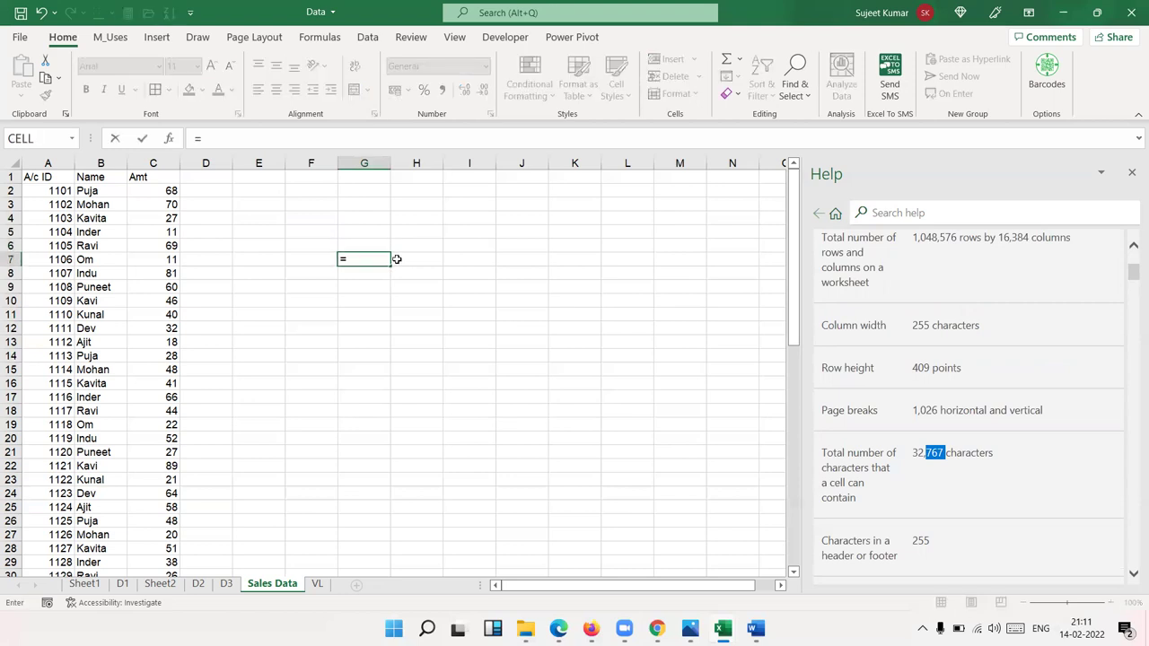
type("if")
key("Tab")
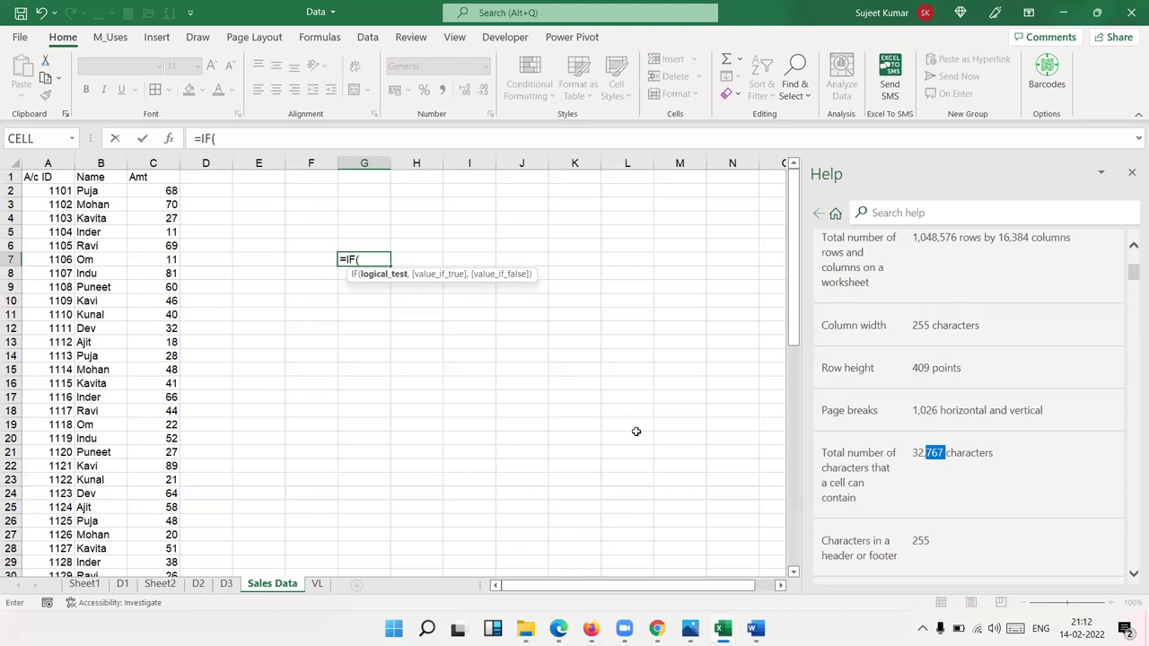
left_click(368, 255)
key("Escape")
type("sdfsdfsdvxcvfdgdfgdfgdfgfdgdfgdfg")
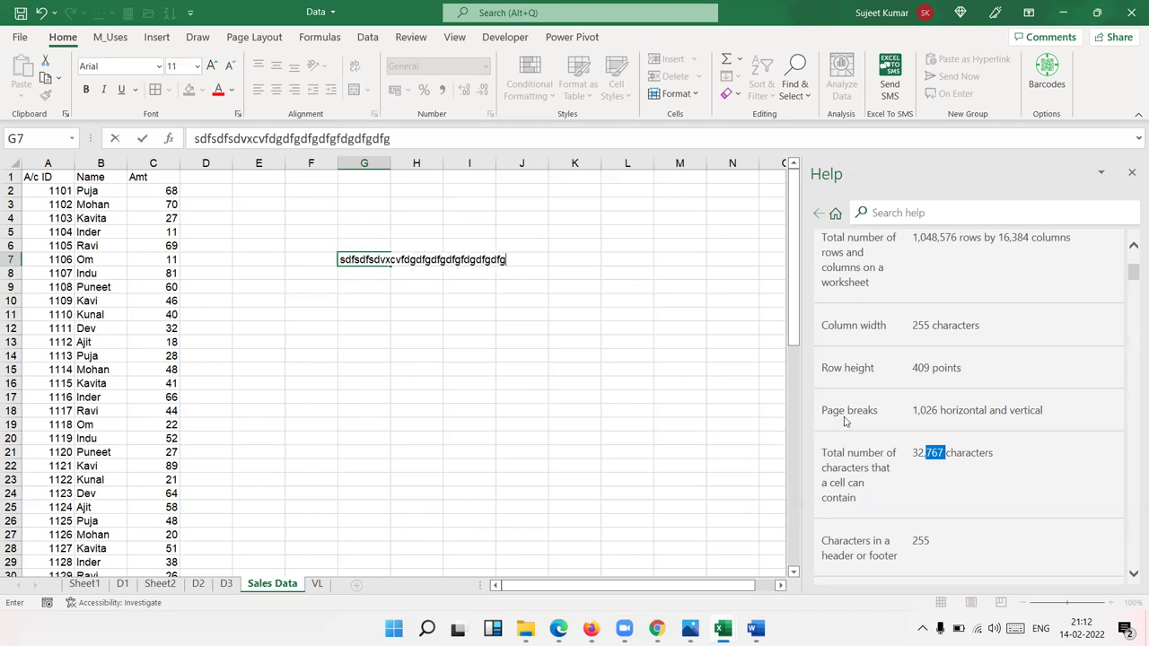
type("bnfcghnj")
key("Escape")
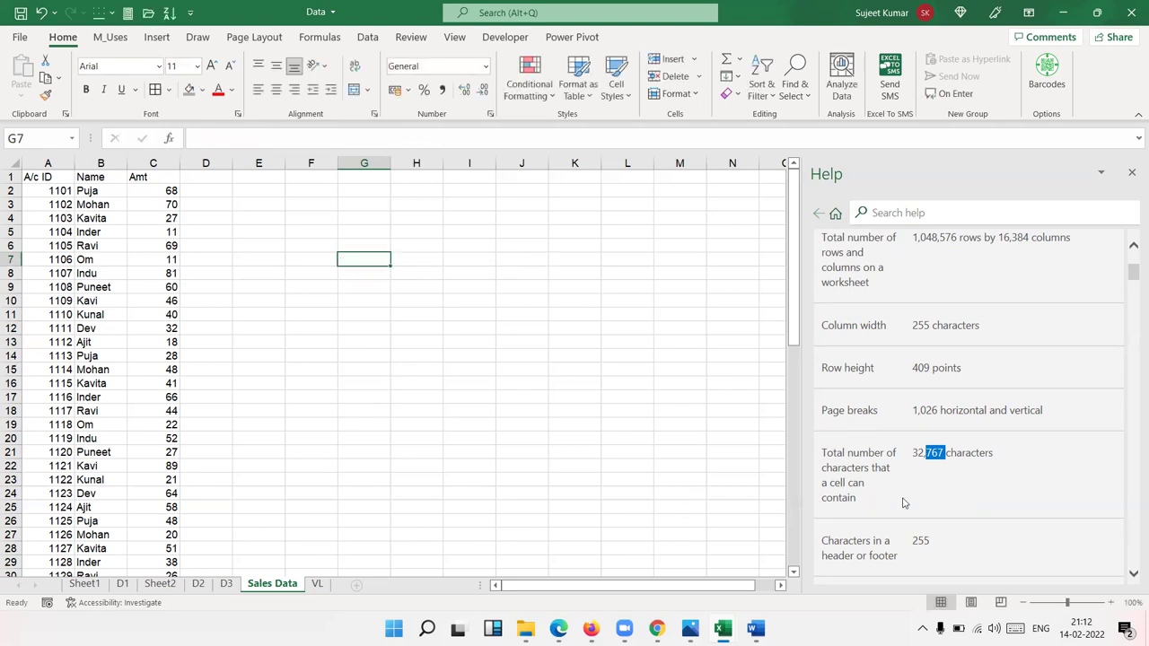
left_click_drag(913, 452, 993, 454)
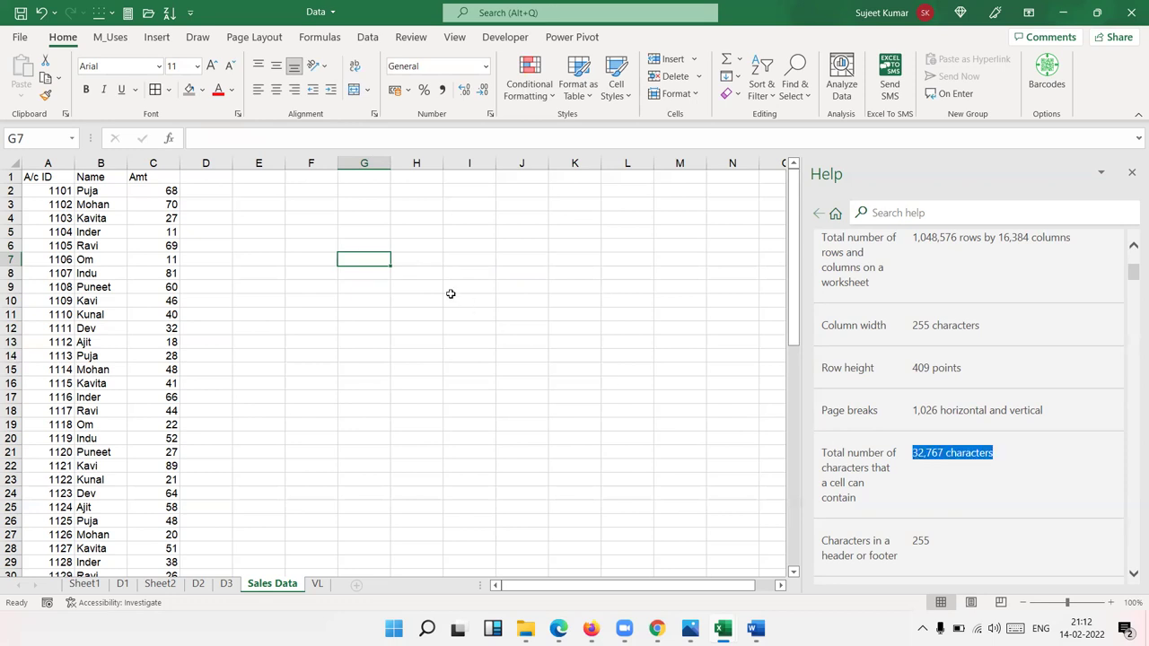
left_click(377, 260)
type("vxcvxcv")
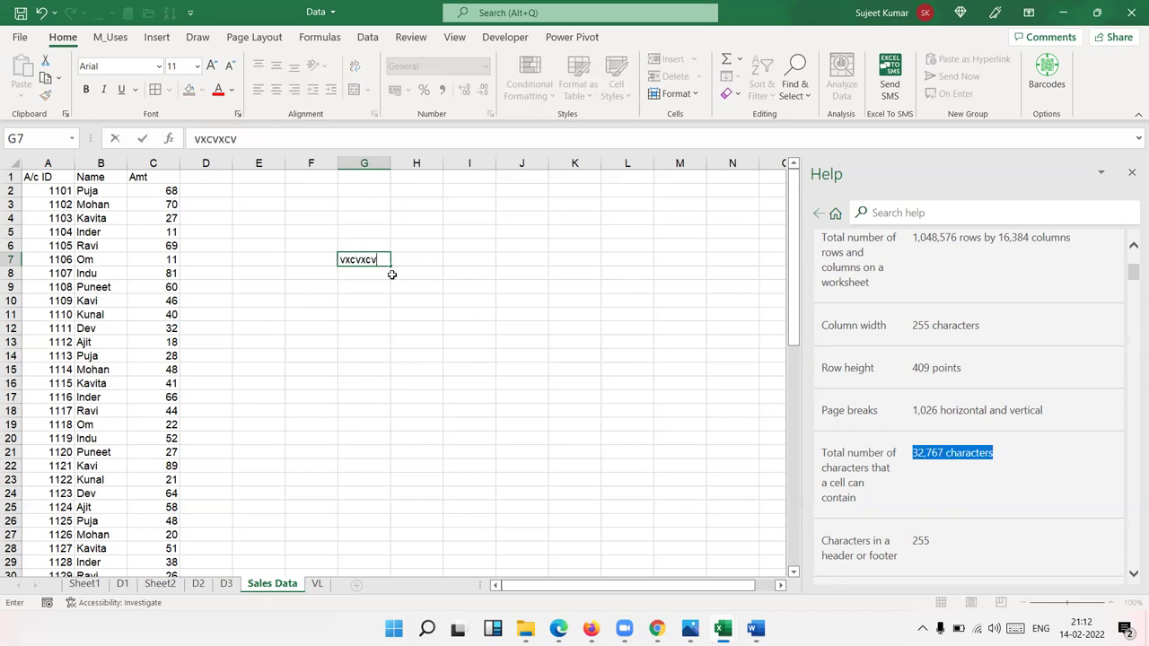
key("Escape")
Step: Scroll through the Excel specifications and limits article, then close the Help pane
scroll(965, 536, "down", 3)
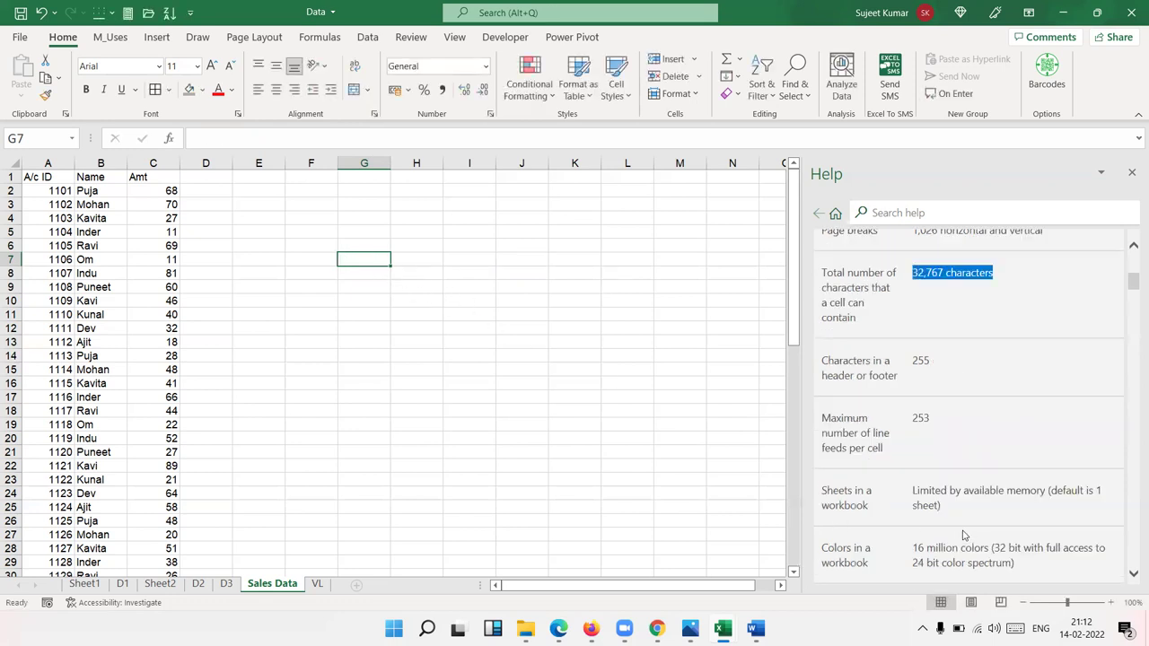
scroll(962, 535, "down", 2)
scroll(961, 534, "down", 2)
scroll(957, 533, "down", 5)
scroll(957, 533, "down", 3)
scroll(957, 532, "down", 3)
scroll(957, 532, "down", 3)
scroll(957, 530, "down", 2)
scroll(957, 530, "down", 1)
scroll(957, 528, "down", 3)
scroll(957, 527, "down", 4)
scroll(957, 526, "down", 5)
scroll(957, 526, "down", 5)
scroll(951, 526, "down", 6)
scroll(952, 526, "down", 3)
scroll(982, 529, "up", 5)
scroll(982, 529, "up", 5)
scroll(982, 529, "up", 5)
scroll(983, 529, "up", 5)
scroll(966, 557, "up", 5)
scroll(950, 575, "up", 5)
scroll(950, 574, "up", 1)
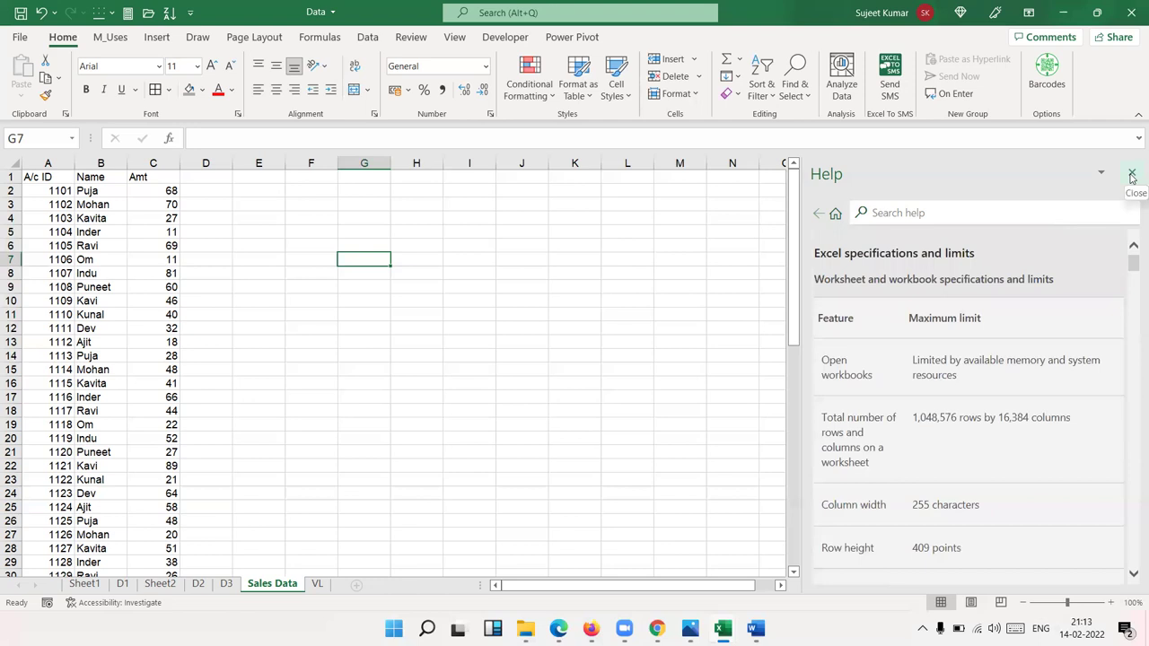
scroll(1028, 424, "down", 2)
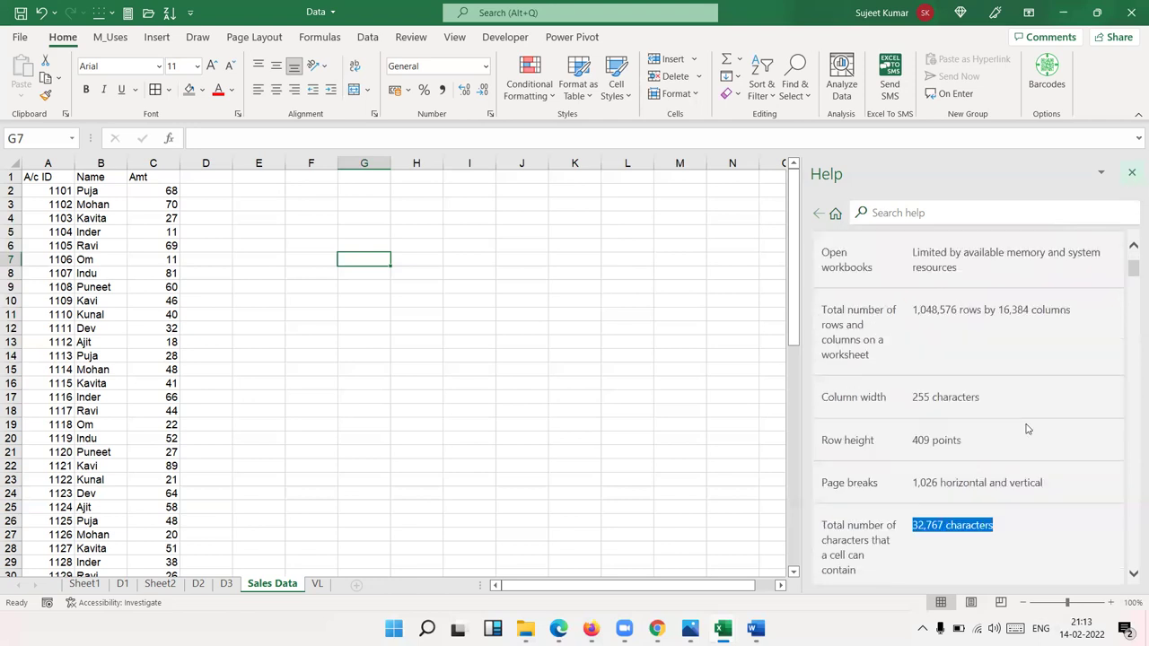
scroll(1028, 423, "down", 3)
left_click(1132, 173)
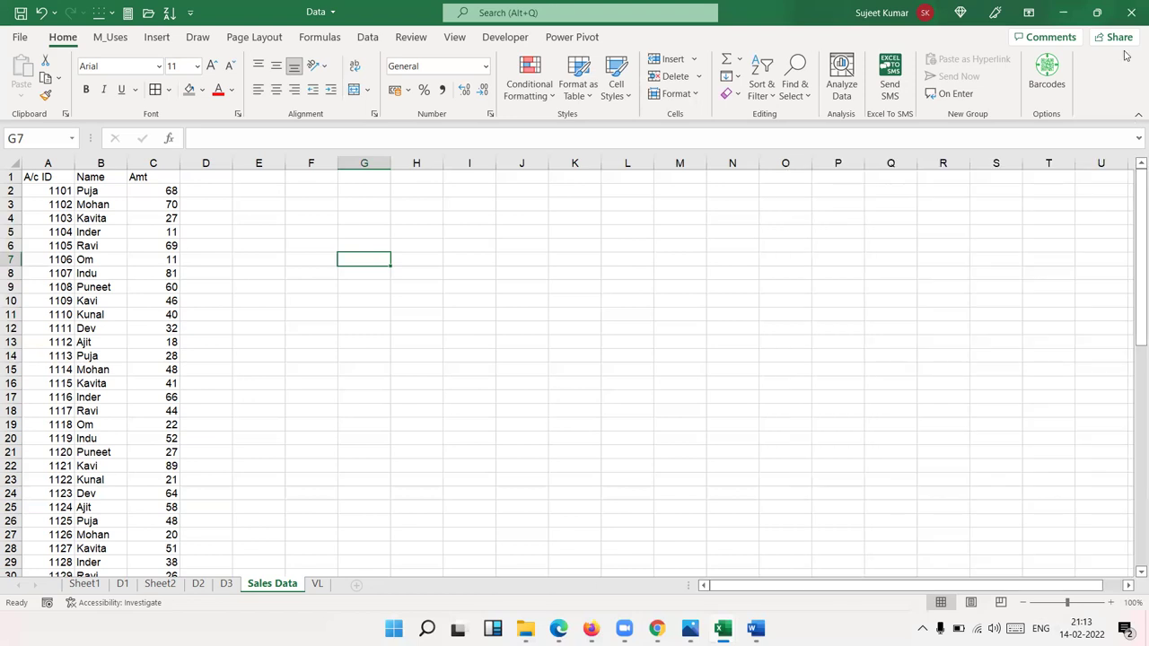